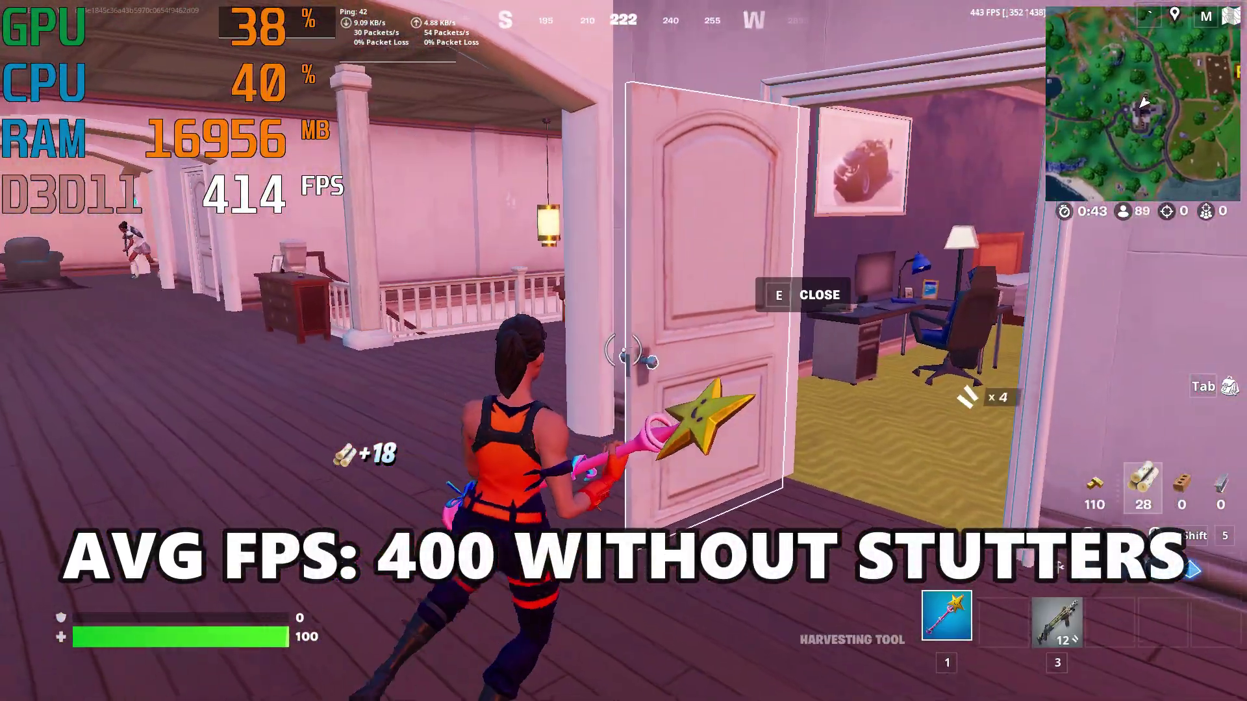
key("3")
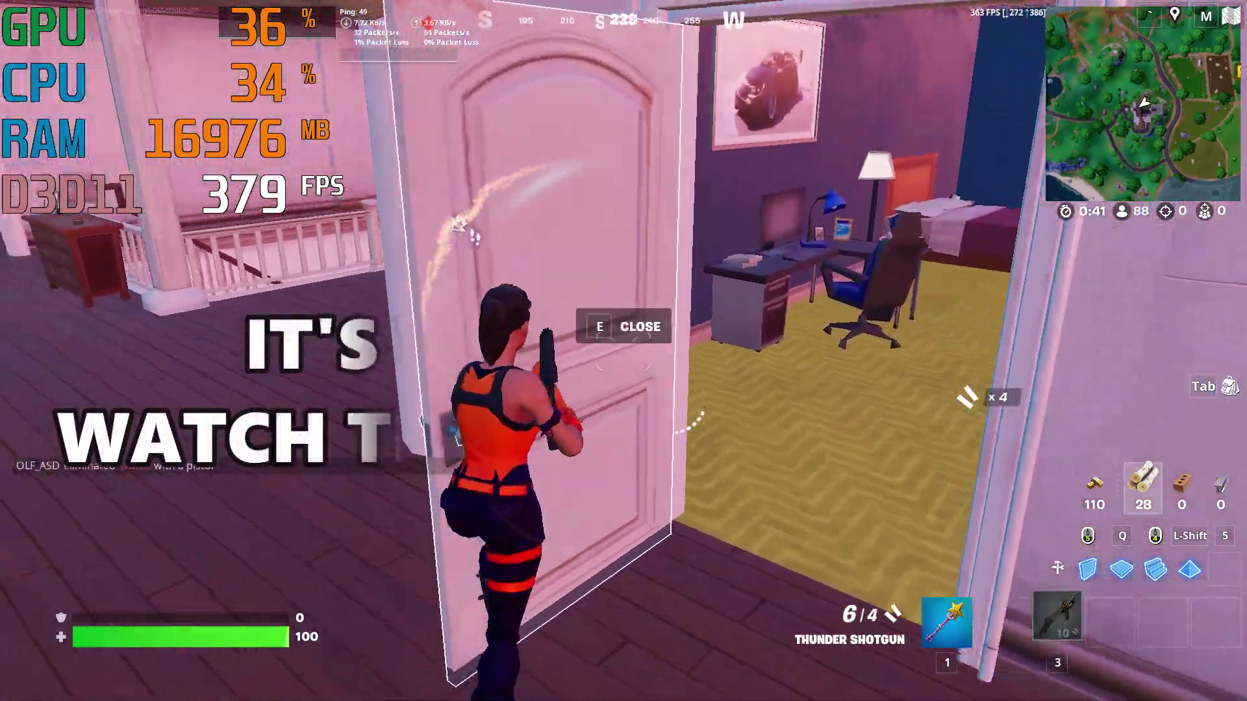
key("r")
key("w")
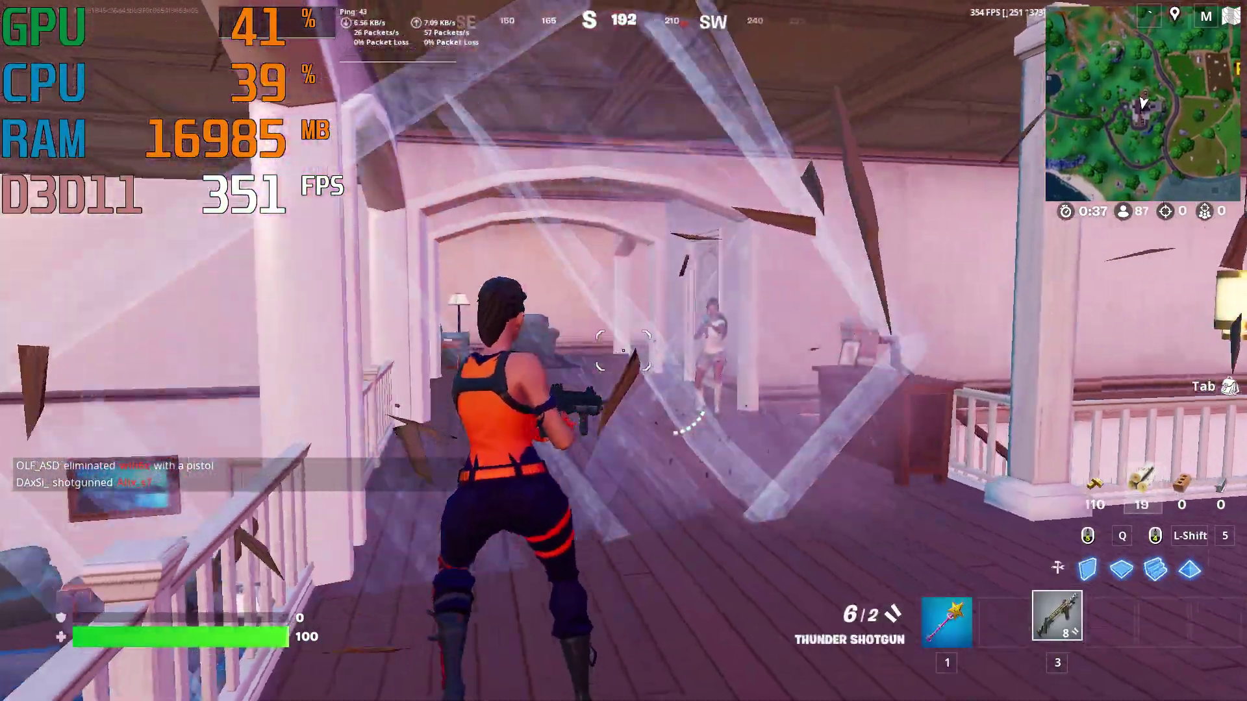
left_click(623, 351)
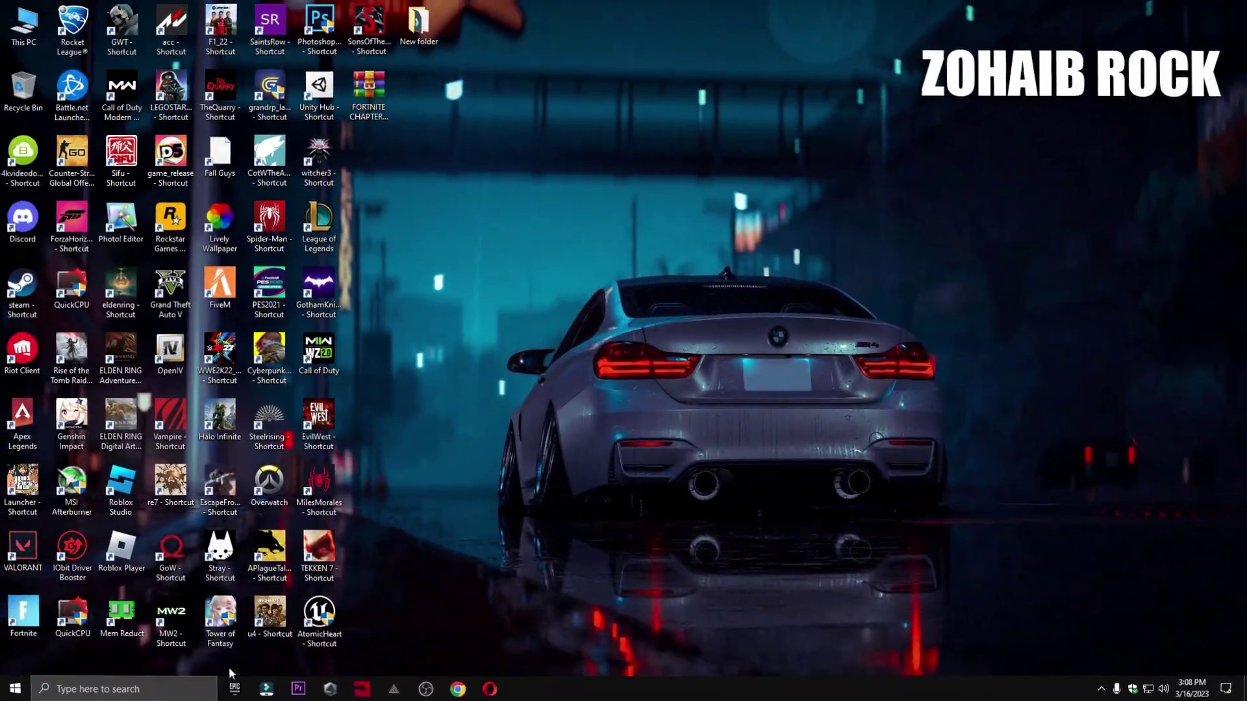
Find the Windows Update settings, start a check for updates and close the Settings window.
left_click(146, 690)
type("windo")
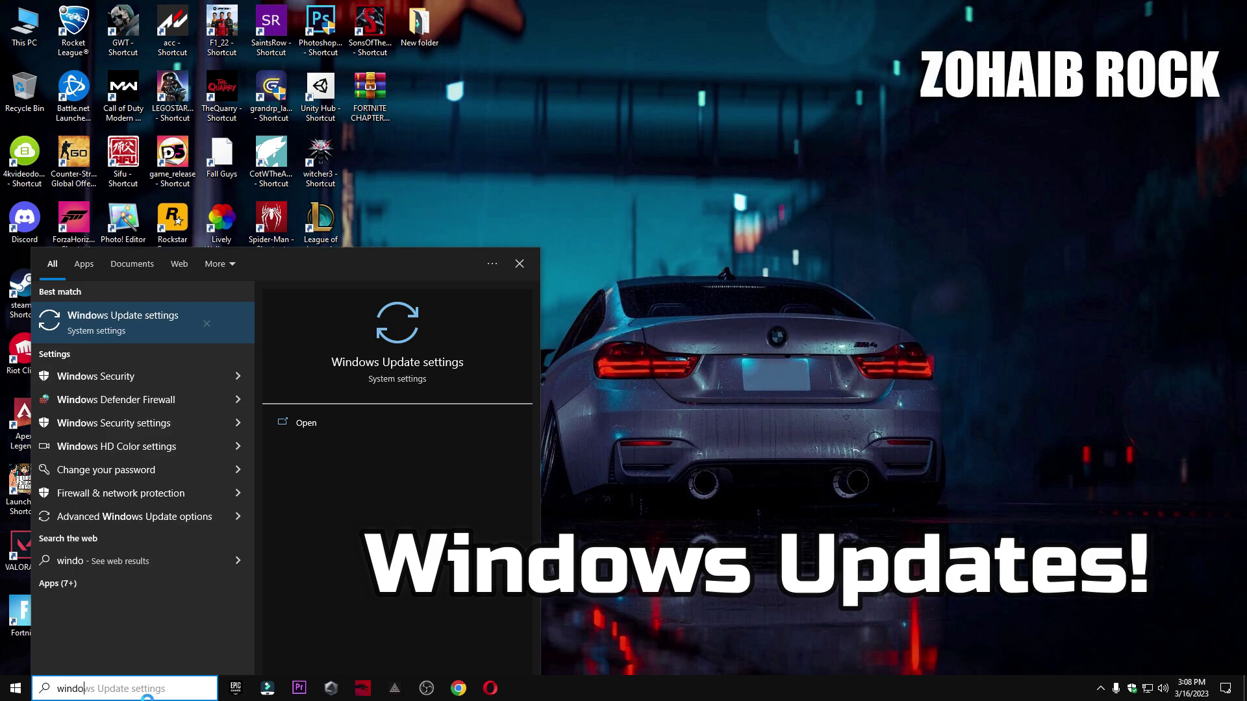
type("ws")
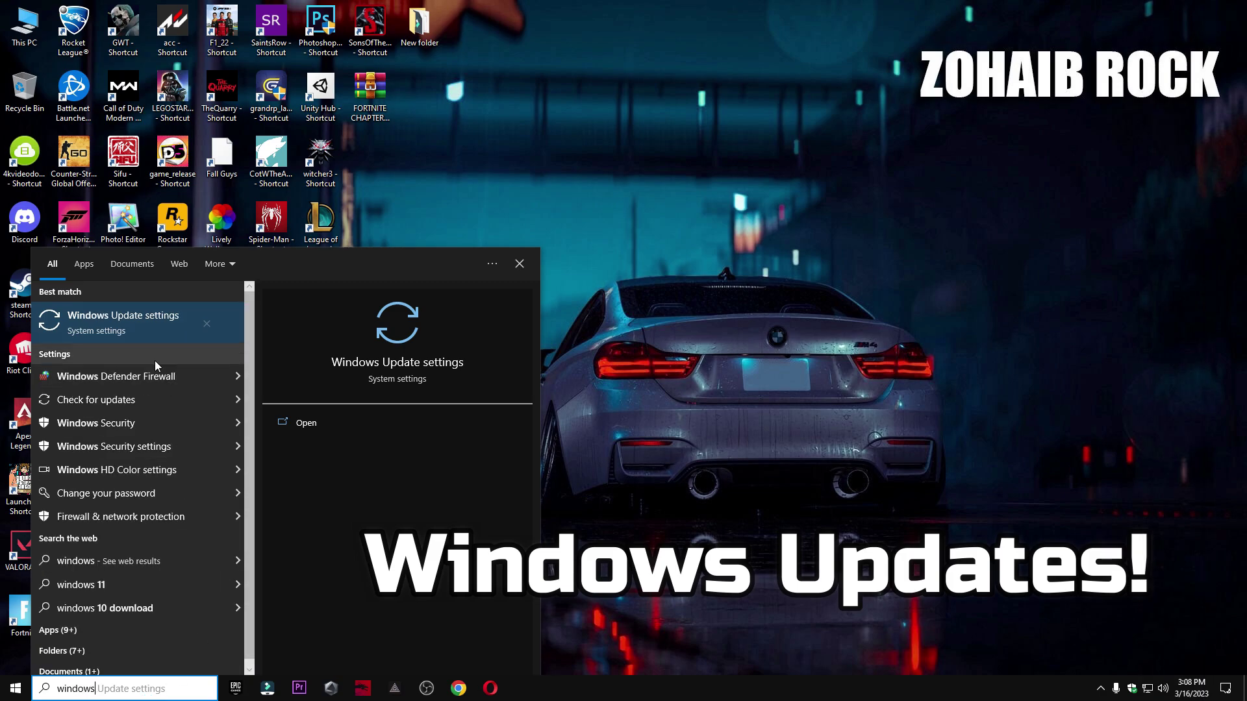
left_click(114, 325)
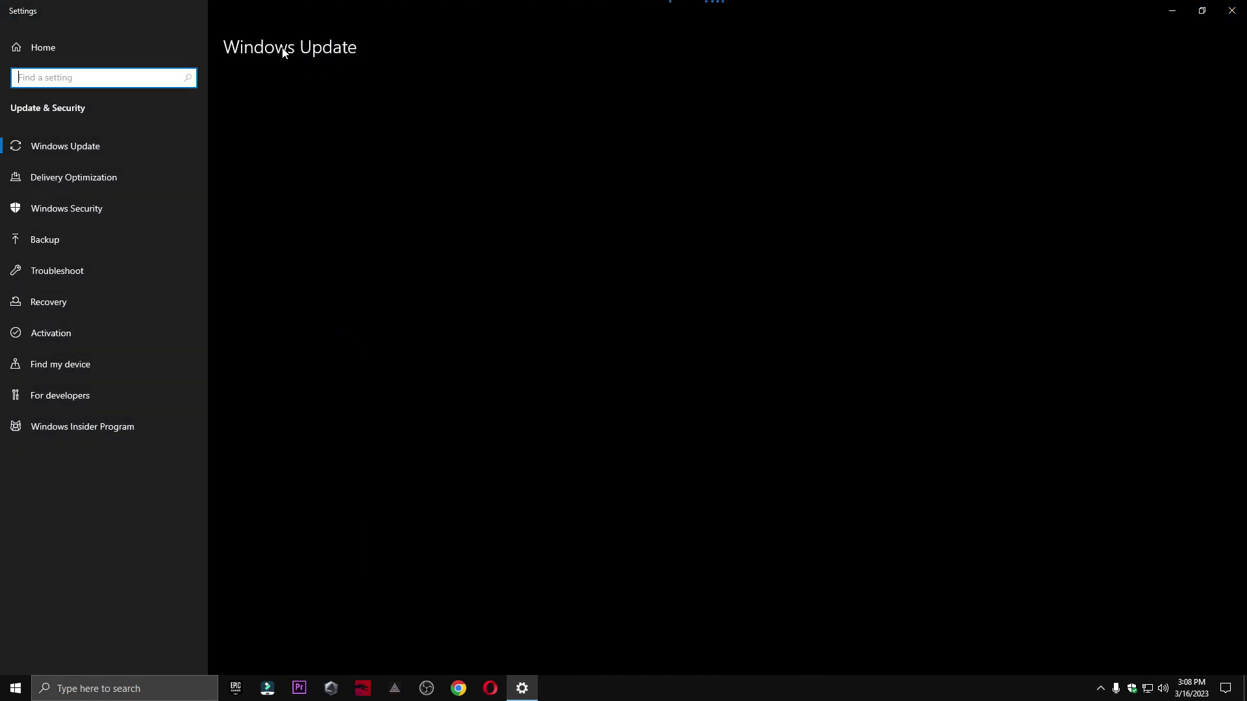
left_click(300, 128)
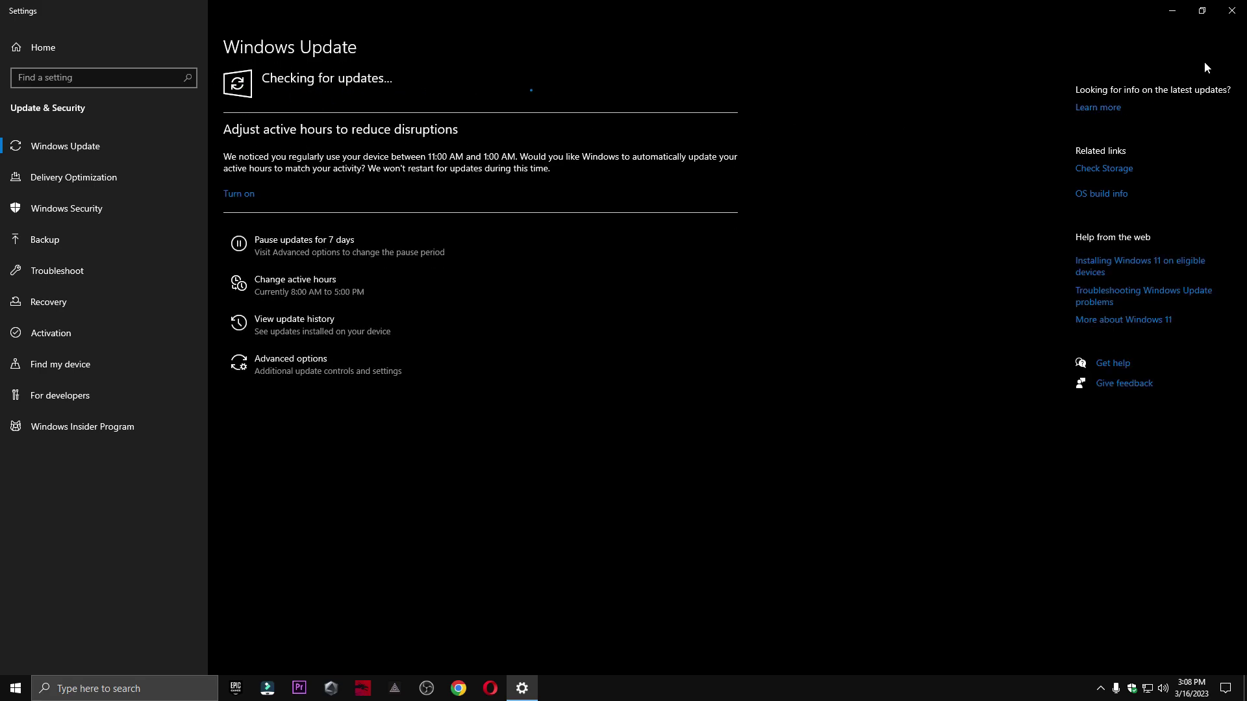
left_click(1232, 10)
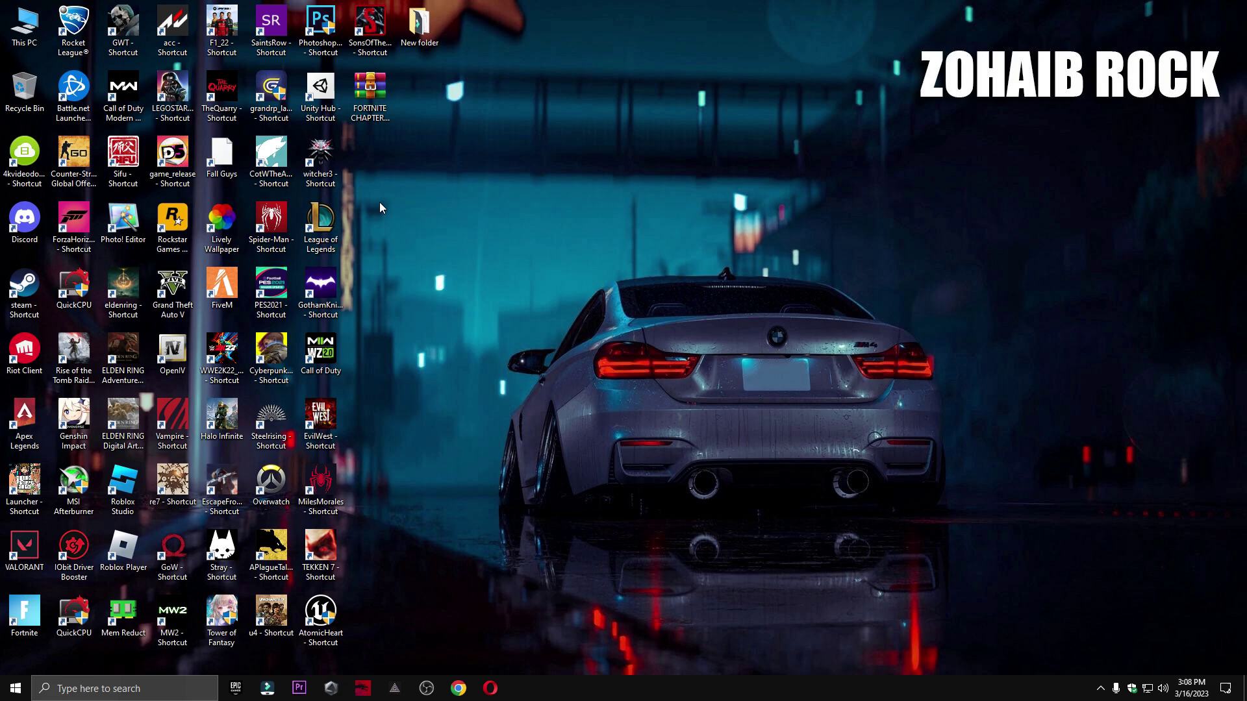
Open Device Manager from Computer Management and run an automatic driver search for the NVIDIA GeForce RTX 3070 display adapter.
right_click(12, 31)
left_click(71, 68)
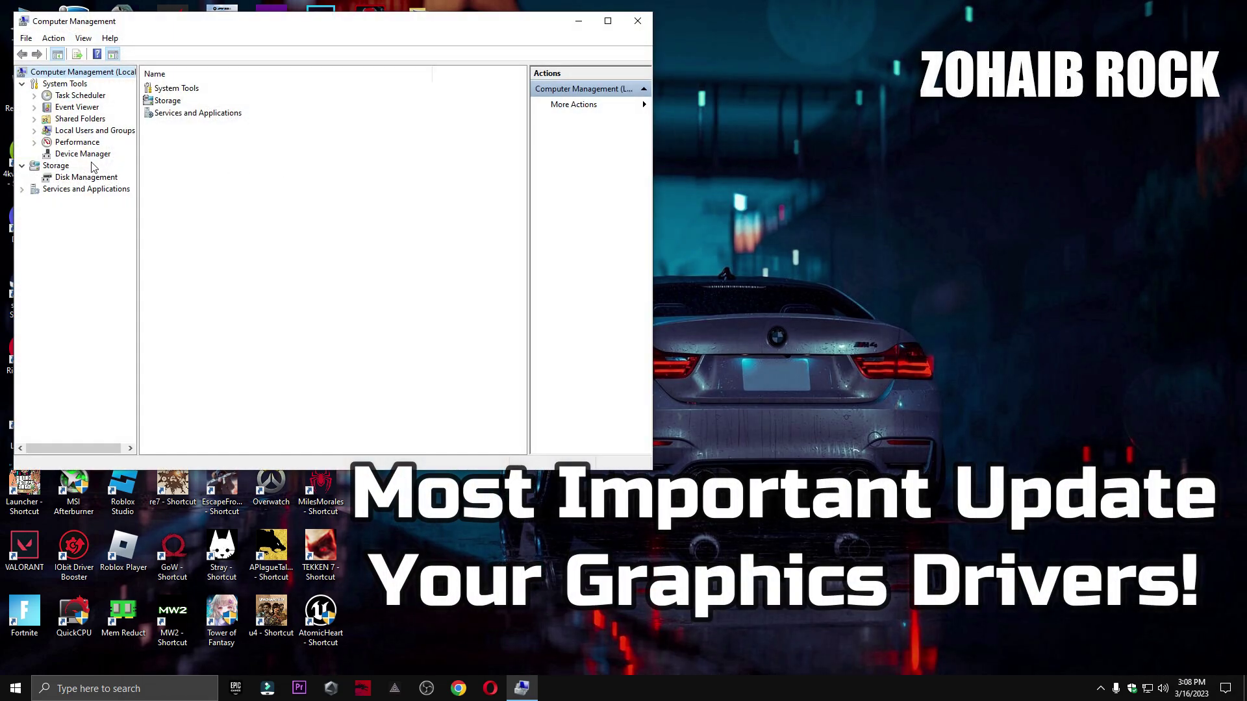
left_click(78, 154)
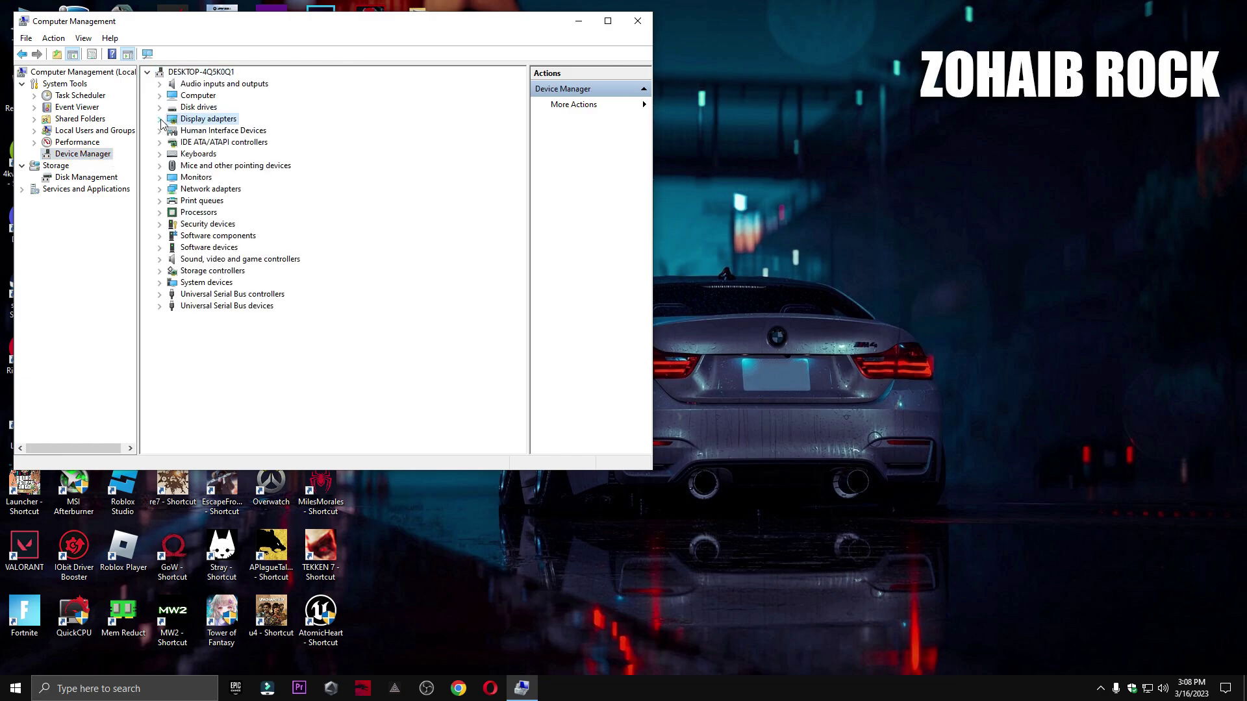
left_click(160, 120)
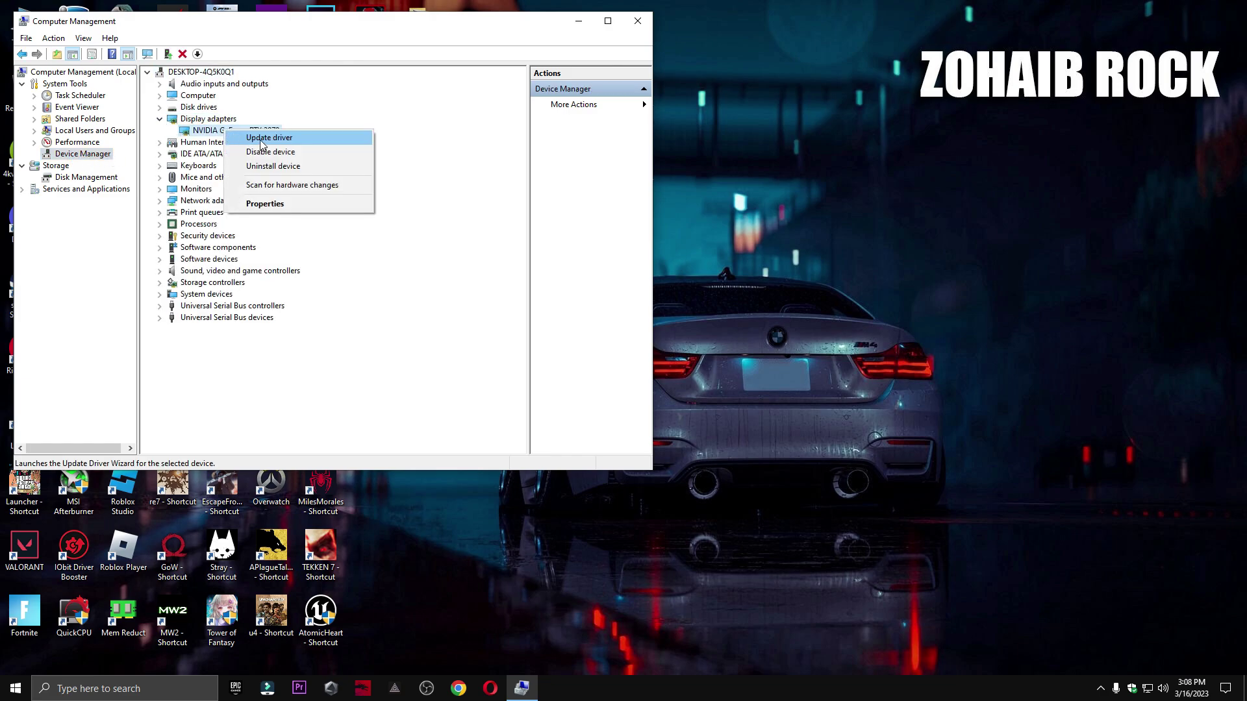
left_click(269, 138)
left_click(279, 208)
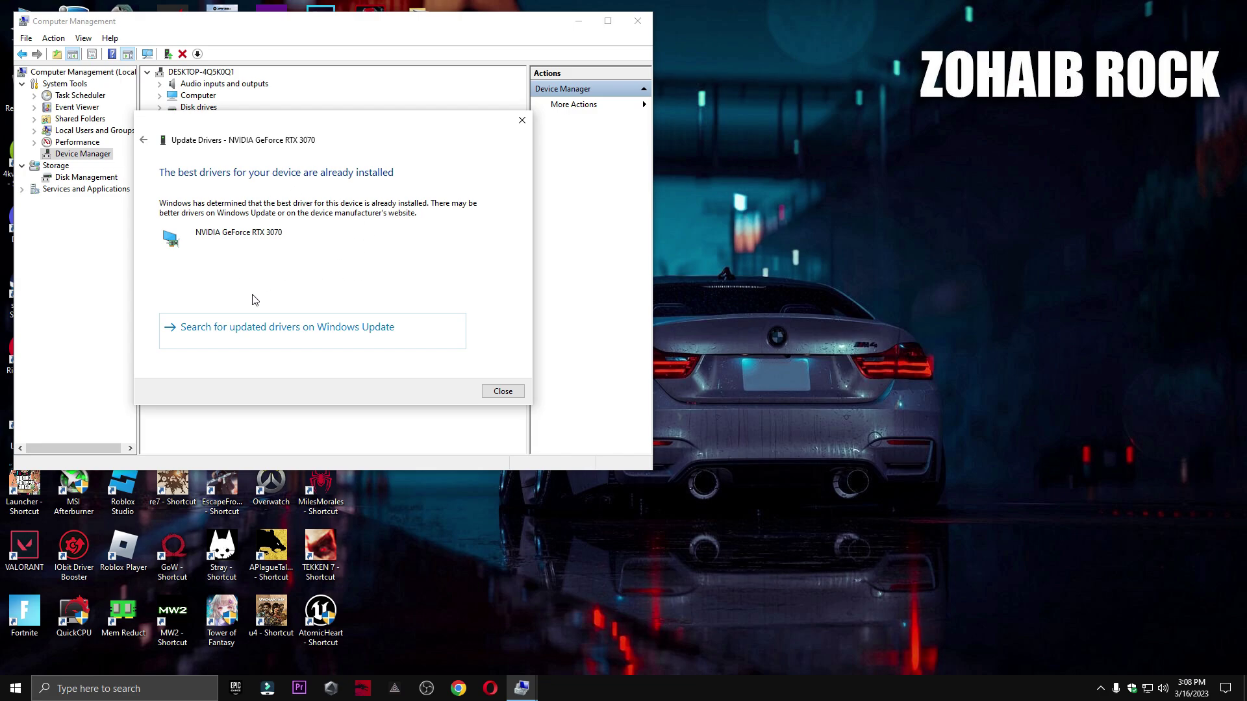
Launch GeForce Experience and examine its general settings down to the automatic driver download option.
left_click(16, 688)
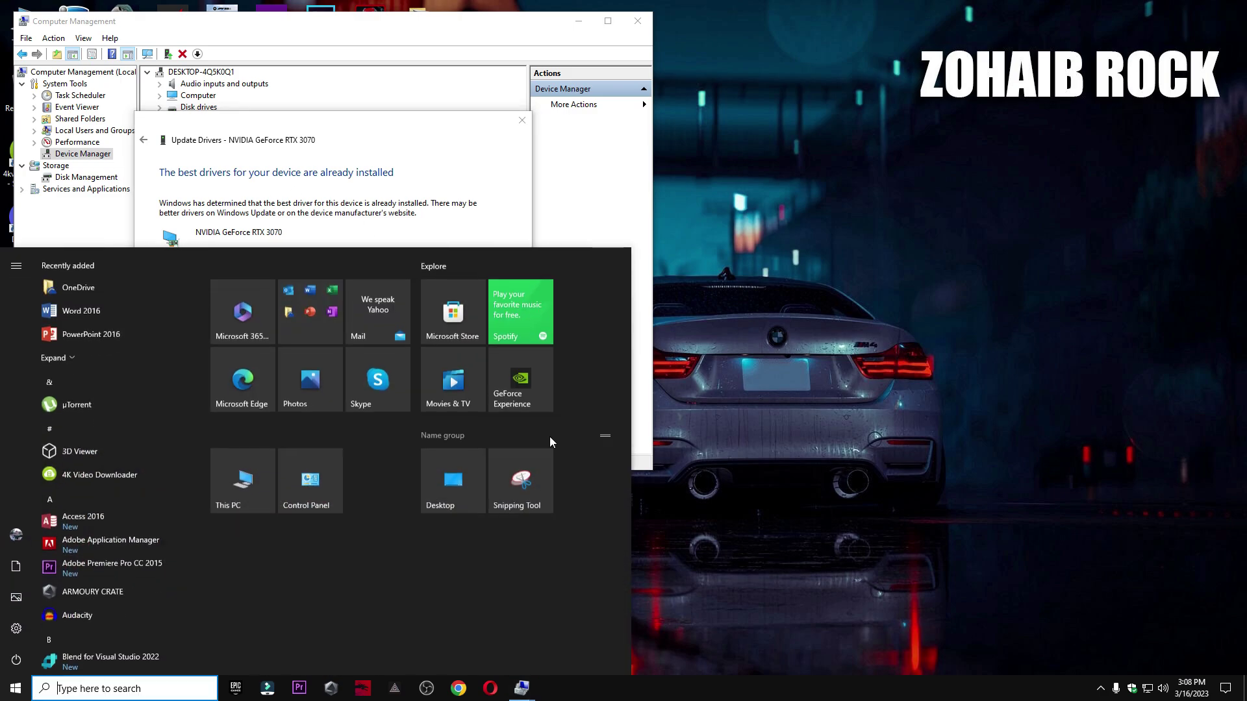
left_click(522, 390)
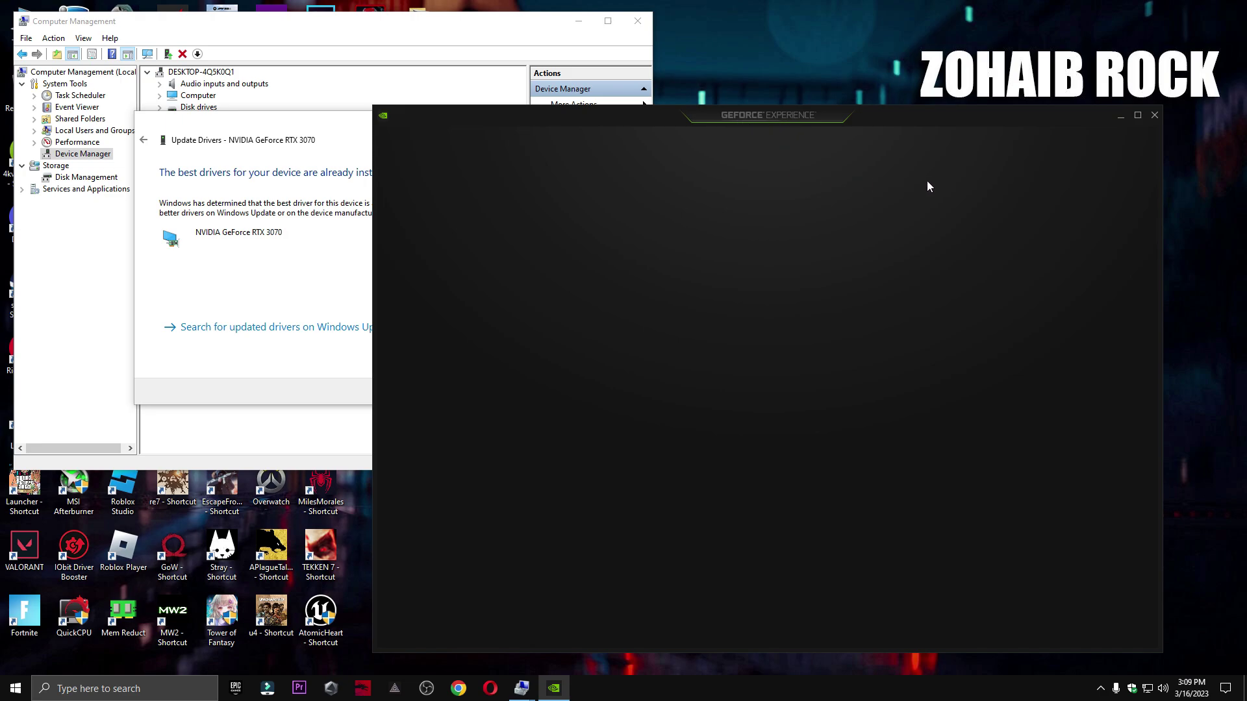
left_click(992, 146)
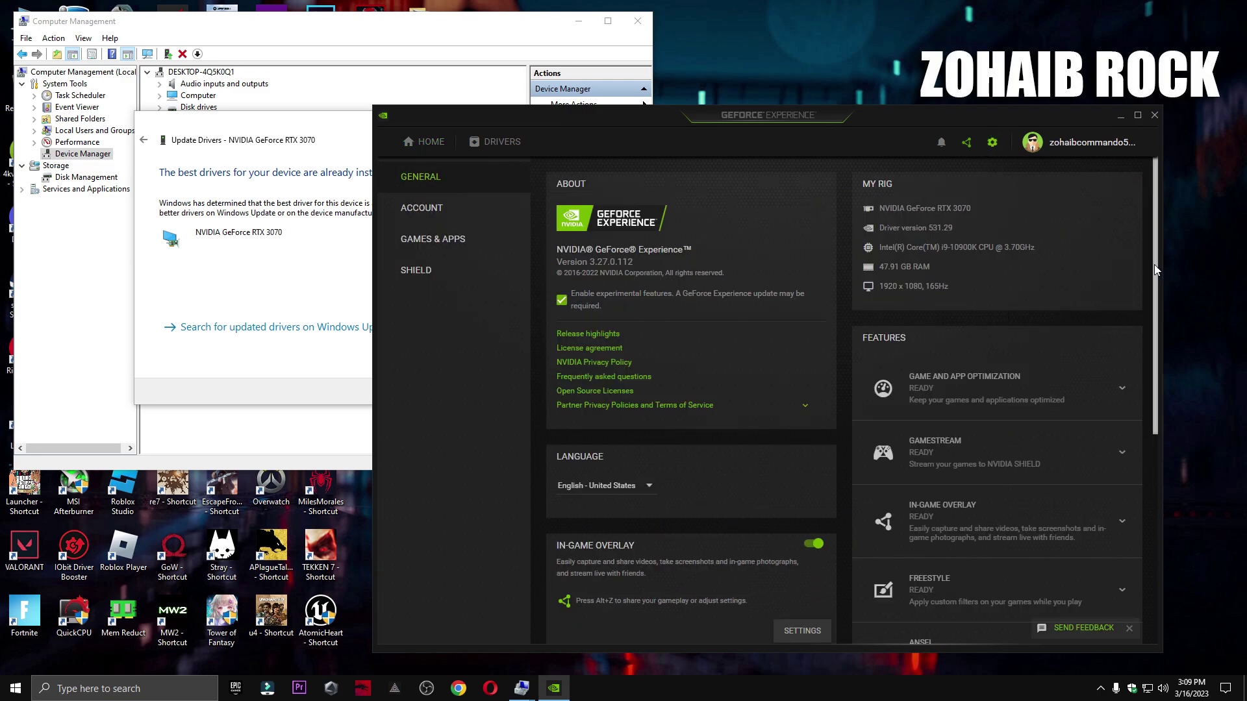
left_click_drag(1155, 269, 1185, 518)
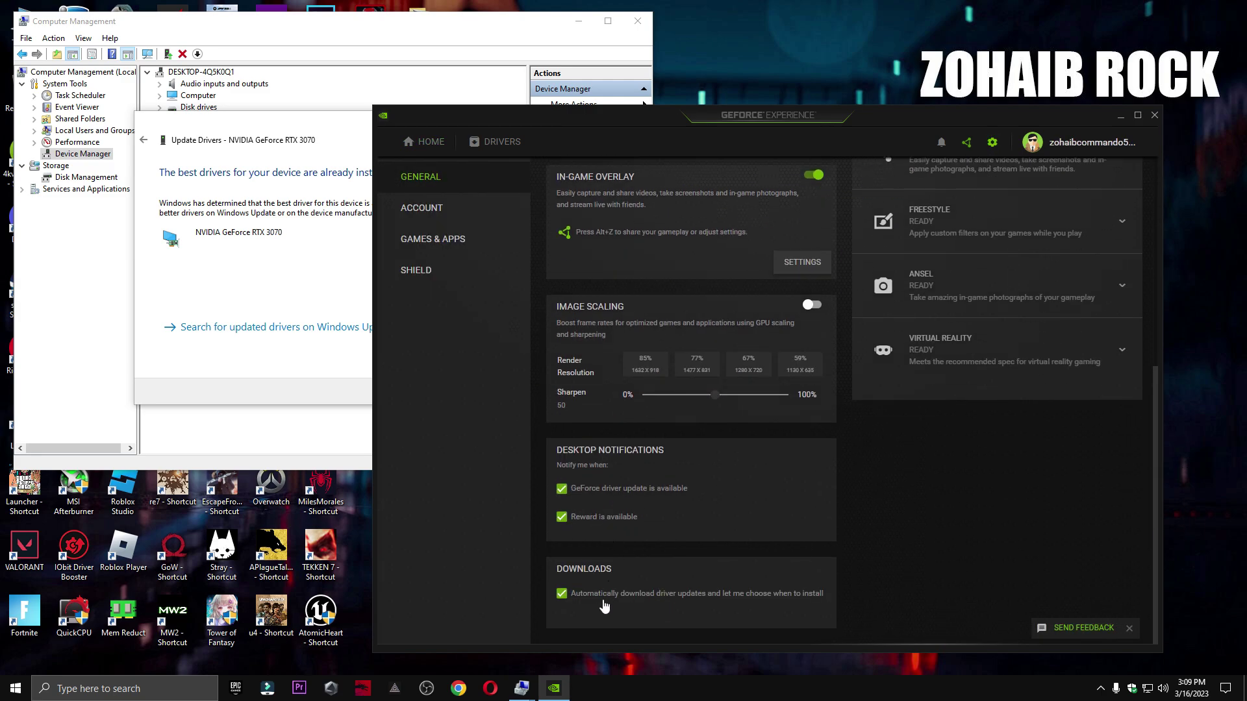
Check for GeForce driver updates, then close GeForce Experience, the driver update wizard and Computer Management.
left_click(495, 141)
left_click(1033, 179)
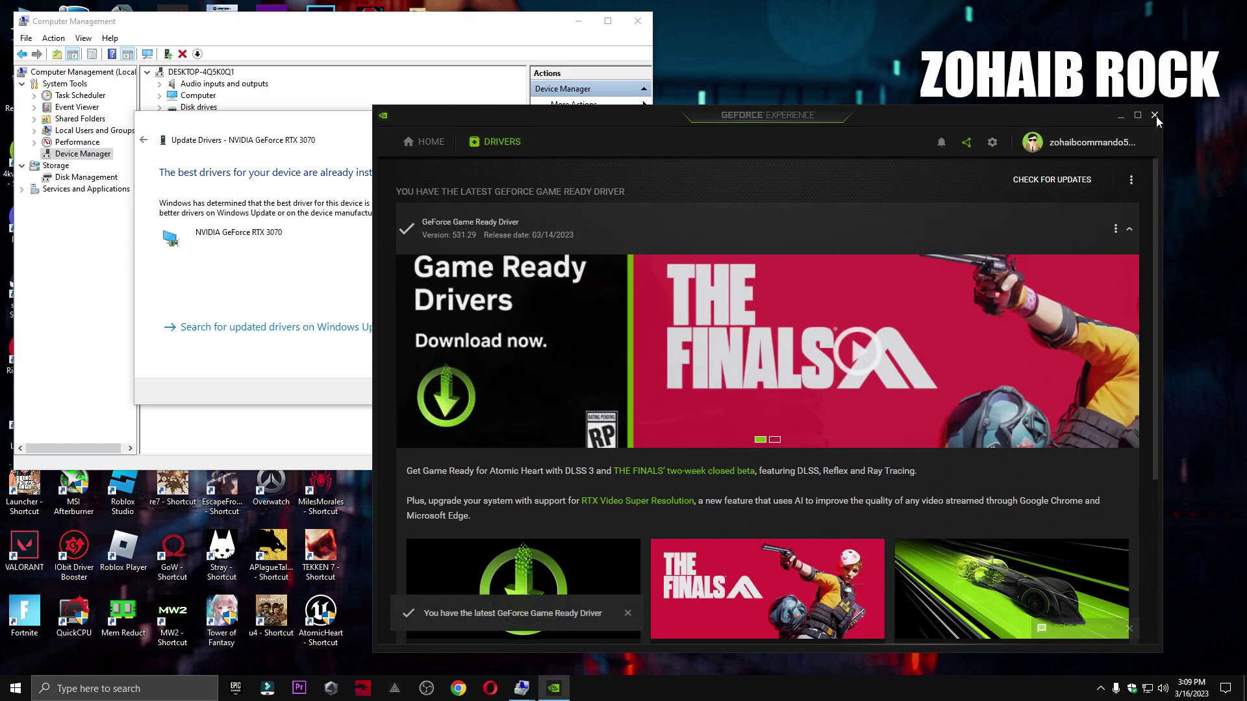
left_click(1155, 115)
left_click(522, 120)
left_click(637, 21)
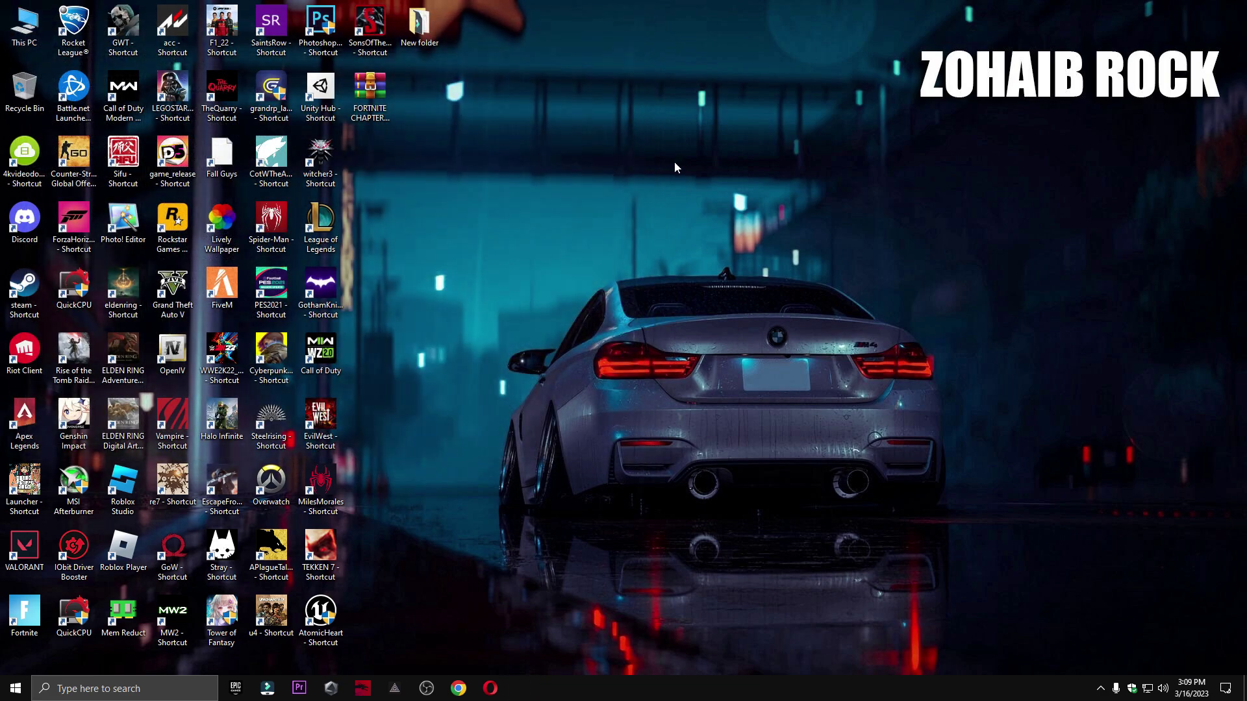
Move the Fortnite Chapter 4 Season 2 FPS boost pack archive to an empty desktop area and extract it there.
left_click_drag(682, 193, 680, 192)
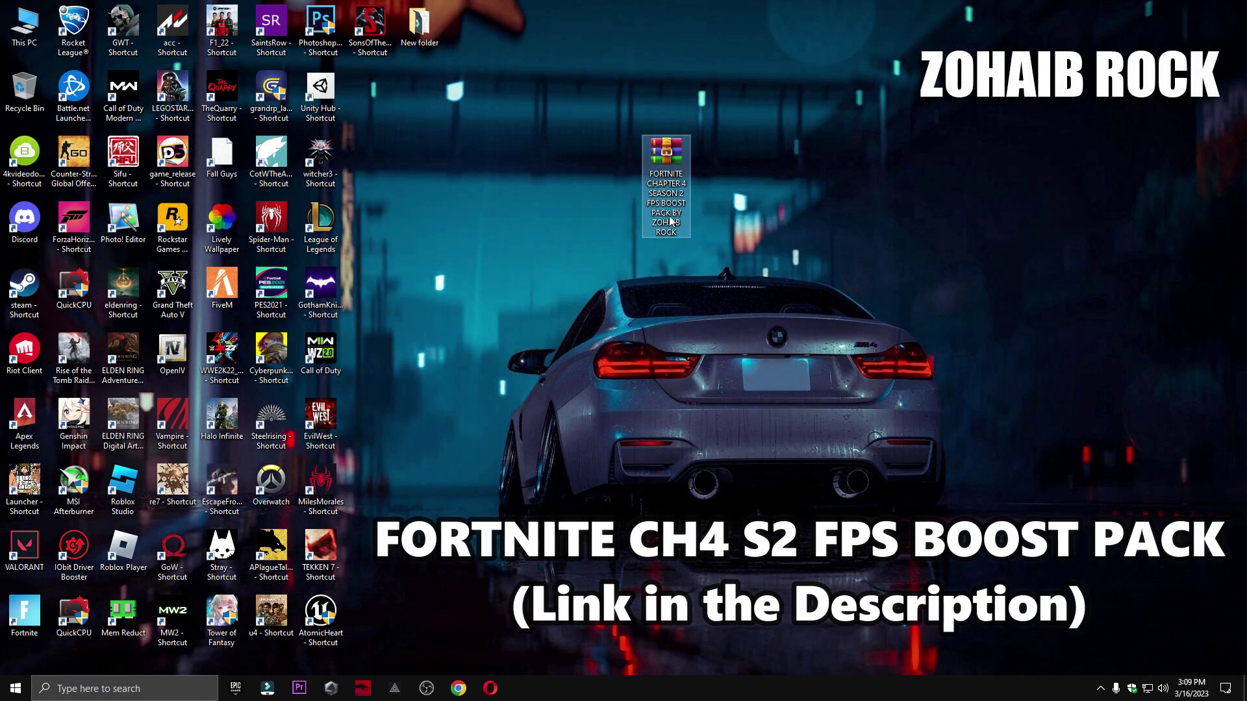
right_click(663, 194)
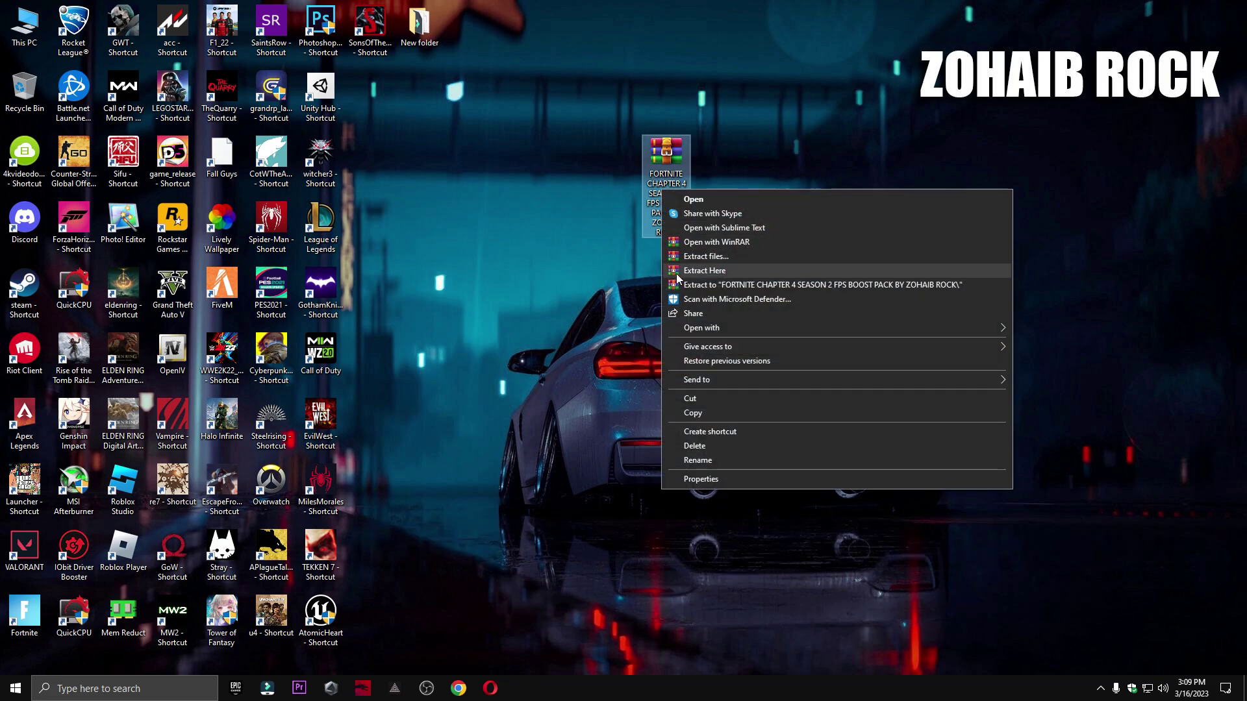
left_click(729, 271)
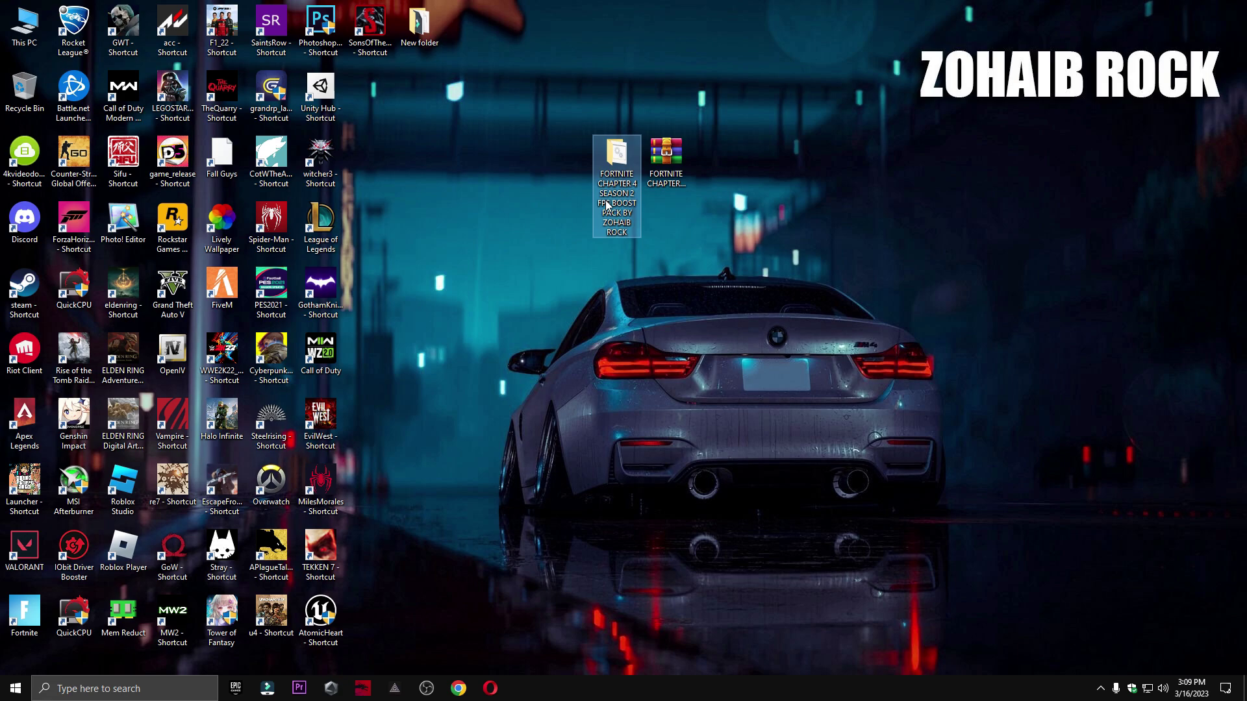
Open the Create A Restore Point shortcut in the extracted pack's 0 Start folder and put the folder window away.
double_click(605, 161)
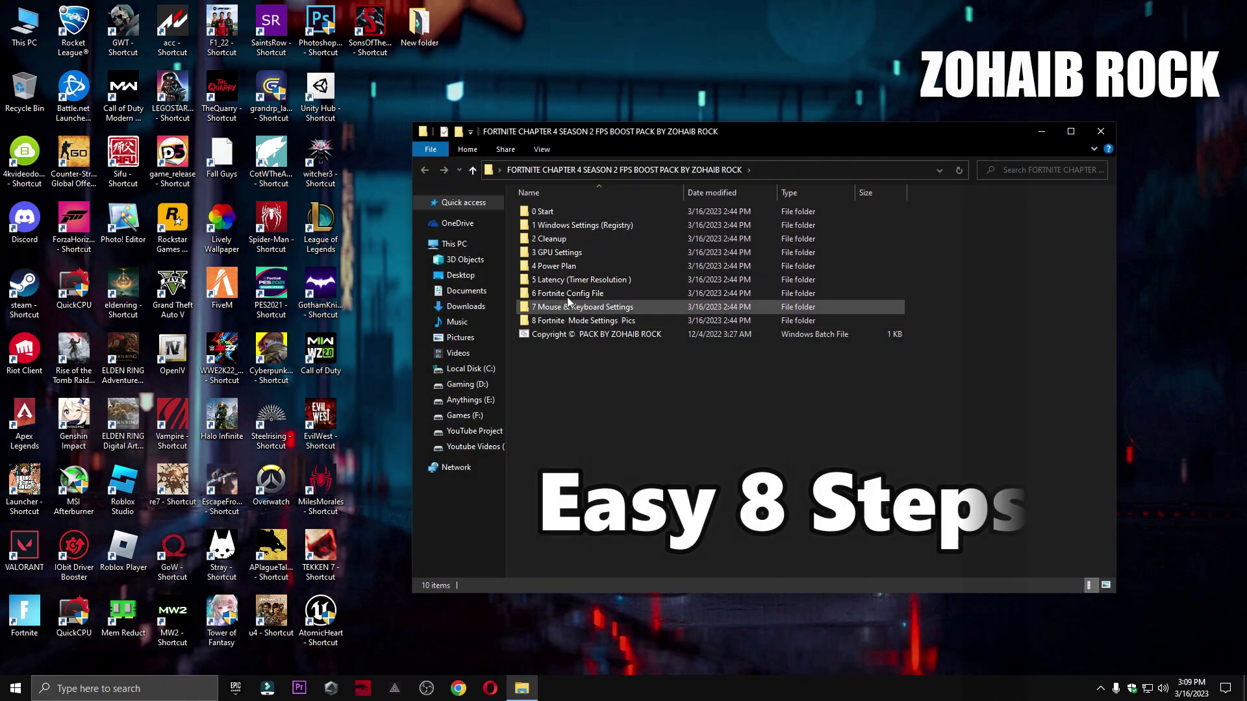
double_click(574, 211)
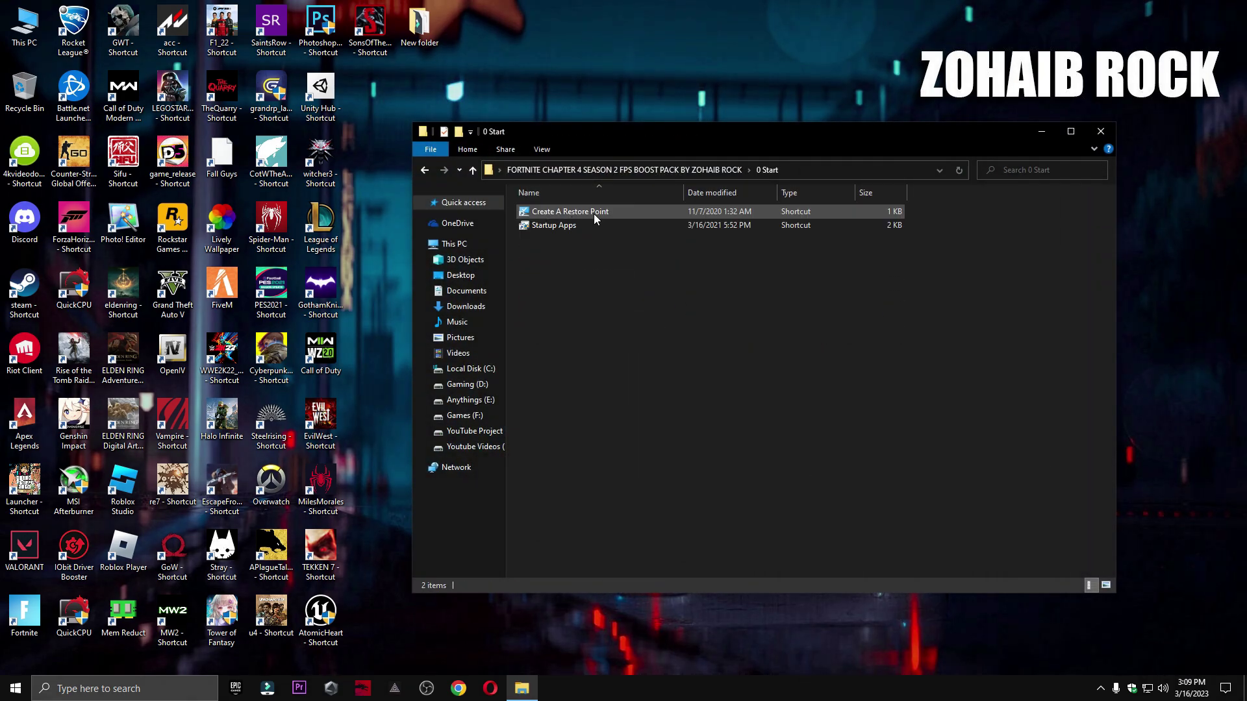
double_click(577, 213)
left_click(1100, 131)
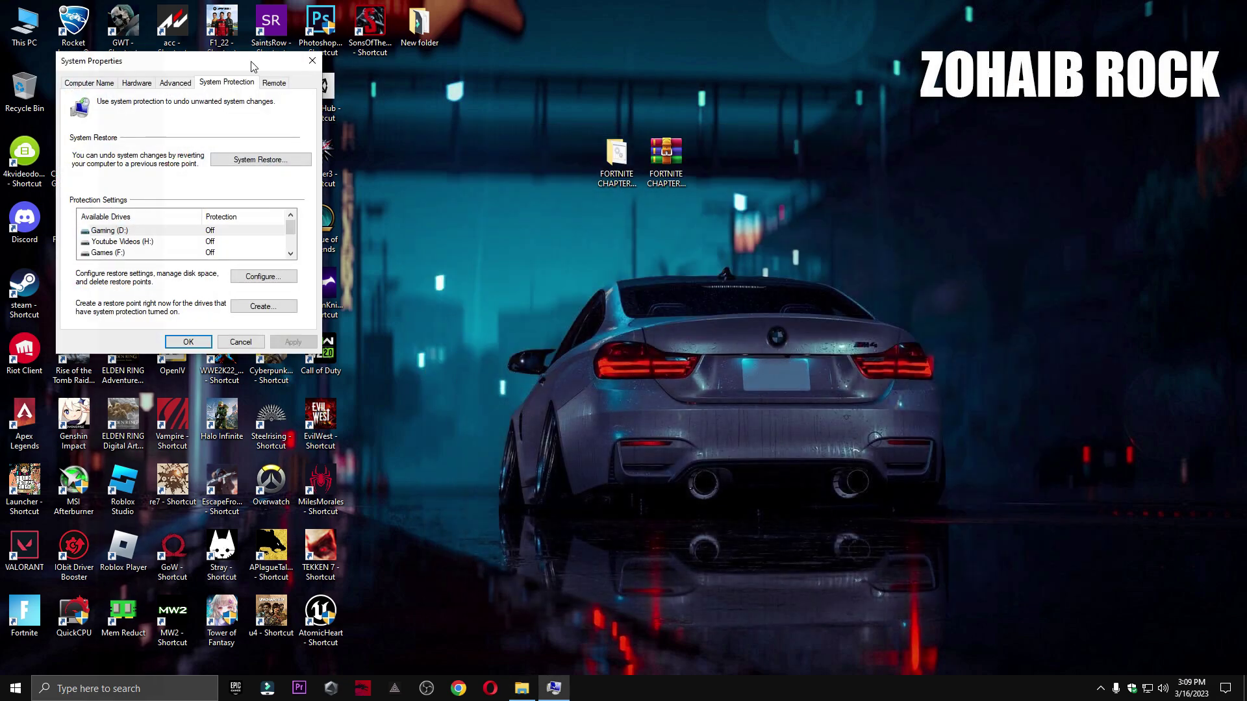
Apply the system protection settings for Local Disk (C:), agreeing to delete older restore points.
left_click_drag(252, 66, 704, 95)
scroll(572, 273, "down", 1)
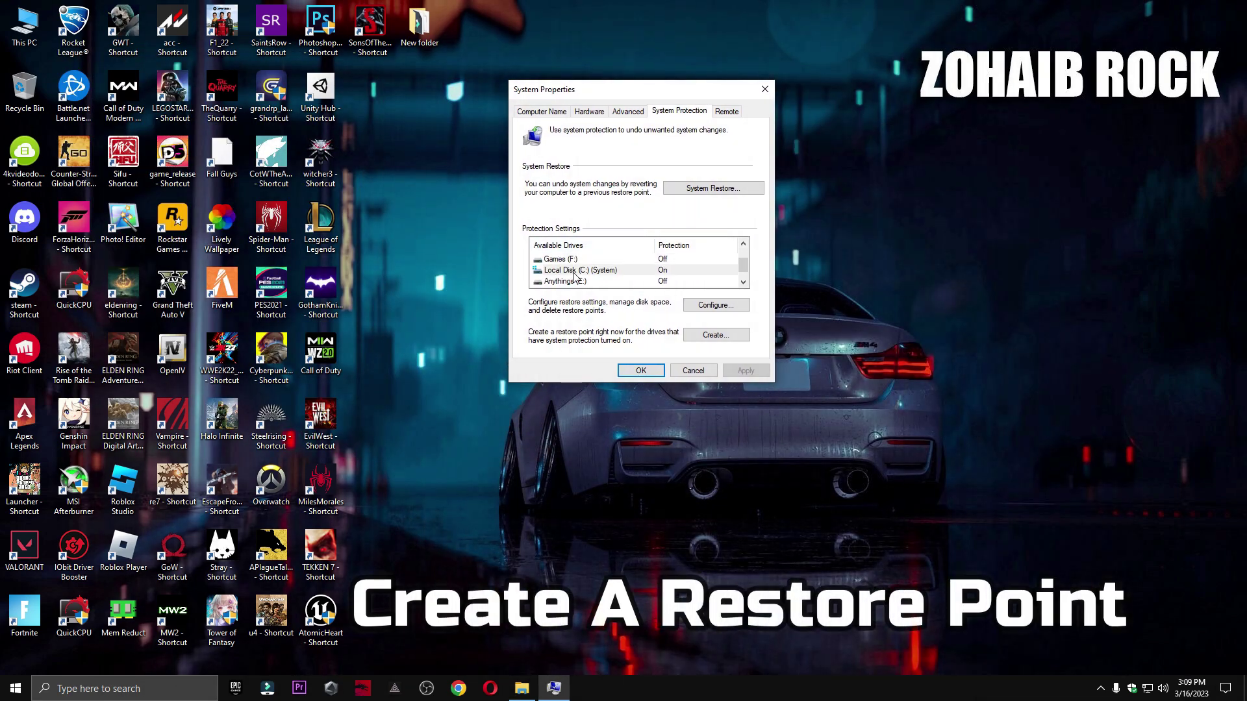
left_click(713, 310)
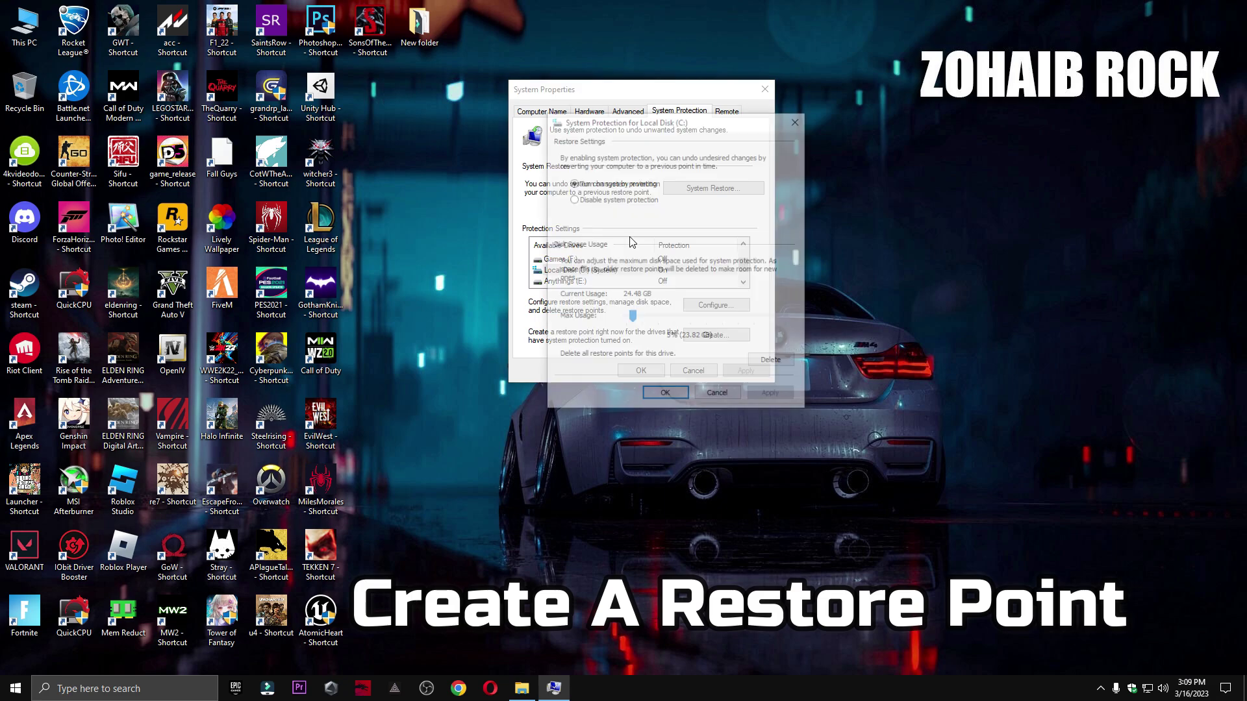
left_click(675, 394)
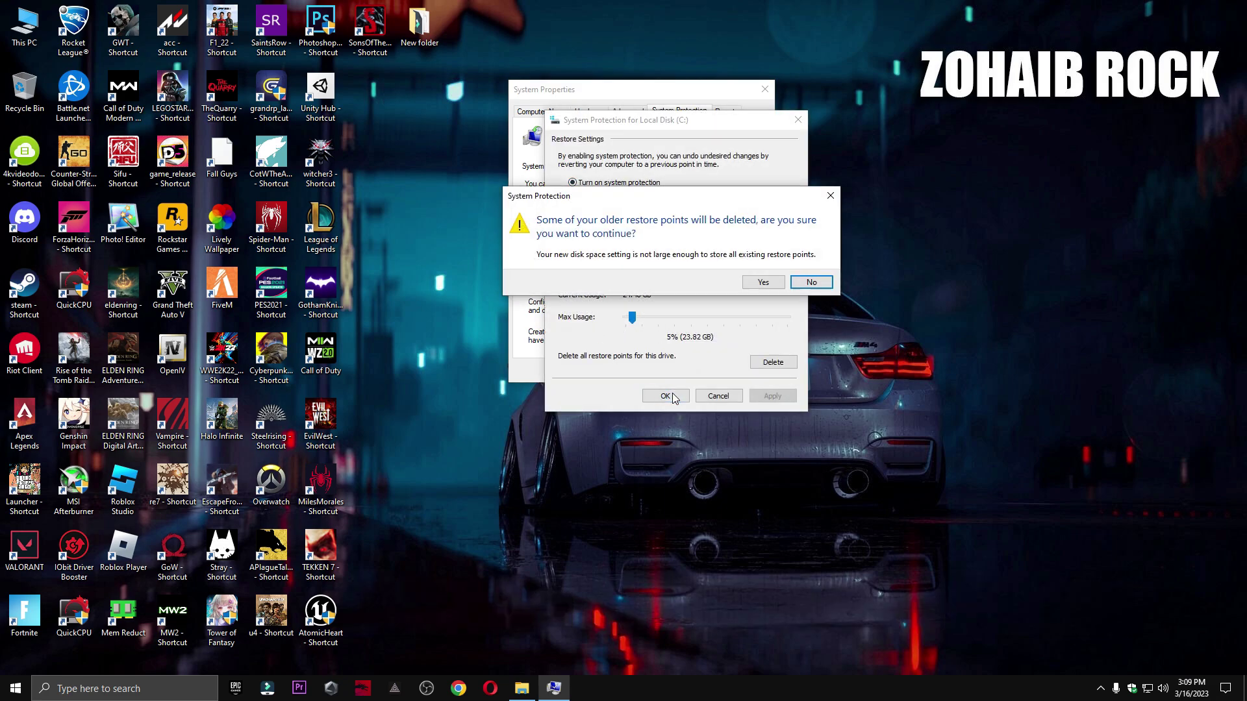
left_click(763, 284)
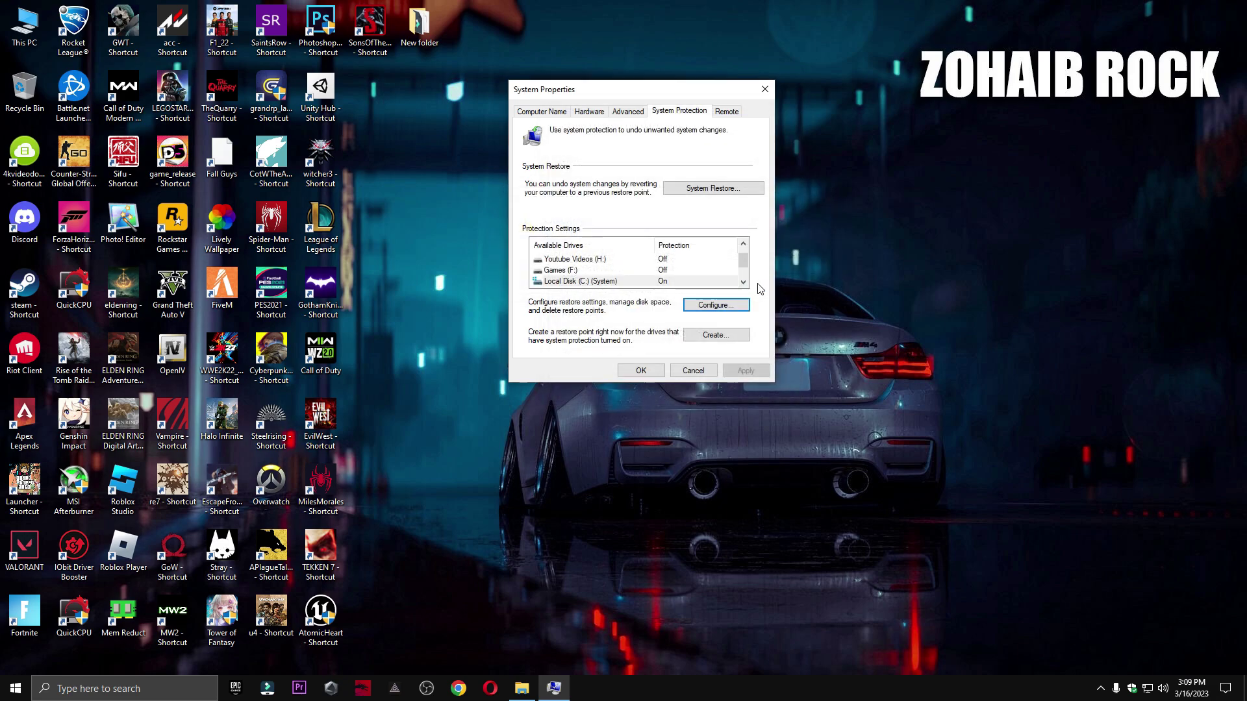
Create a restore point described as "restore point" and close System Properties.
left_click(717, 335)
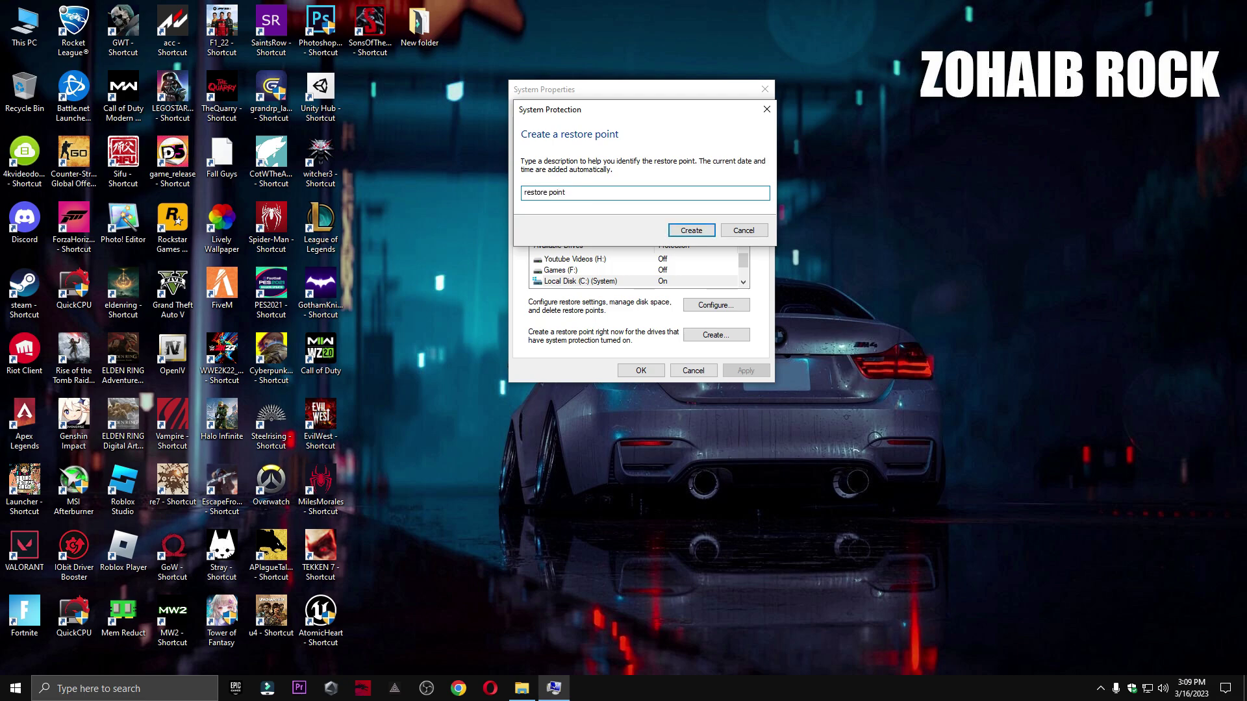
left_click(691, 231)
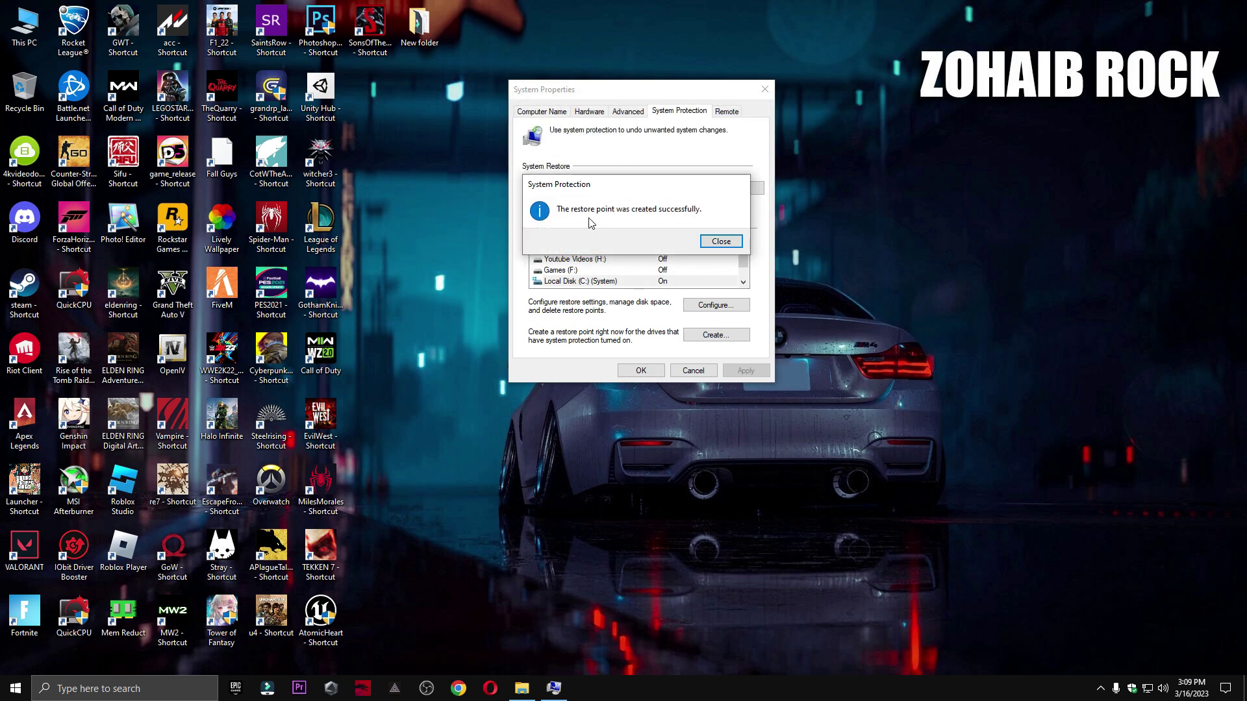
left_click(715, 246)
left_click(644, 369)
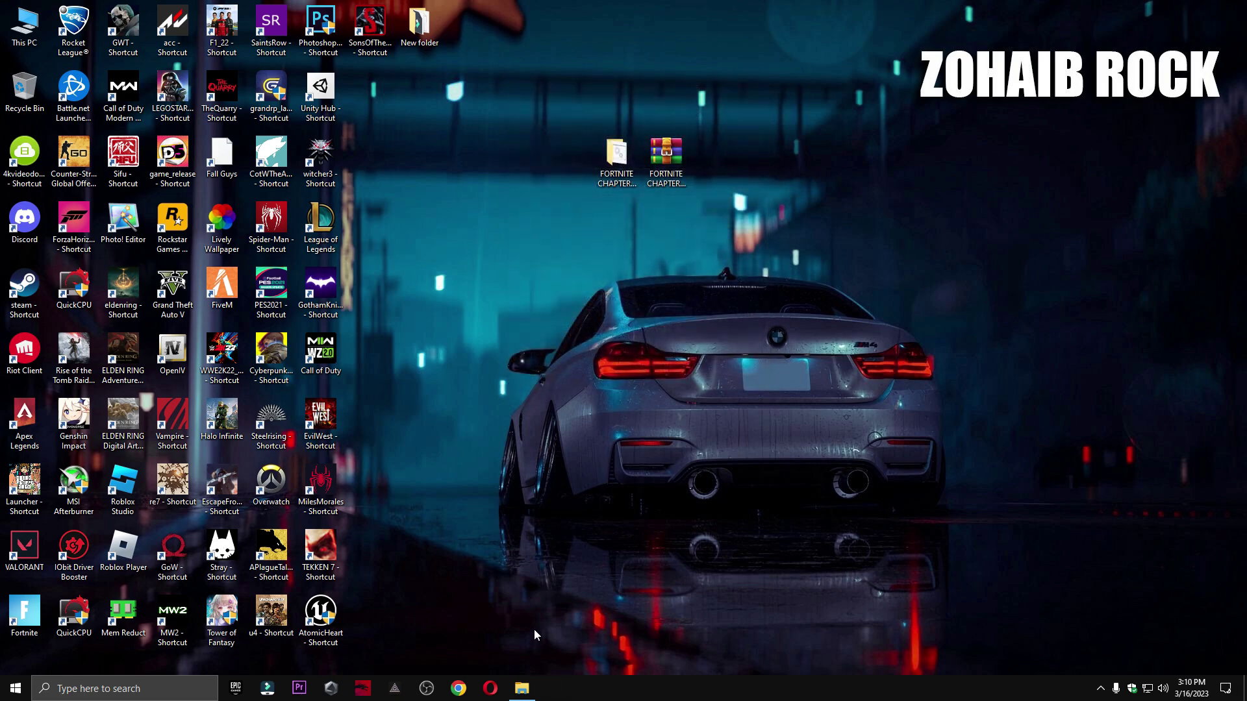
Open the Startup Apps shortcut from the 0 Start folder and enable the µTorrent startup entry.
left_click(522, 688)
double_click(554, 230)
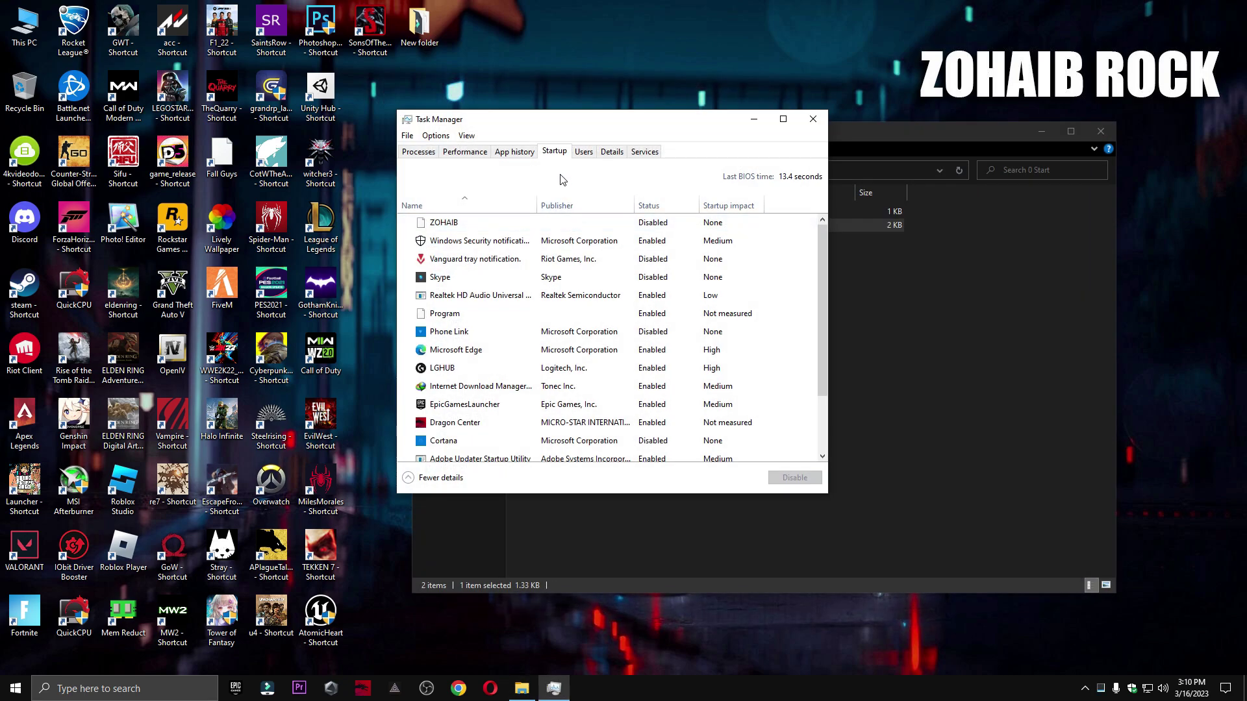
scroll(574, 255, "down", 2)
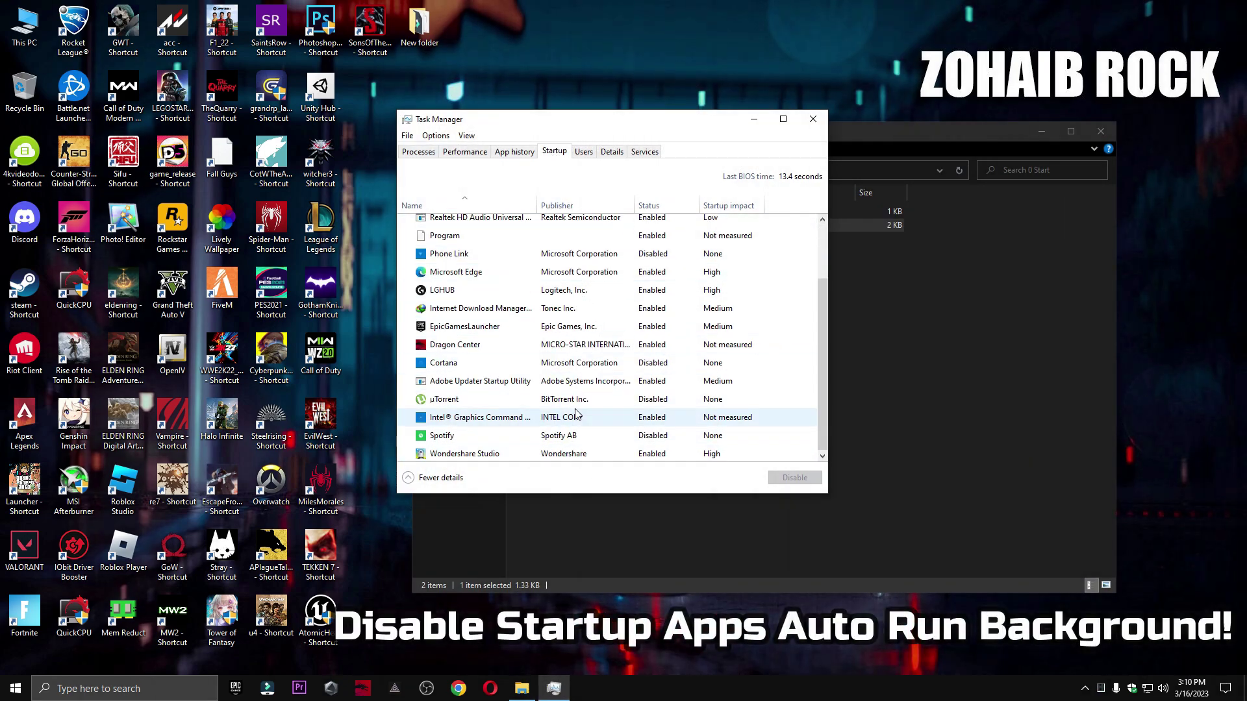
left_click(601, 398)
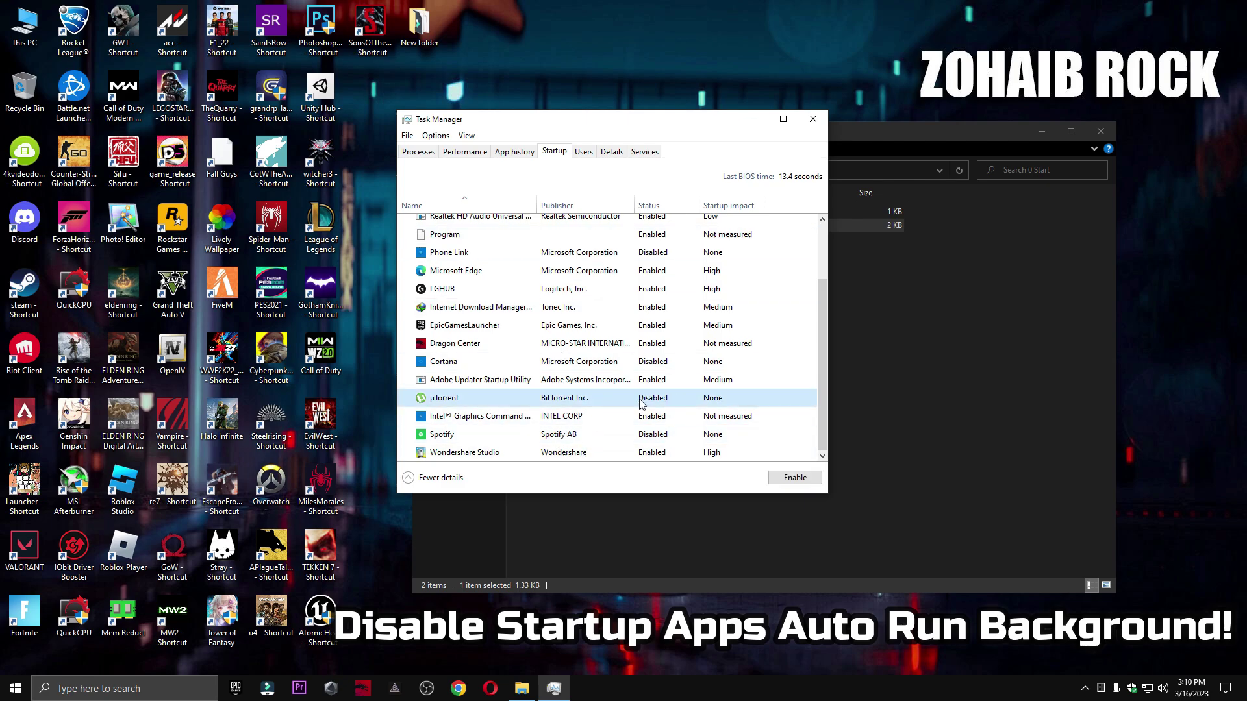
left_click(794, 479)
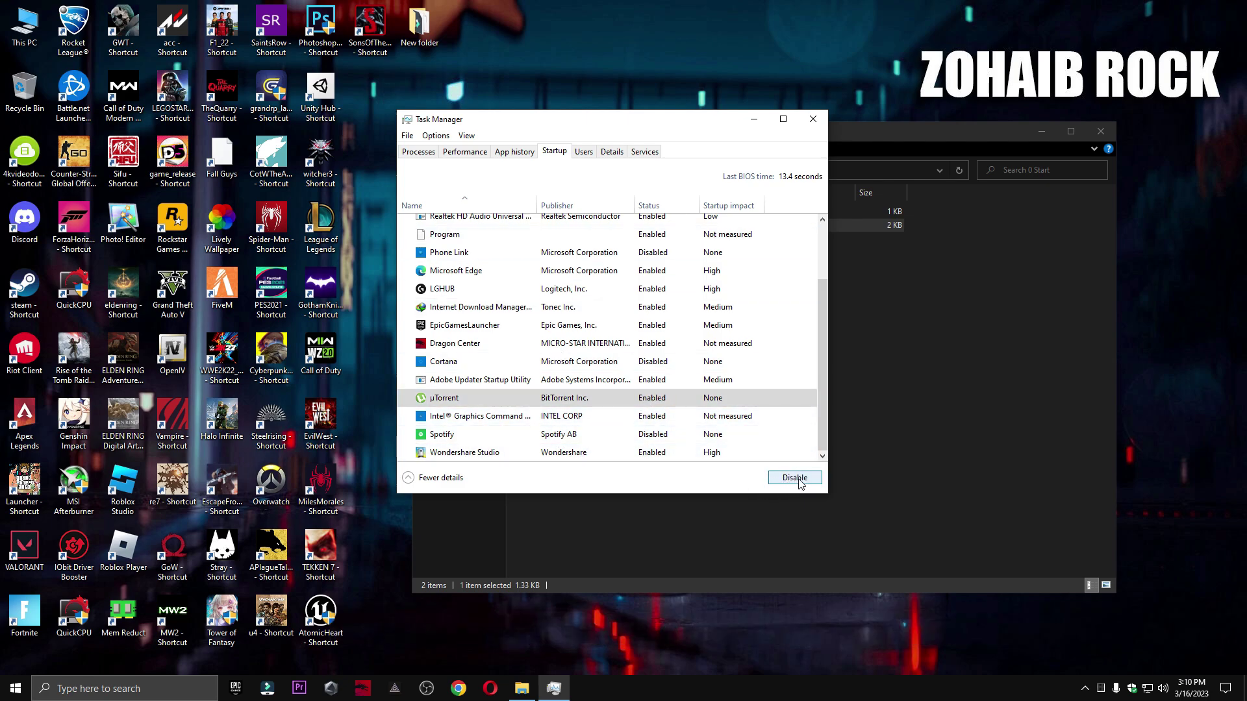
Disable the µTorrent startup entry, look through the other startup apps, and close Task Manager.
left_click(640, 361)
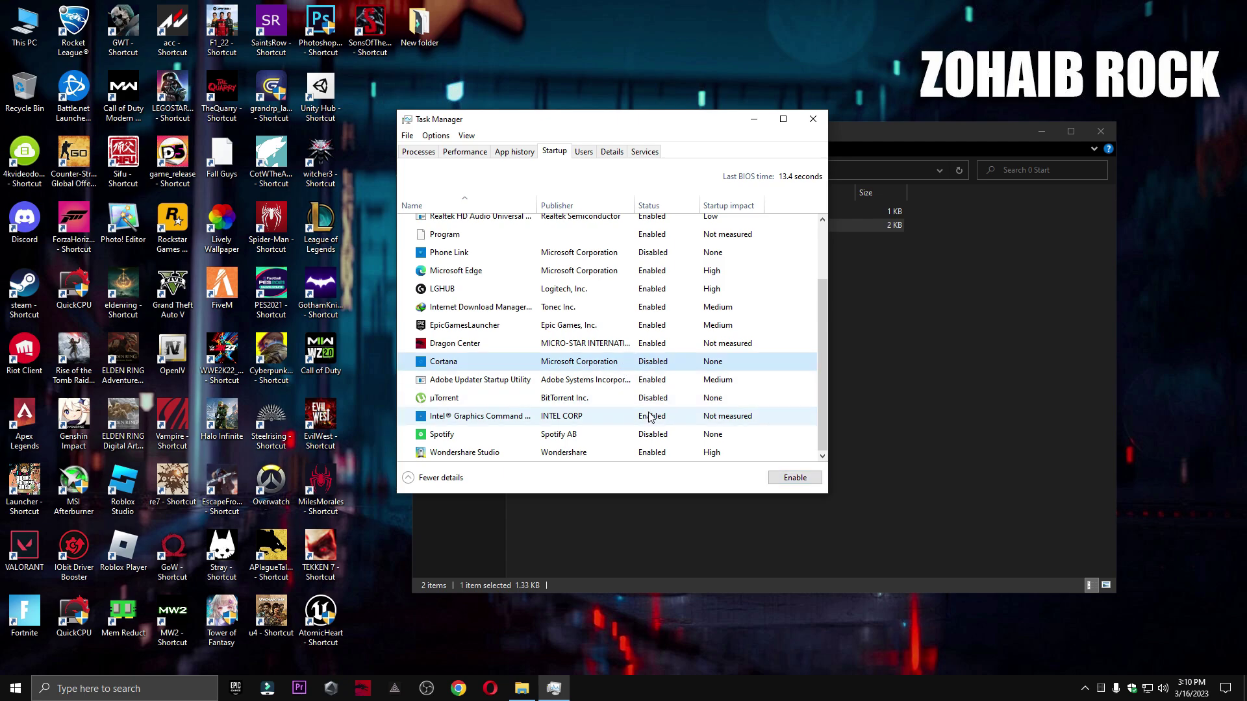
left_click(571, 435)
scroll(661, 442, "up", 2)
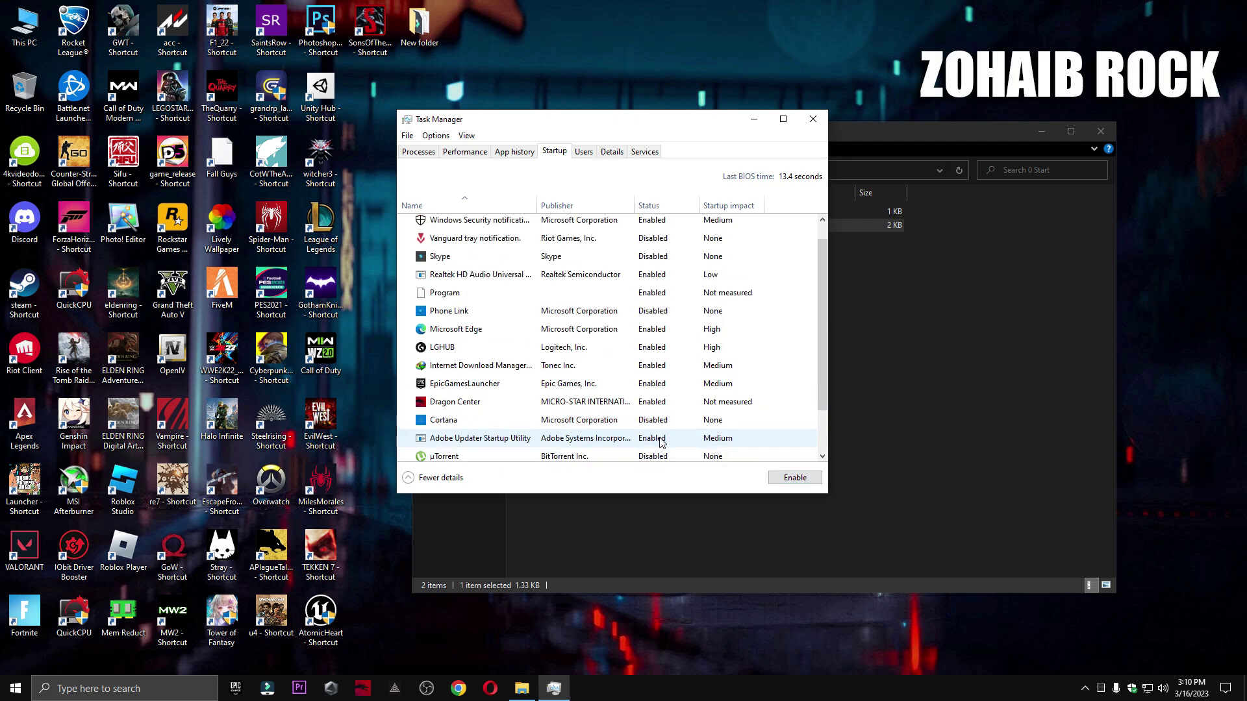
left_click(576, 278)
left_click(635, 264)
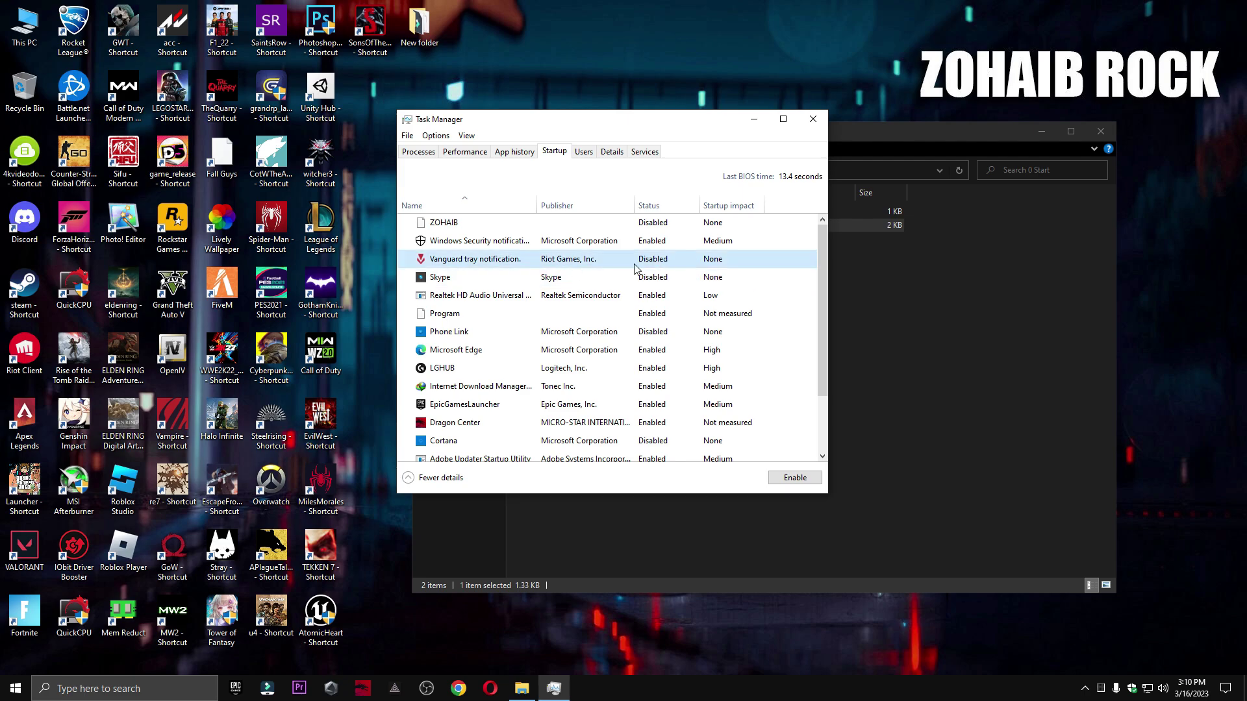
left_click(813, 118)
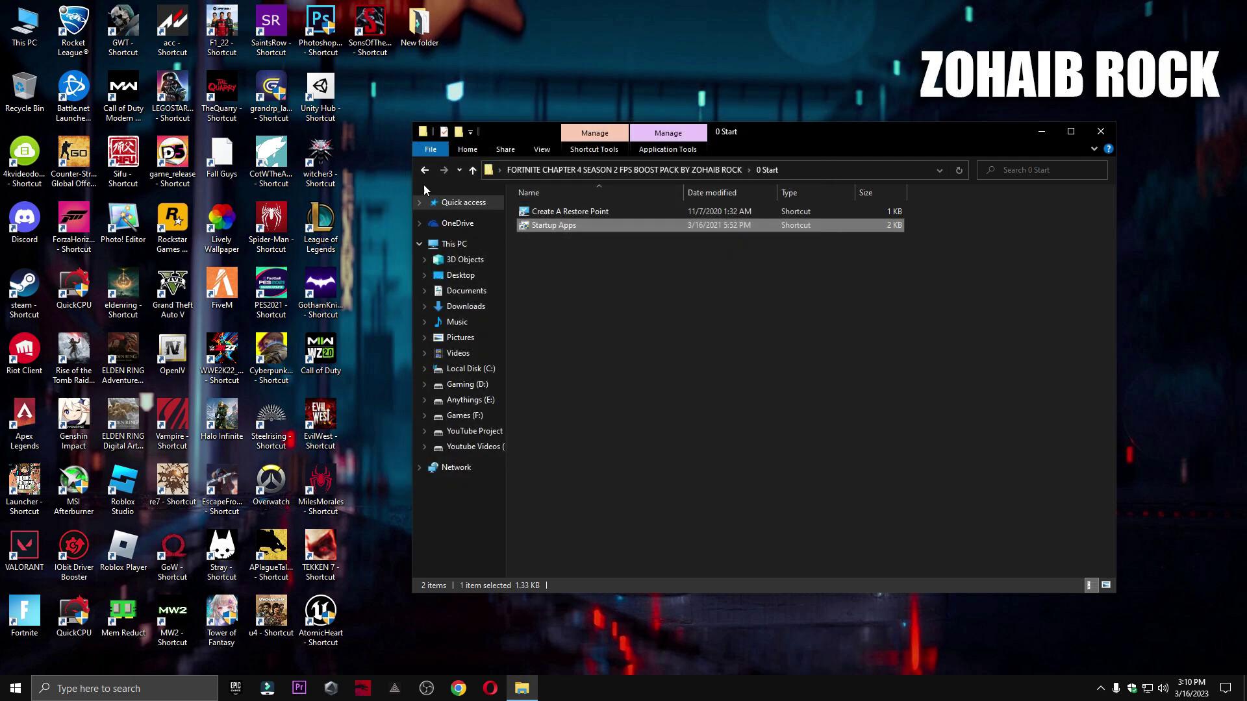
Return to the pack's main folder and open the 1 Windows Settings (Registry) folder.
left_click(425, 170)
left_click(567, 228)
double_click(567, 228)
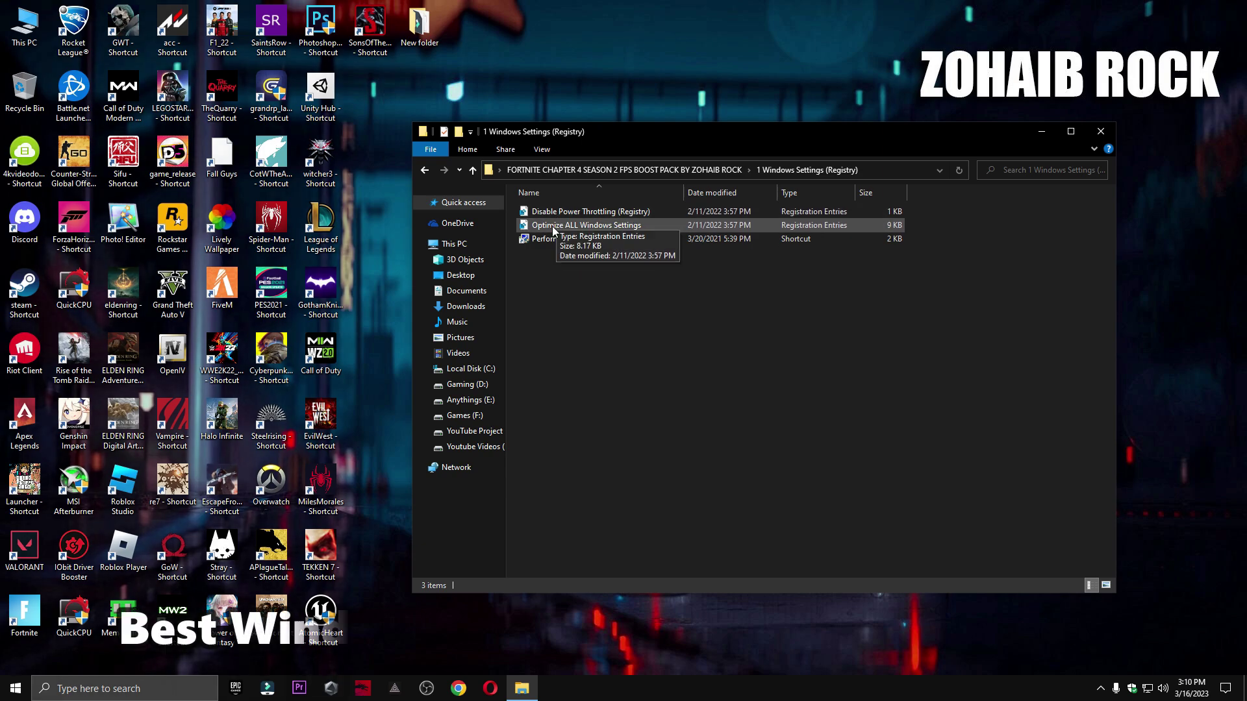
left_click(15, 688)
mouse_move(11, 642)
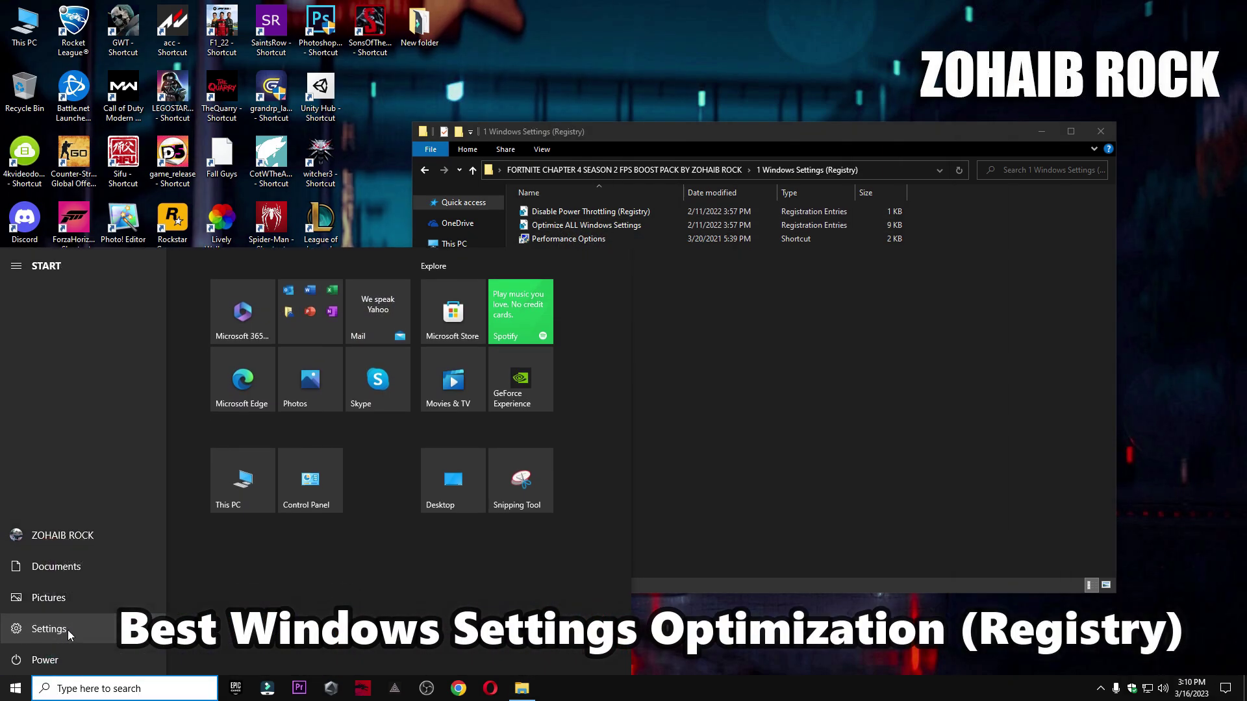
left_click(48, 628)
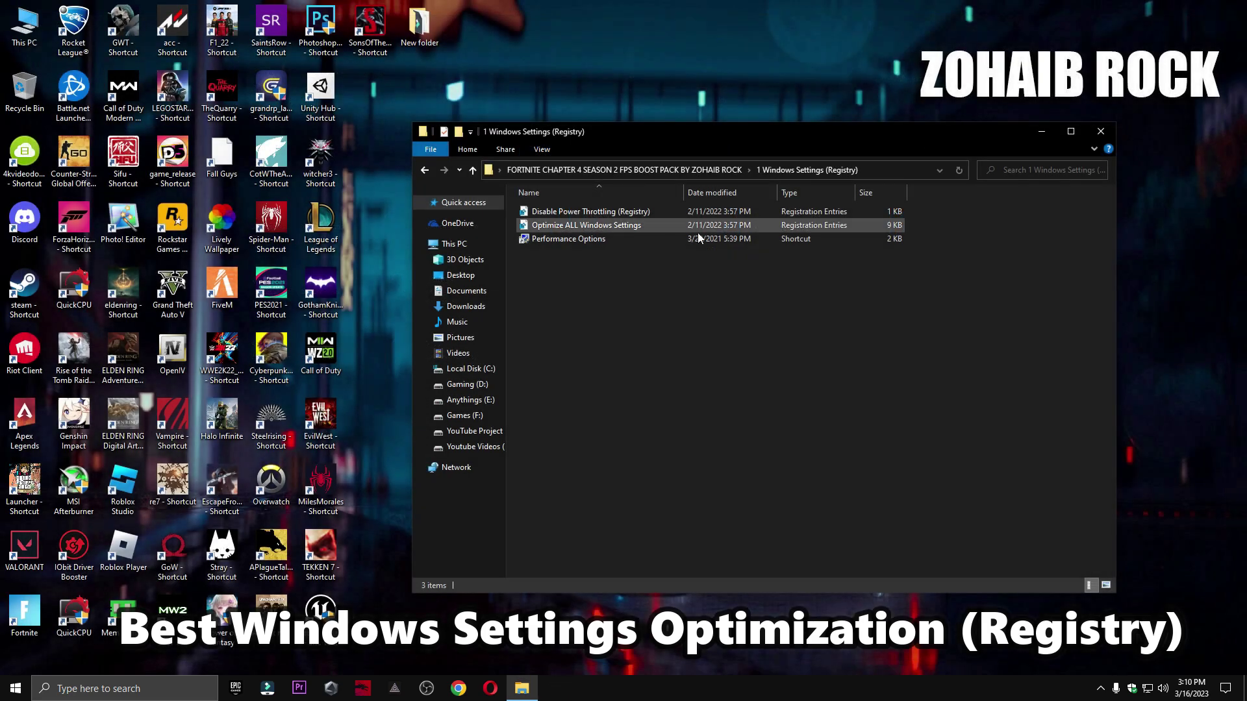
Merge the Optimize ALL Windows Settings file into the registry, approving the change.
double_click(586, 224)
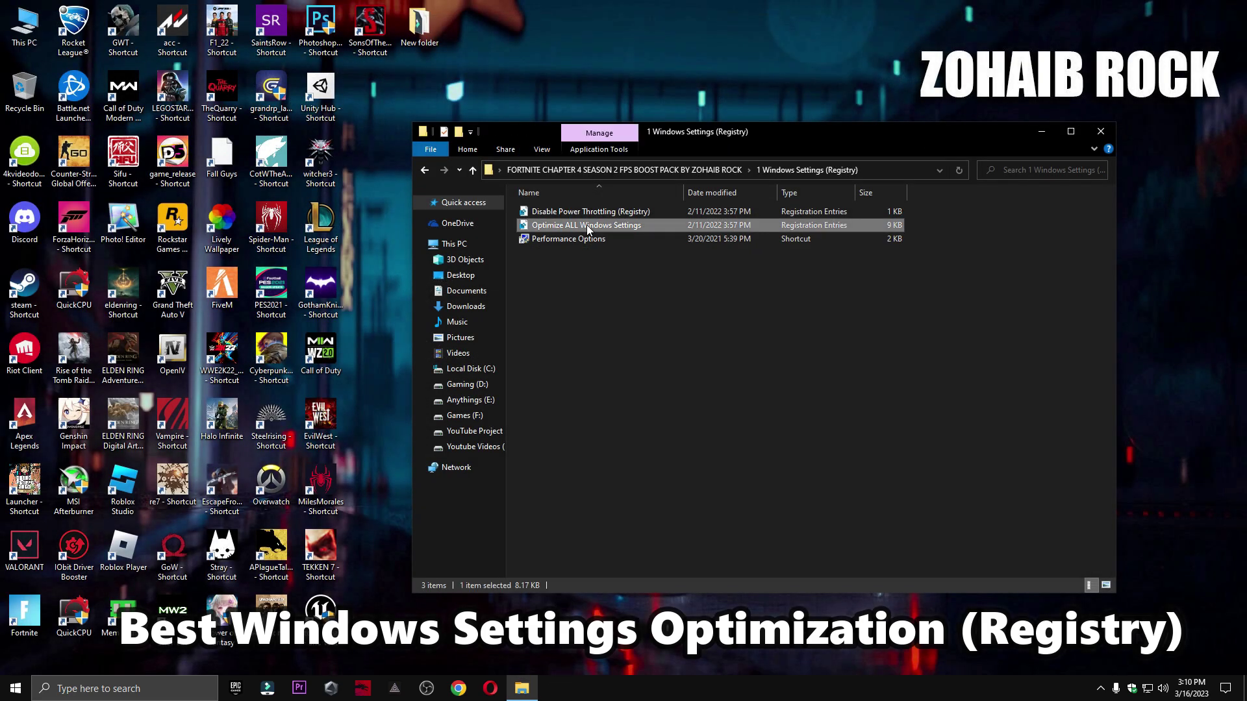
left_click(557, 425)
left_click(718, 362)
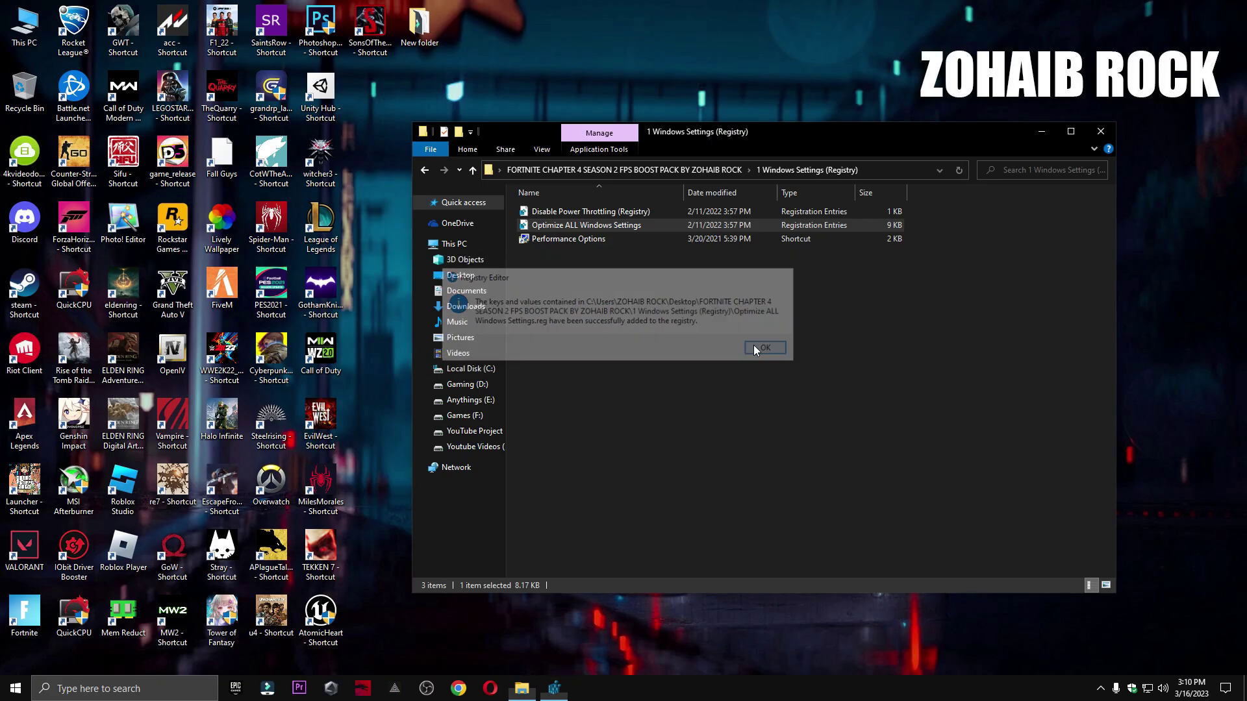
Merge the Disable Power Throttling (Registry) file into the registry and dismiss the confirmation.
double_click(572, 211)
left_click(557, 425)
left_click(717, 361)
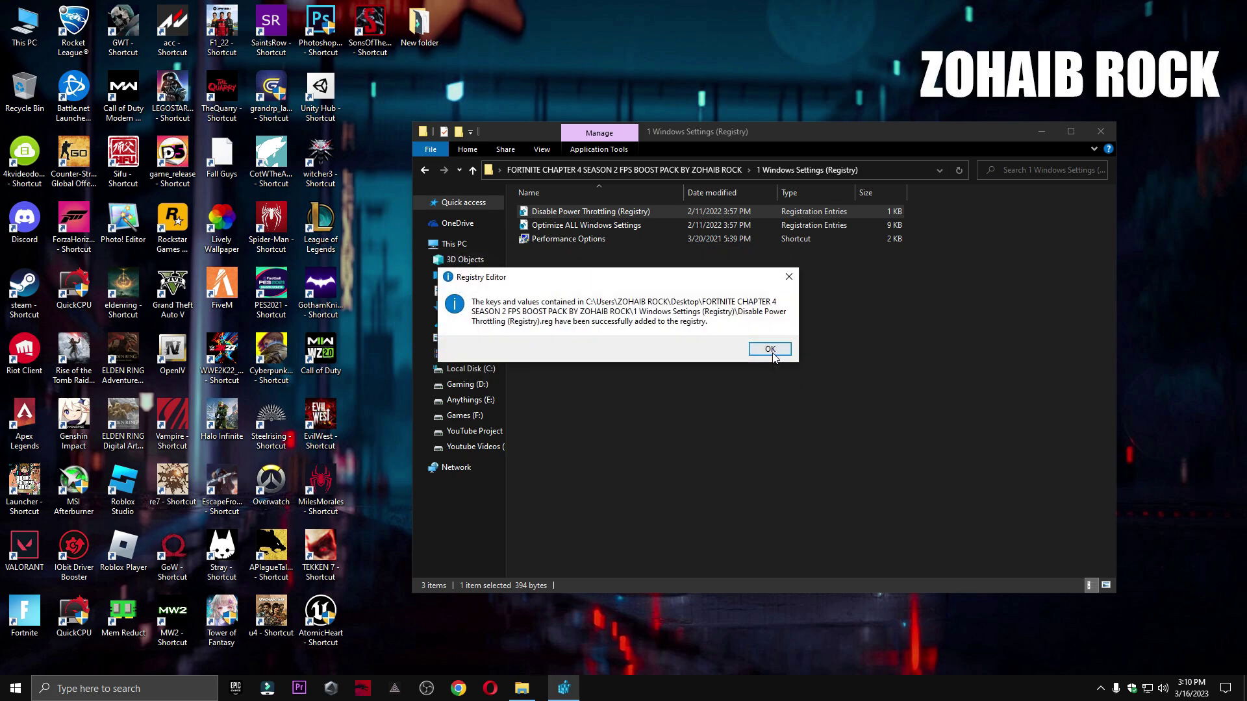
left_click(780, 349)
Open the Performance Options shortcut and accept the visual effects with Let Windows choose what's best for my computer.
left_click(602, 240)
double_click(601, 239)
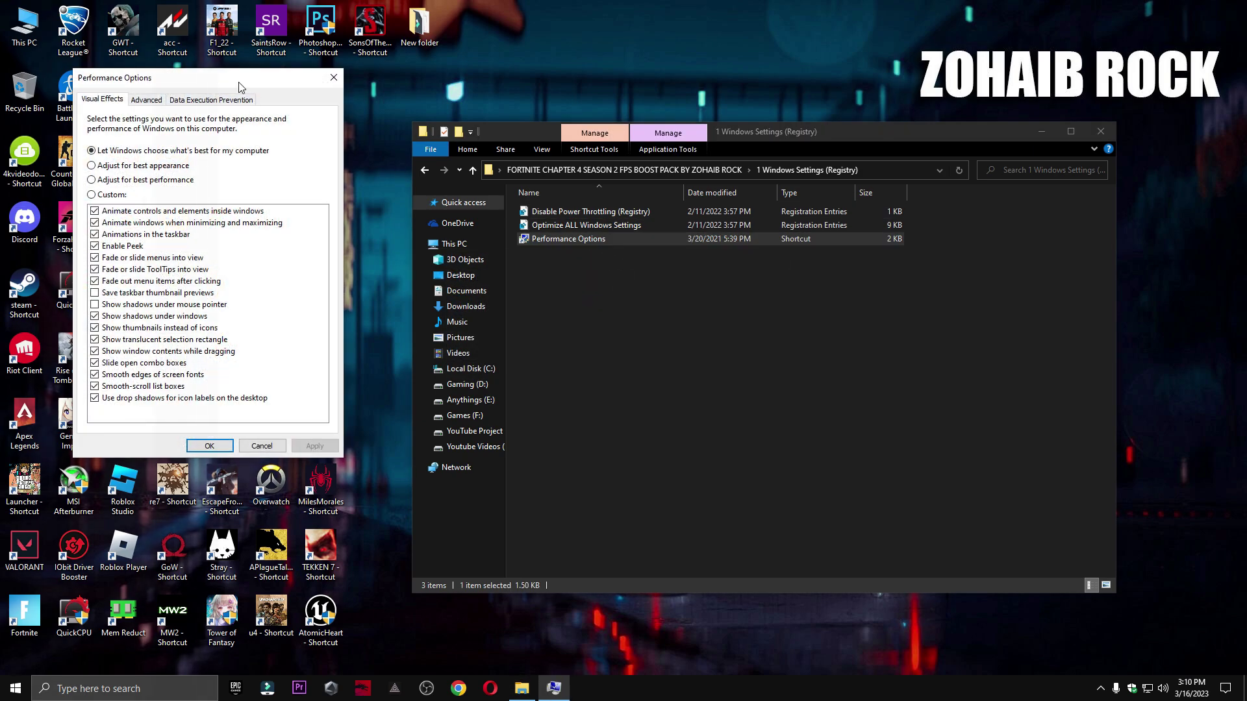
left_click_drag(243, 83, 686, 84)
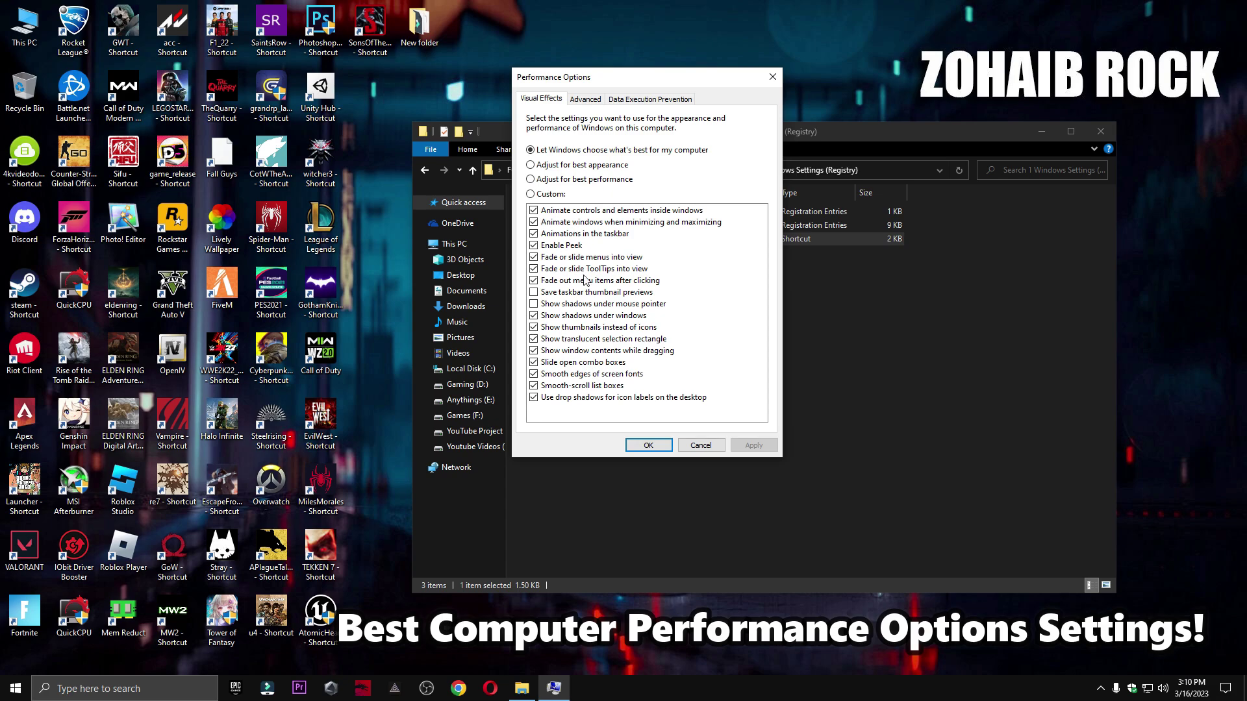
left_click(657, 449)
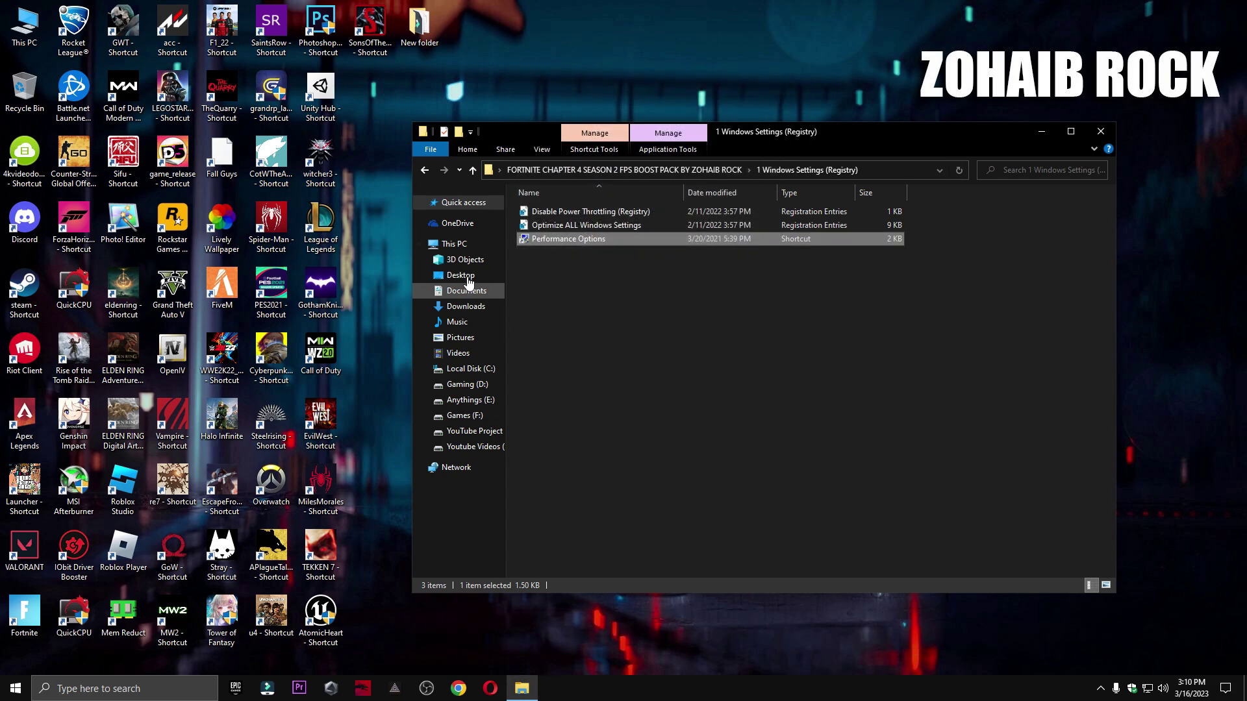
Run the Delete Temporary Files and Delete Windows Update Cache scripts from the pack's 2 Cleanup folder.
left_click(427, 169)
double_click(549, 236)
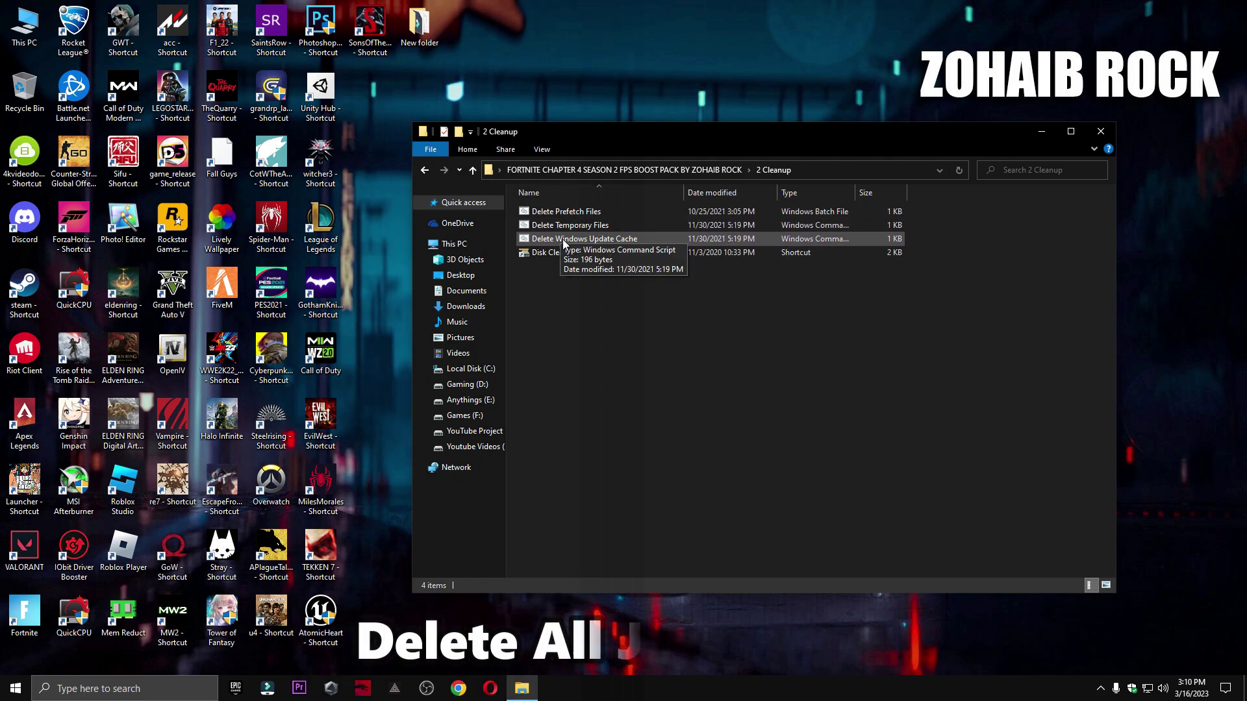
double_click(567, 224)
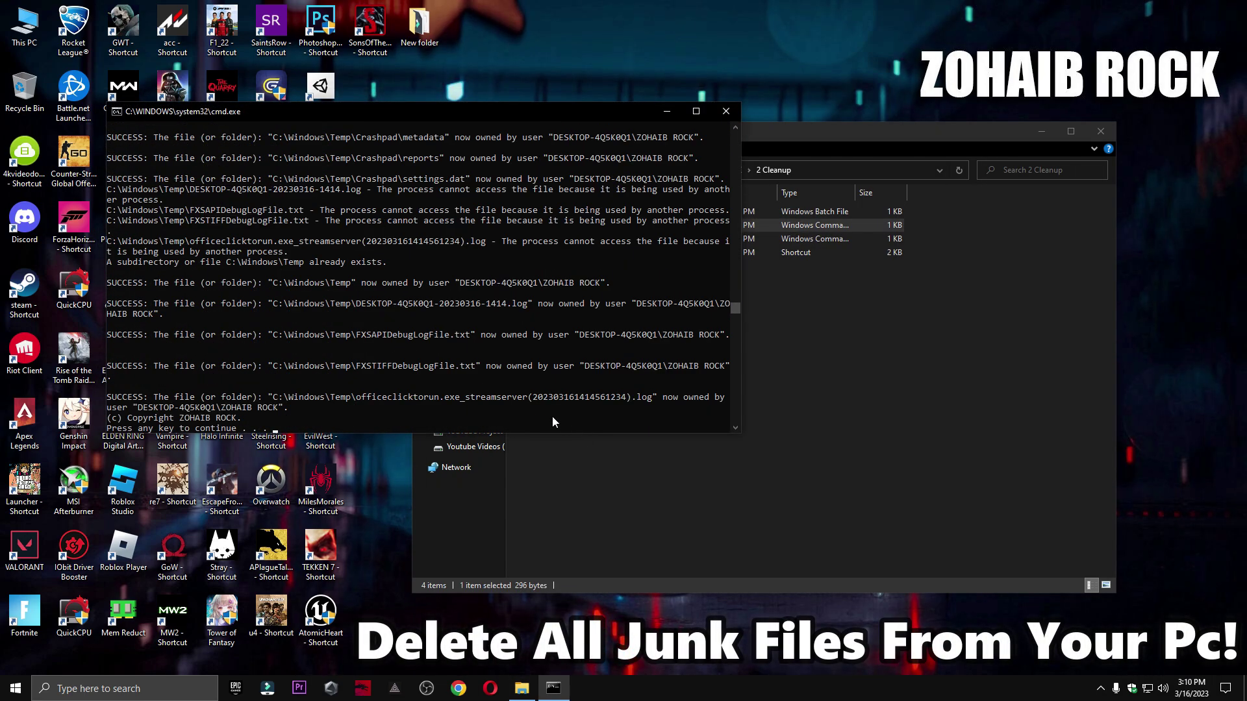
key("Return")
double_click(593, 240)
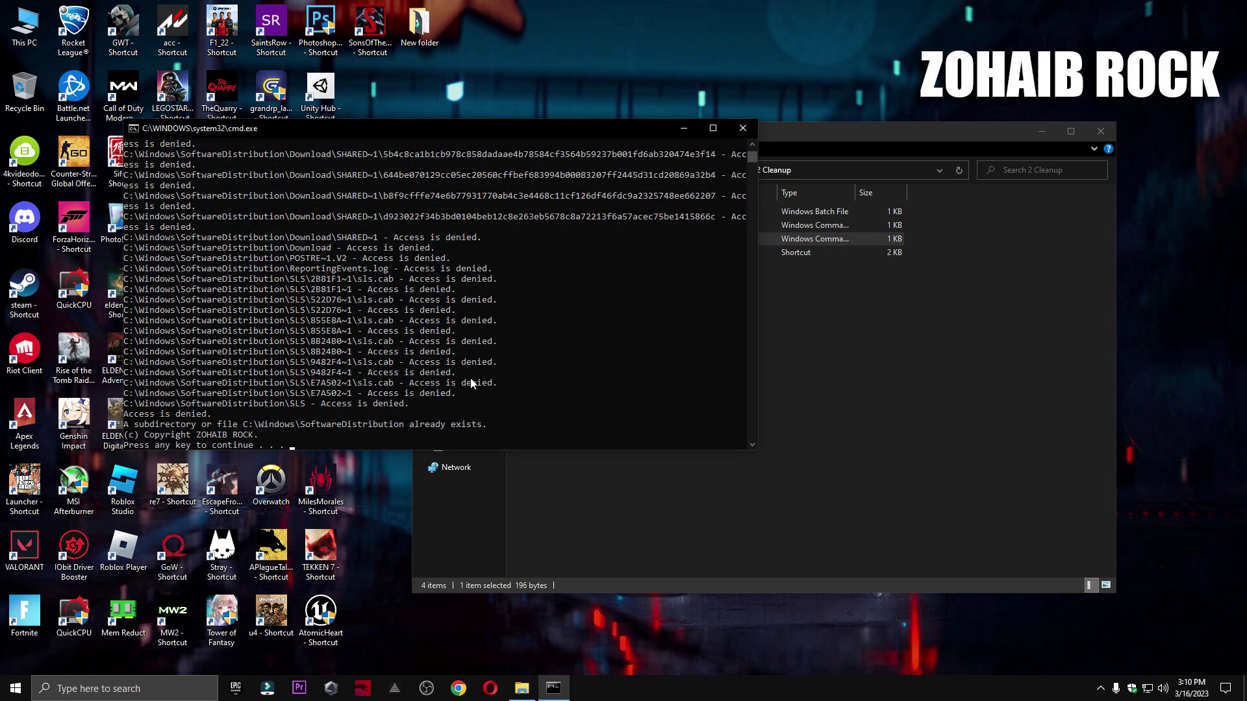
key("Return")
Start the Disk Clean-Up shortcut for drive C: and close the 2 Cleanup folder window.
double_click(559, 254)
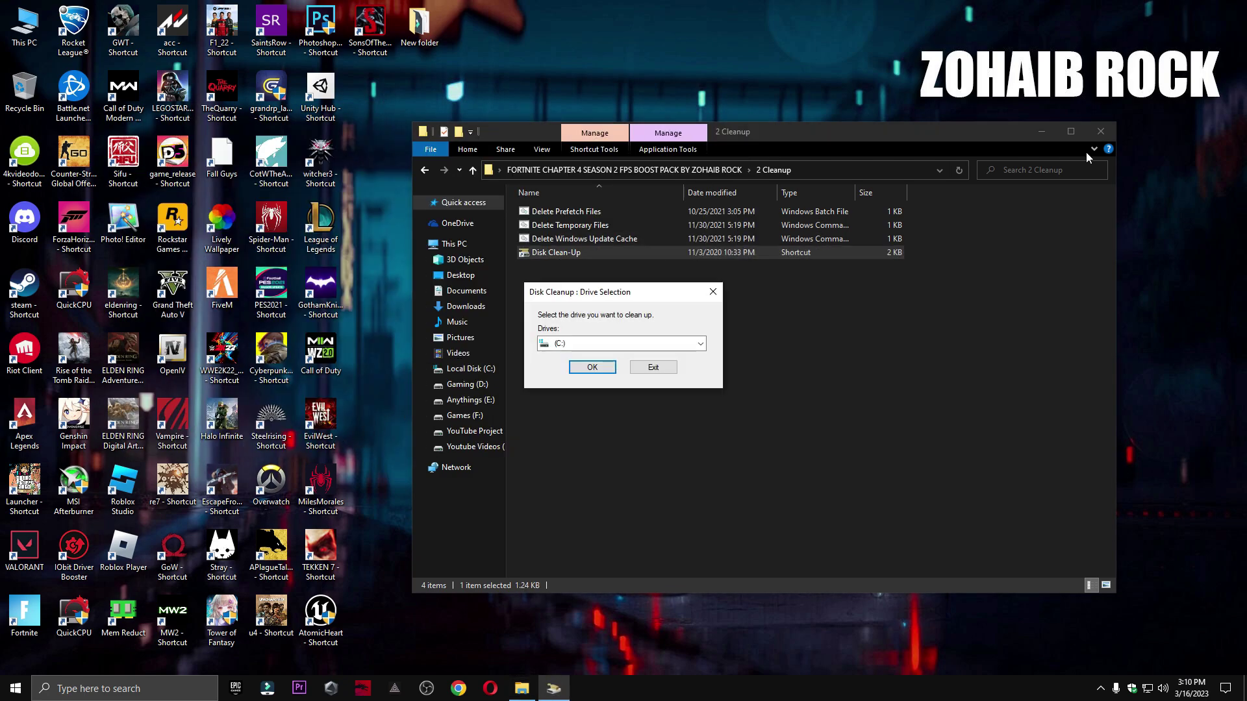
left_click(1101, 131)
left_click(593, 367)
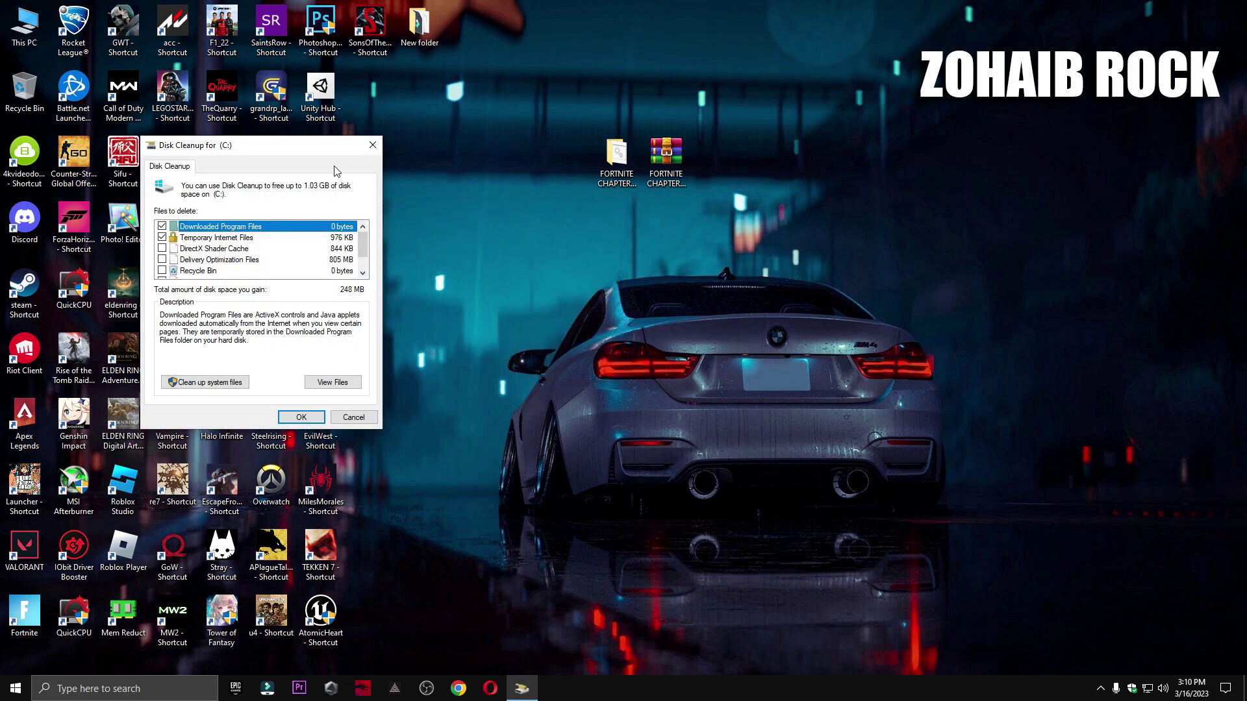
Add DirectX Shader Cache and Delivery Optimization Files to the files to delete and run the cleanup.
left_click_drag(316, 156, 684, 117)
left_click(527, 208)
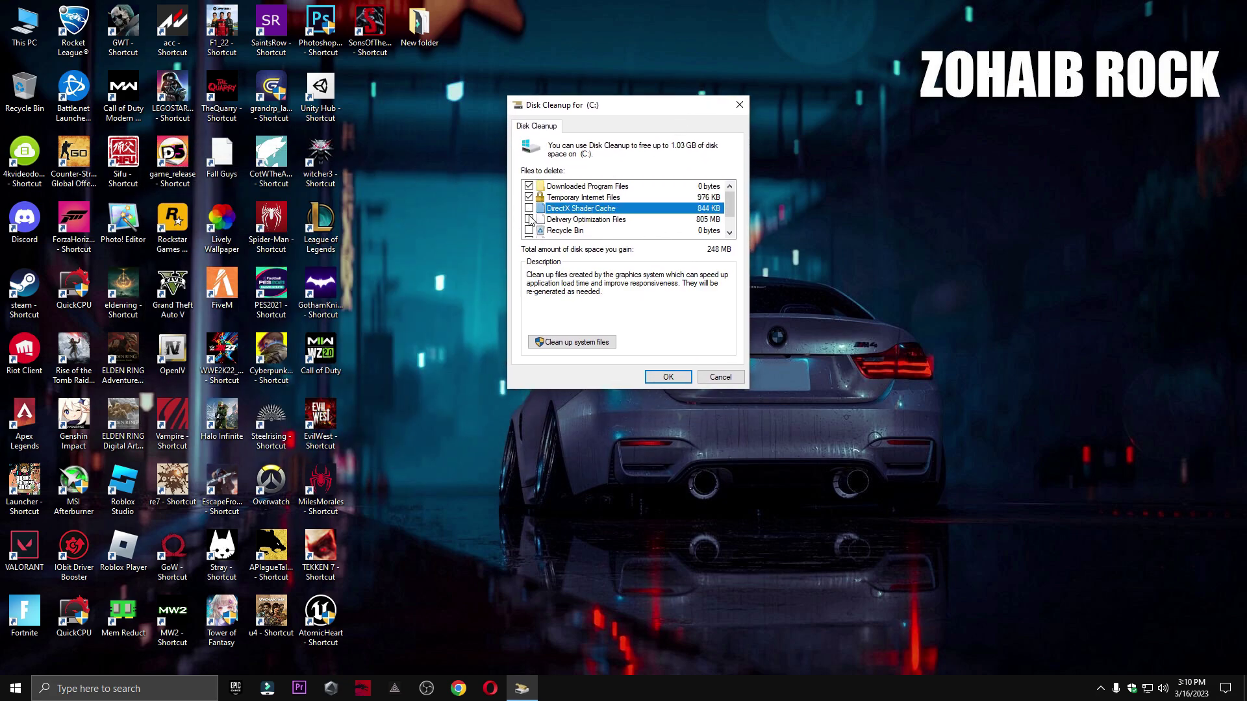
scroll(530, 222, "down", 1)
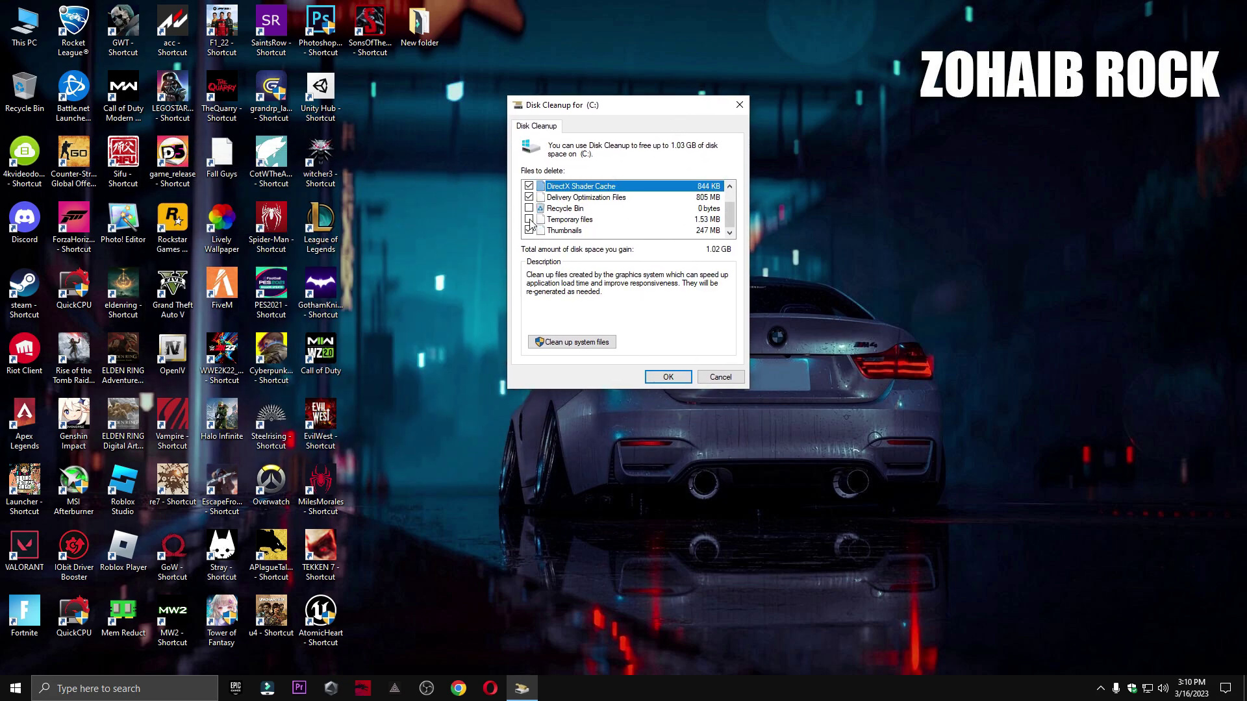
left_click(675, 383)
left_click(643, 351)
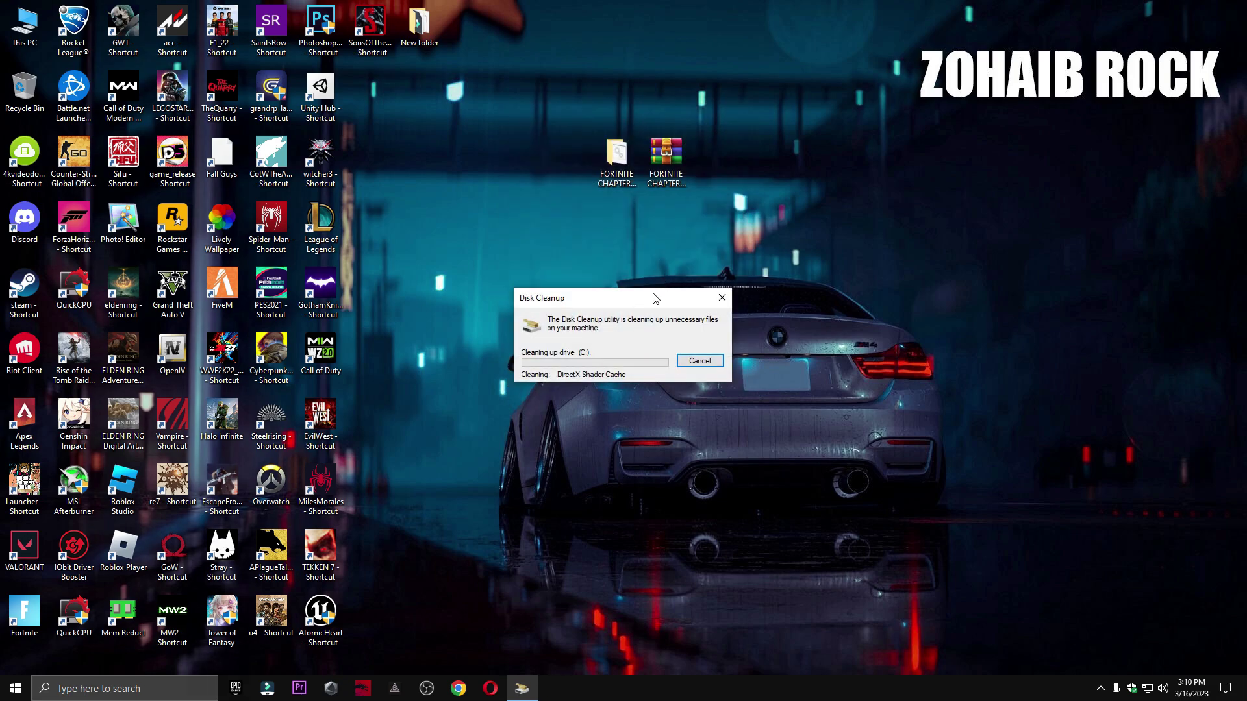
left_click_drag(655, 298, 695, 234)
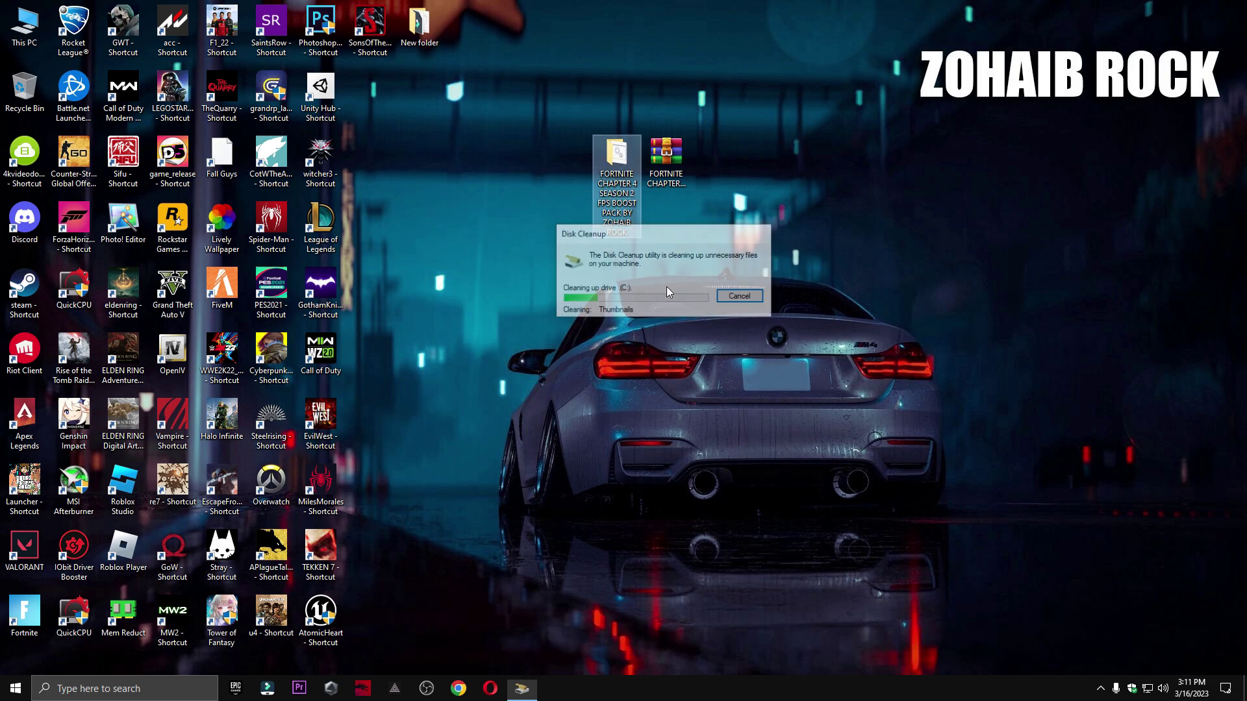
Open the pack's 3 GPU Settings folder and display its contents as extra large icons.
double_click(598, 212)
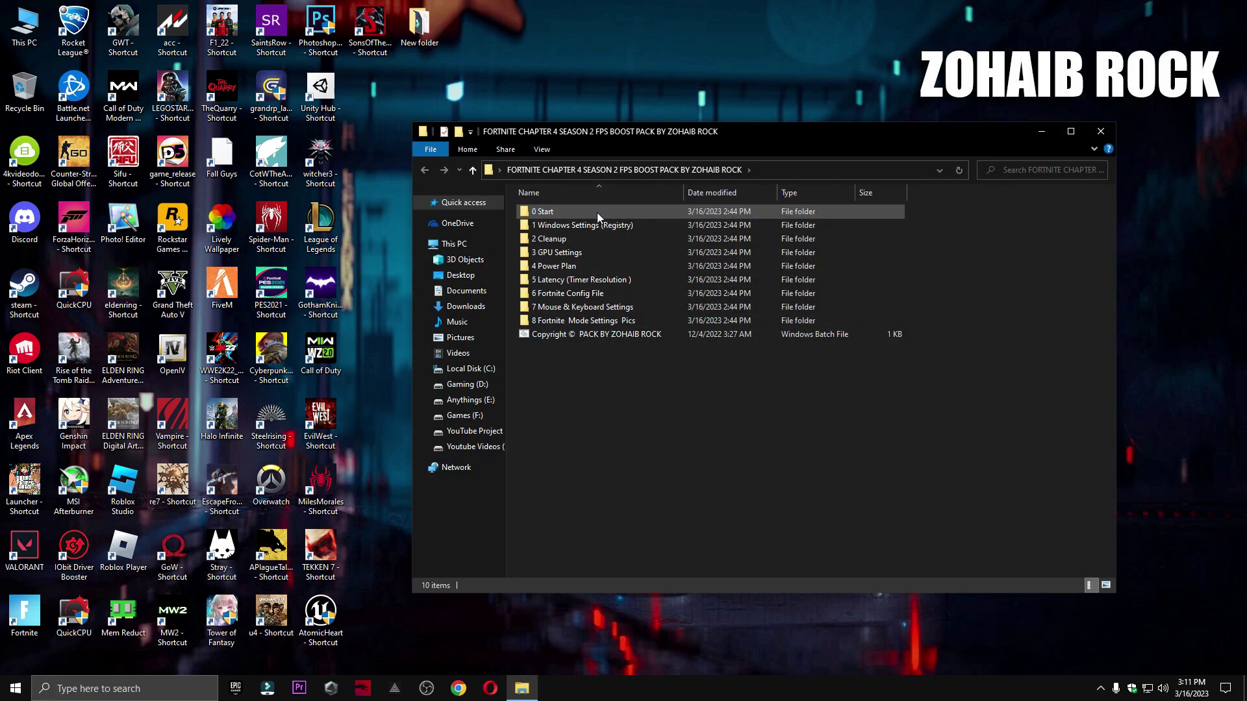
double_click(571, 252)
right_click(591, 274)
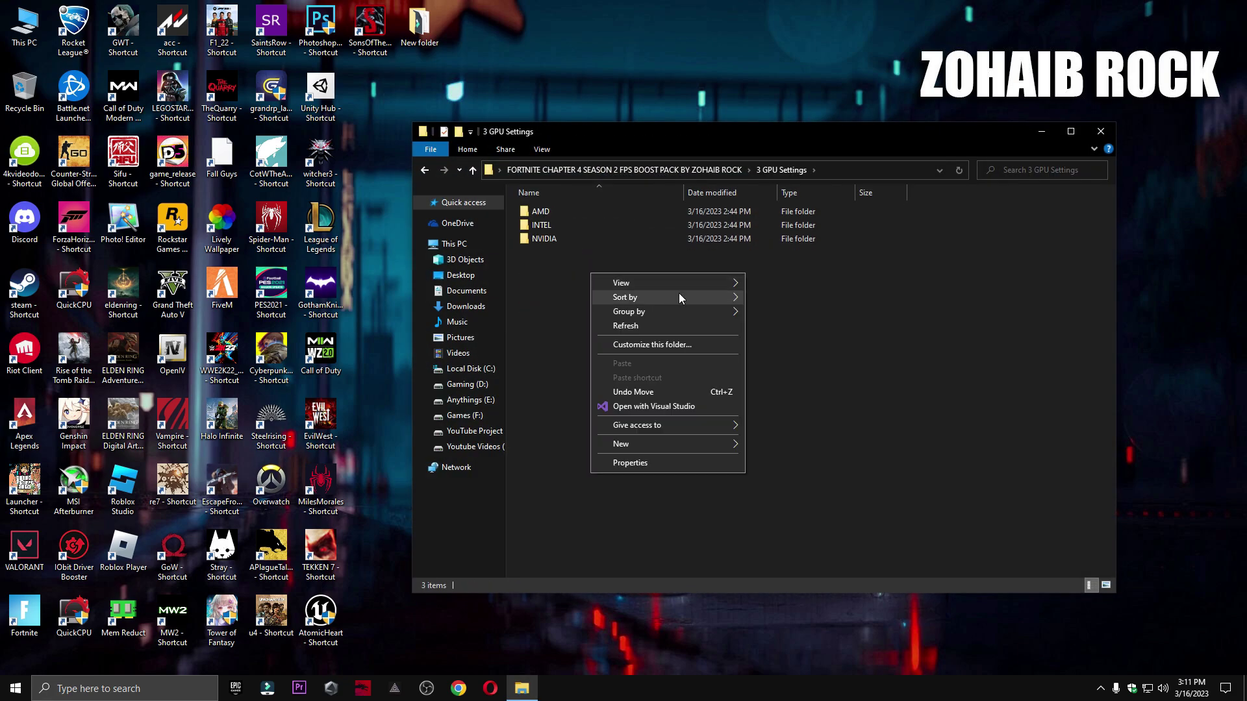
mouse_move(719, 282)
left_click(774, 279)
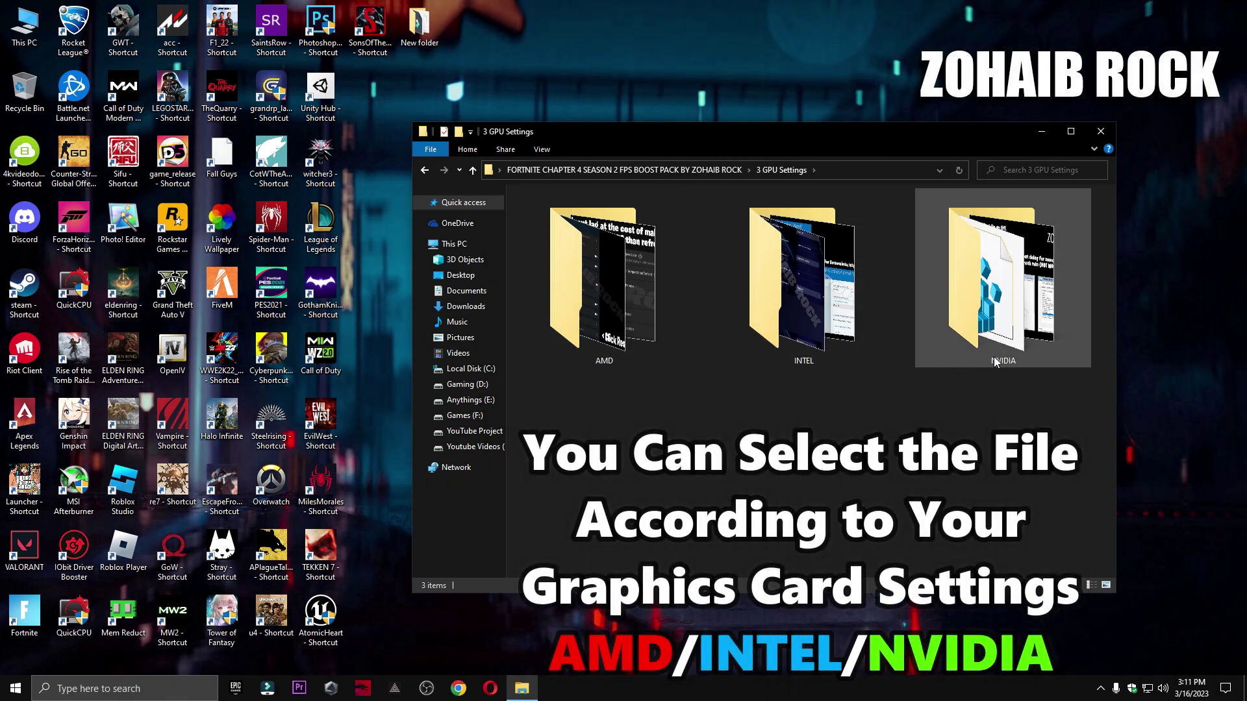
View the AMD advance and display setting pictures in the AMD folder, then close the viewer.
double_click(604, 337)
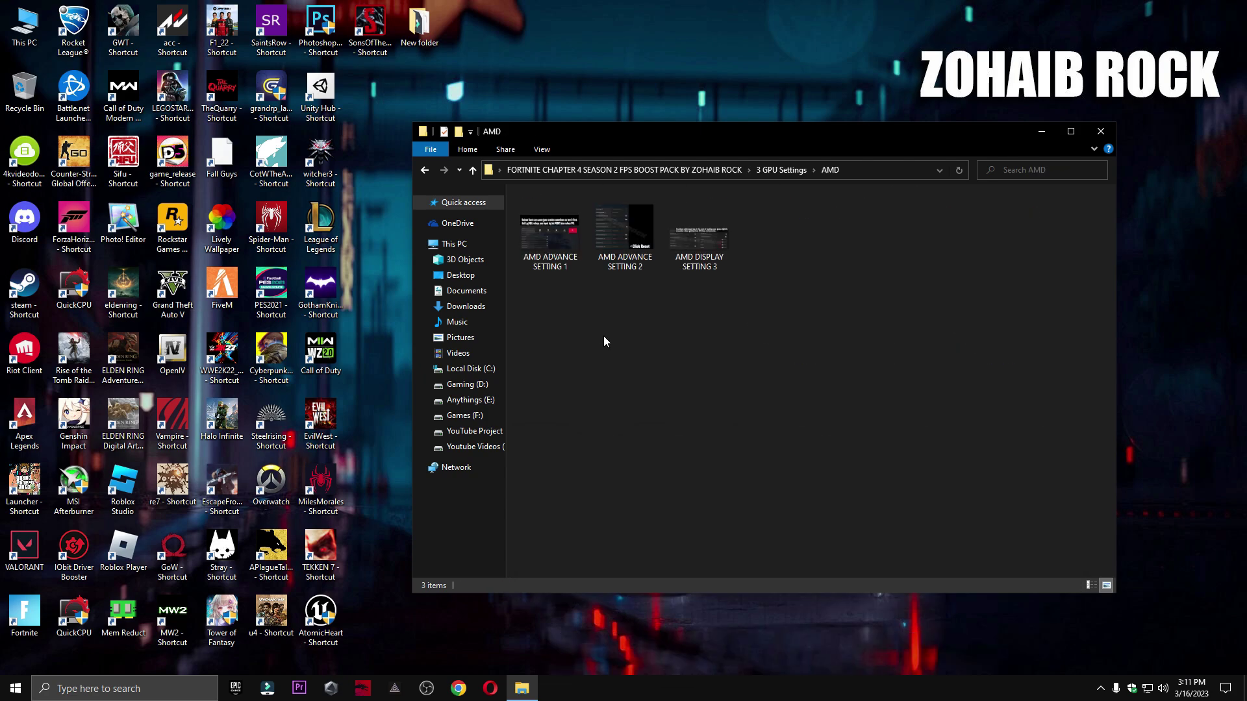
double_click(550, 246)
key("Right")
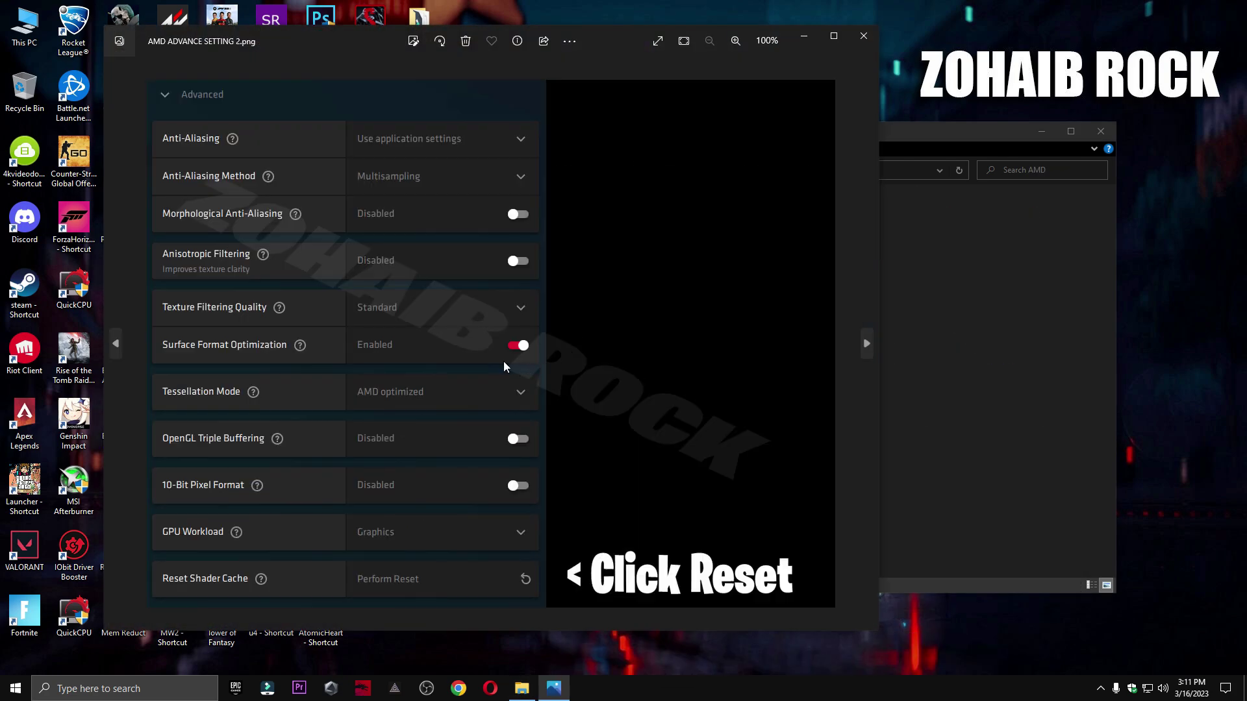
key("Right")
left_click(863, 36)
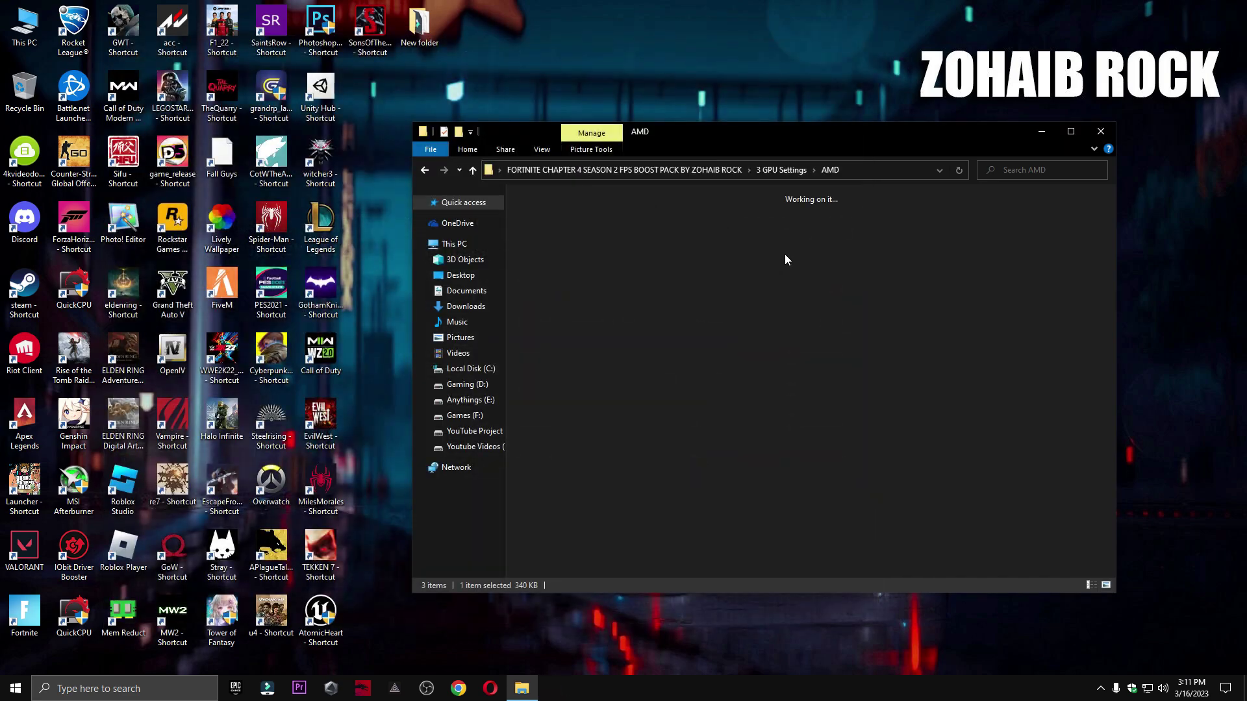
View the Intel HD Graphics Control Panel picture in the INTEL folder and close the viewer.
key("BackSpace")
double_click(785, 266)
double_click(551, 241)
key("Right")
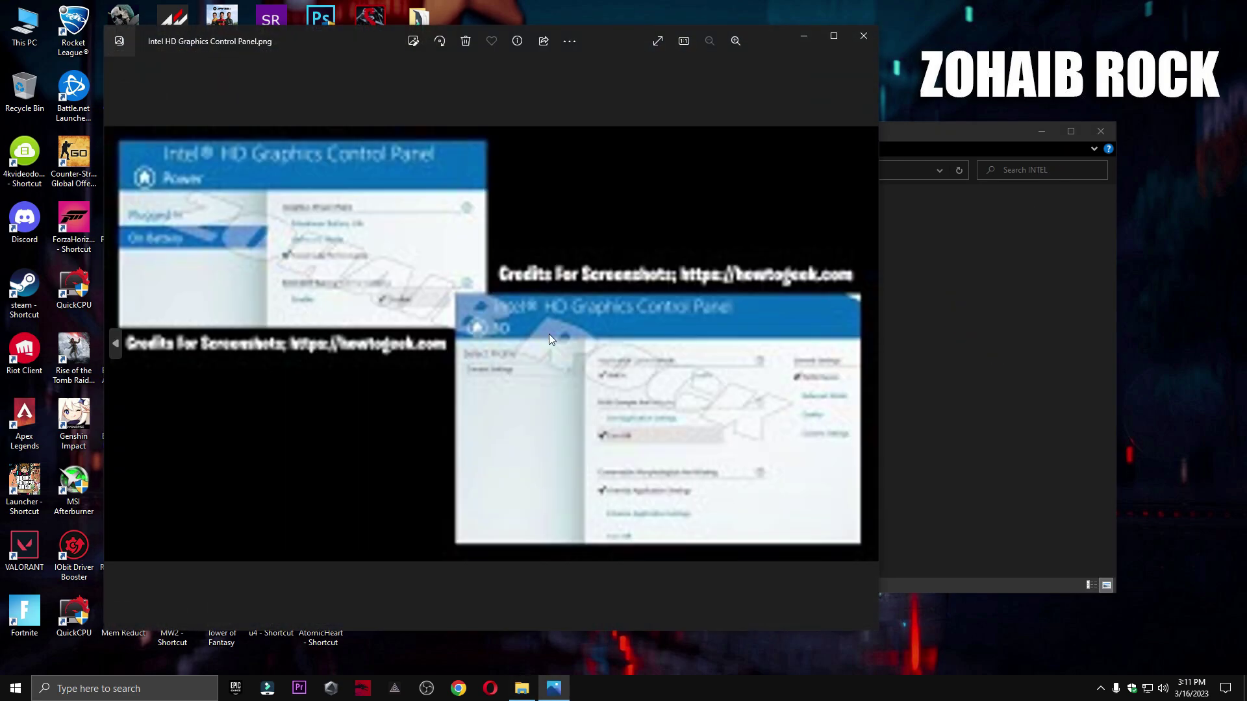
left_click(862, 36)
Open the NVIDIA Settings (Manage 3D Settings) picture from the NVIDIA folder to examine the recommended settings.
key("BackSpace")
double_click(934, 306)
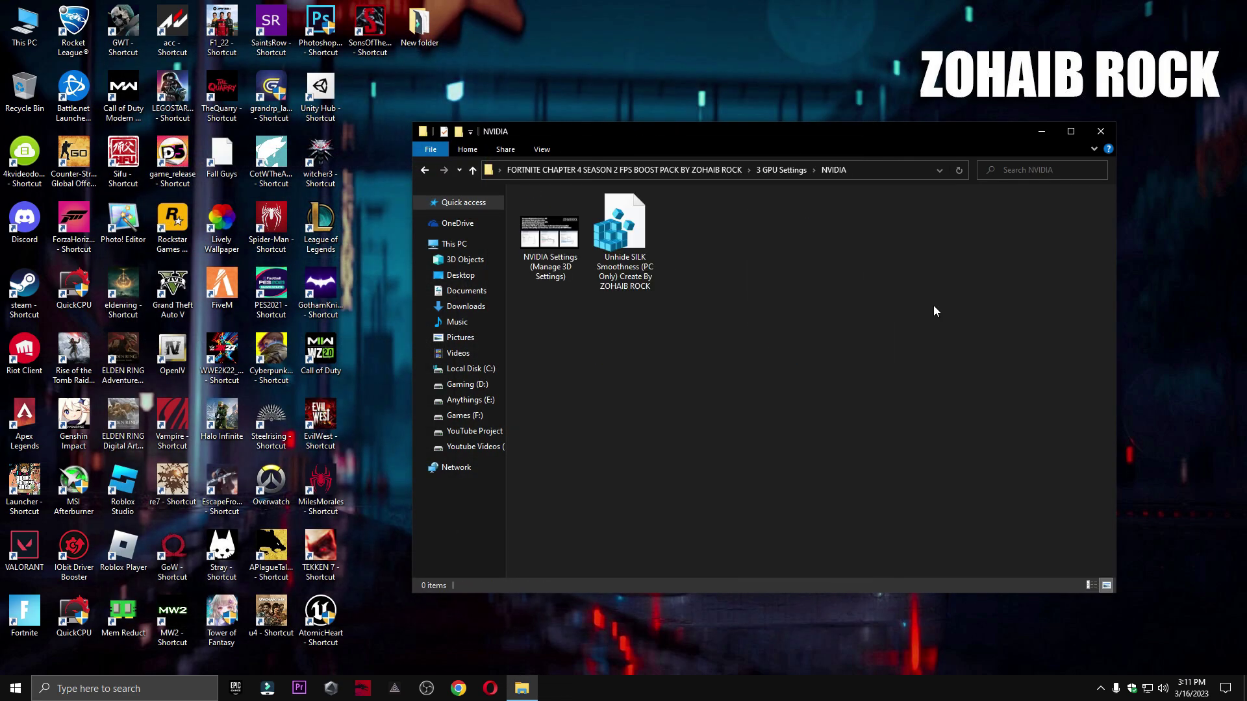
double_click(559, 260)
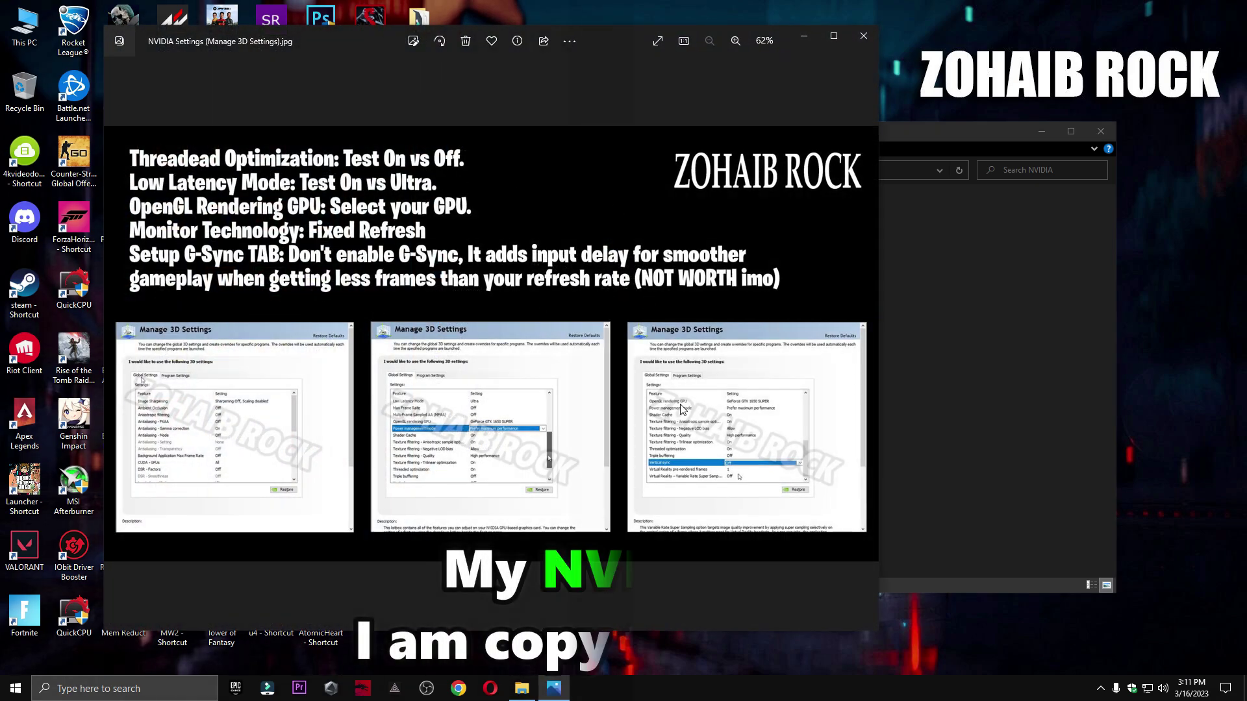
Open the Manage 3D Settings page in NVIDIA Control Panel and close the reference picture.
right_click(1130, 272)
left_click(1151, 387)
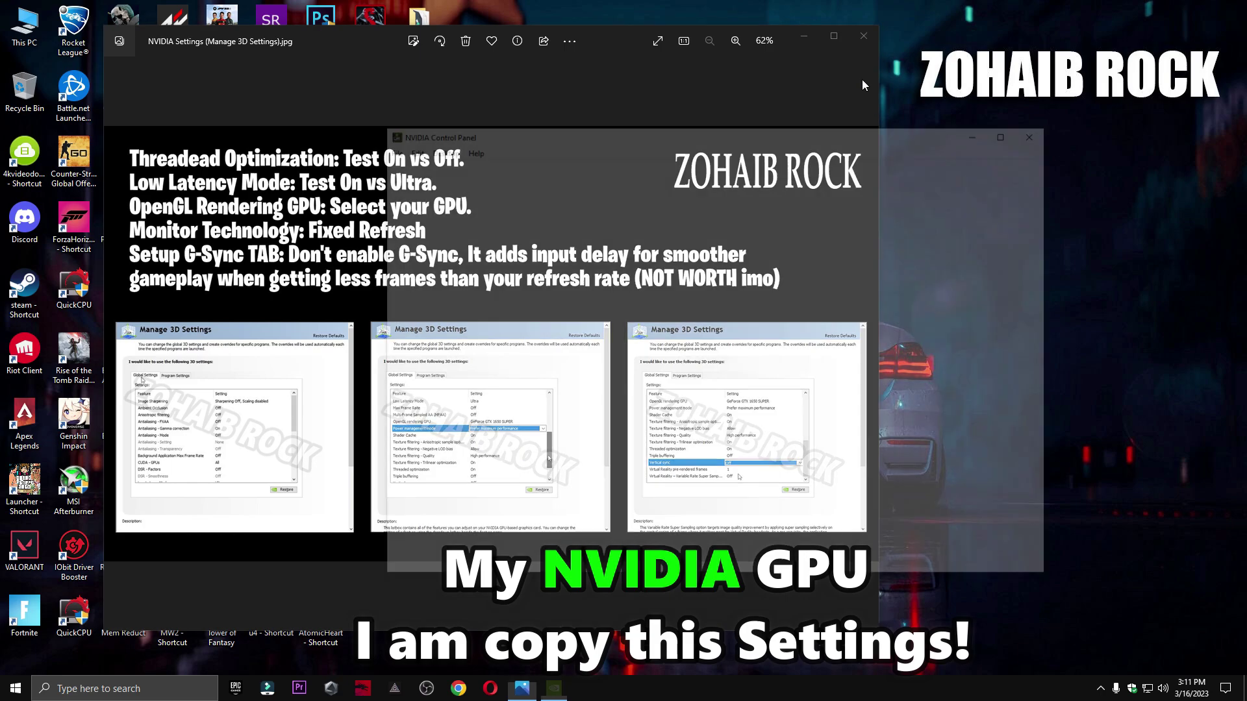
left_click(863, 36)
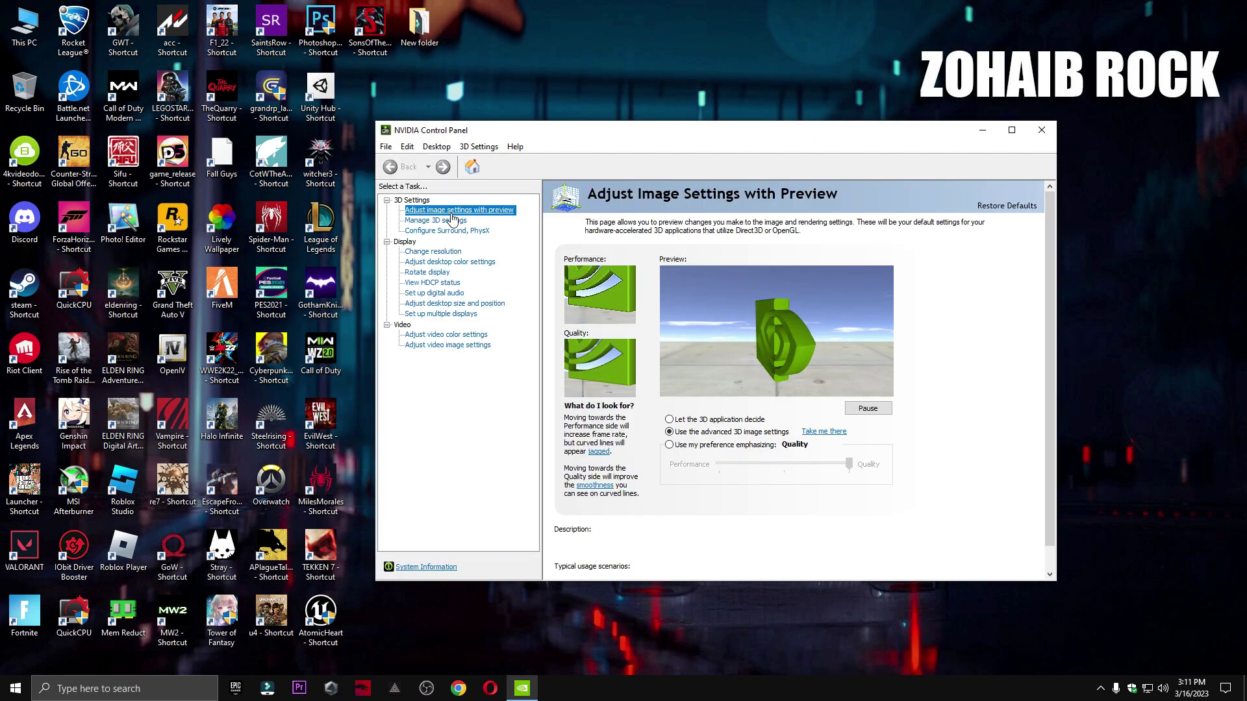
mouse_move(740, 440)
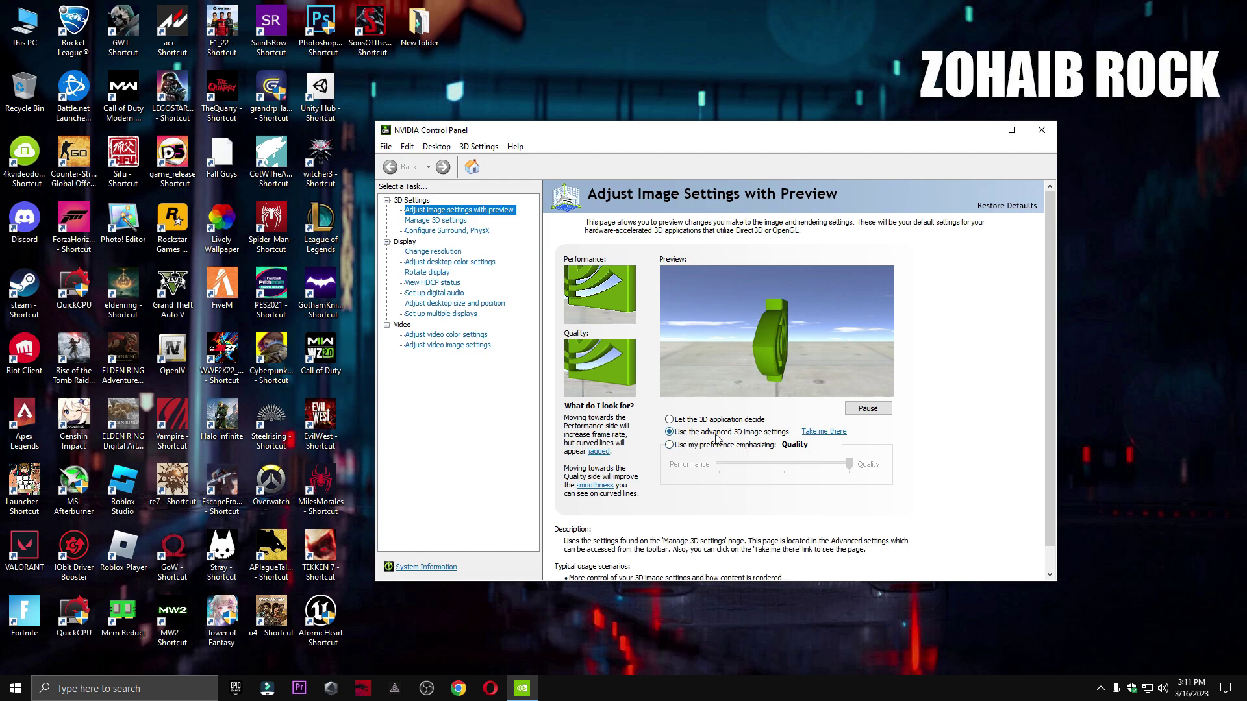
left_click(455, 222)
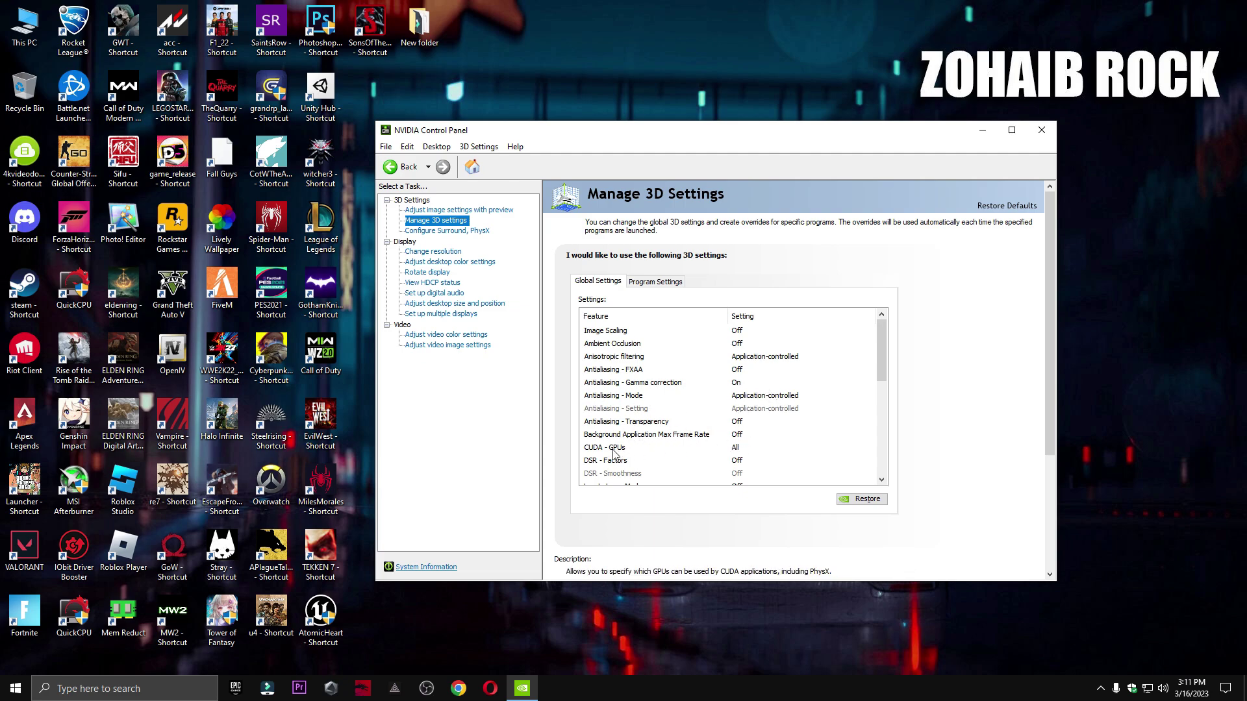
In the global 3D settings, set OpenGL rendering GPU to NVIDIA GeForce RTX 3070 and Power management mode to Normal.
left_click_drag(884, 378, 895, 408)
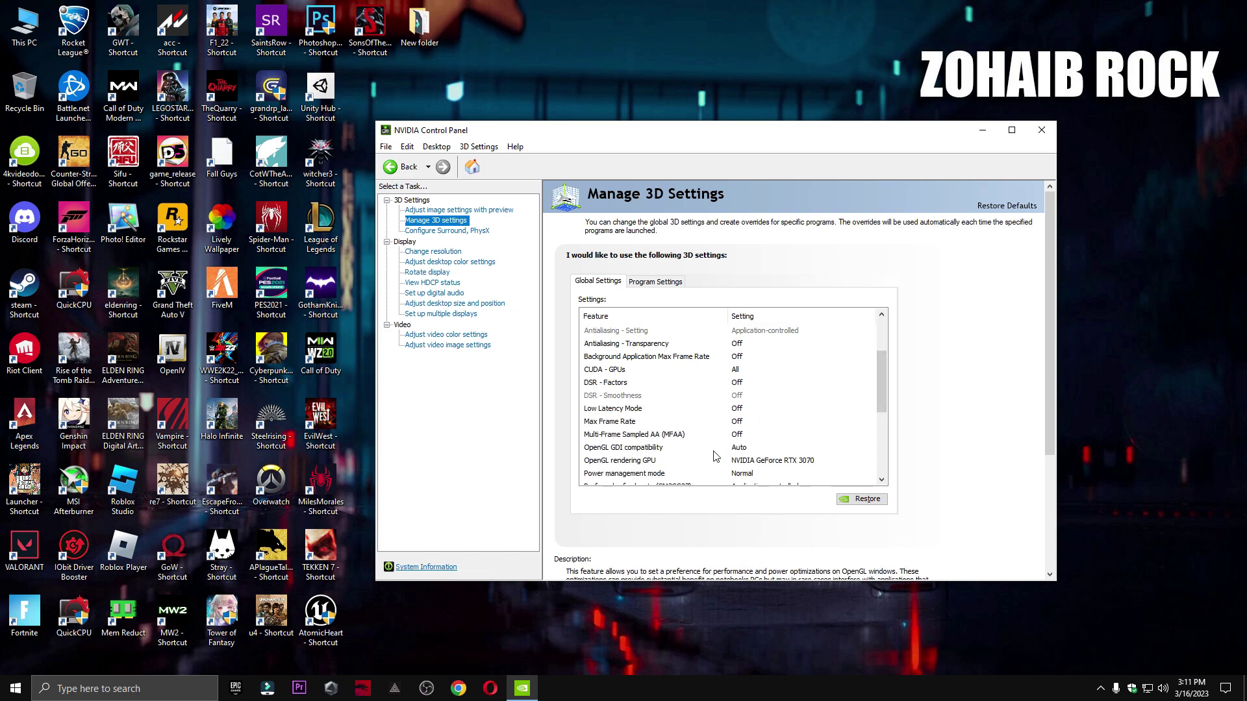
left_click(626, 462)
left_click(762, 463)
left_click(765, 486)
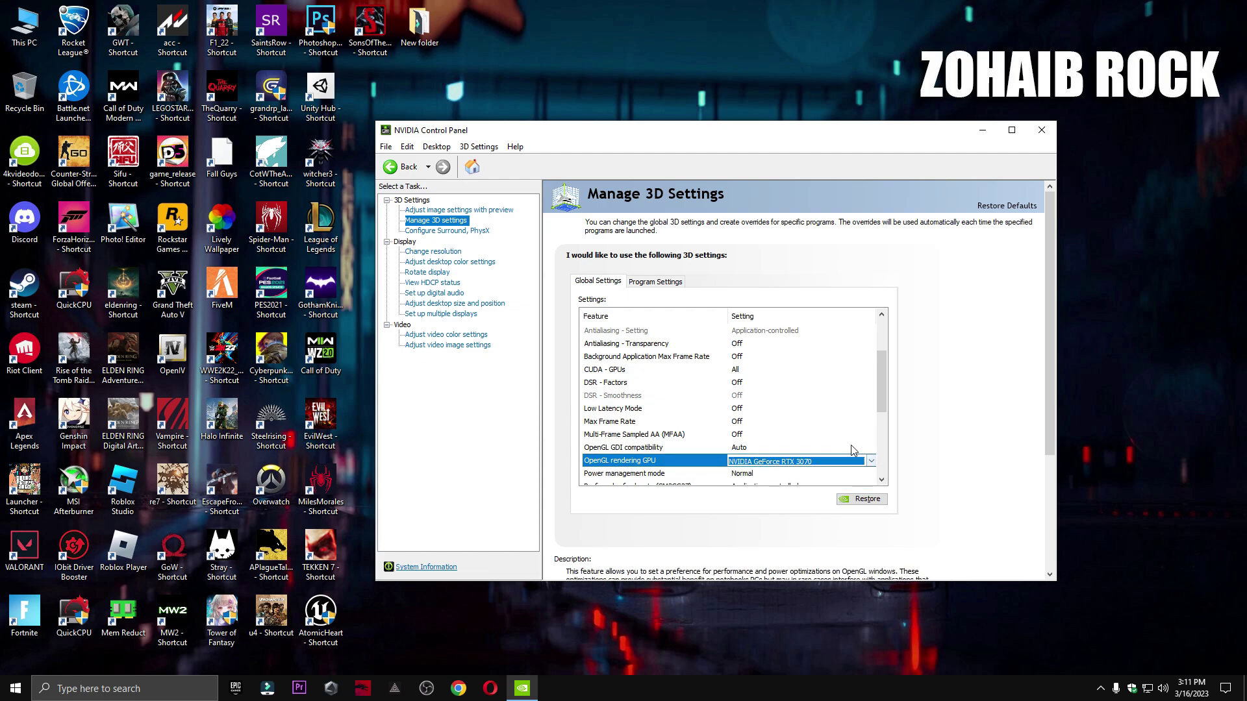
scroll(662, 383, "down", 3)
left_click(643, 385)
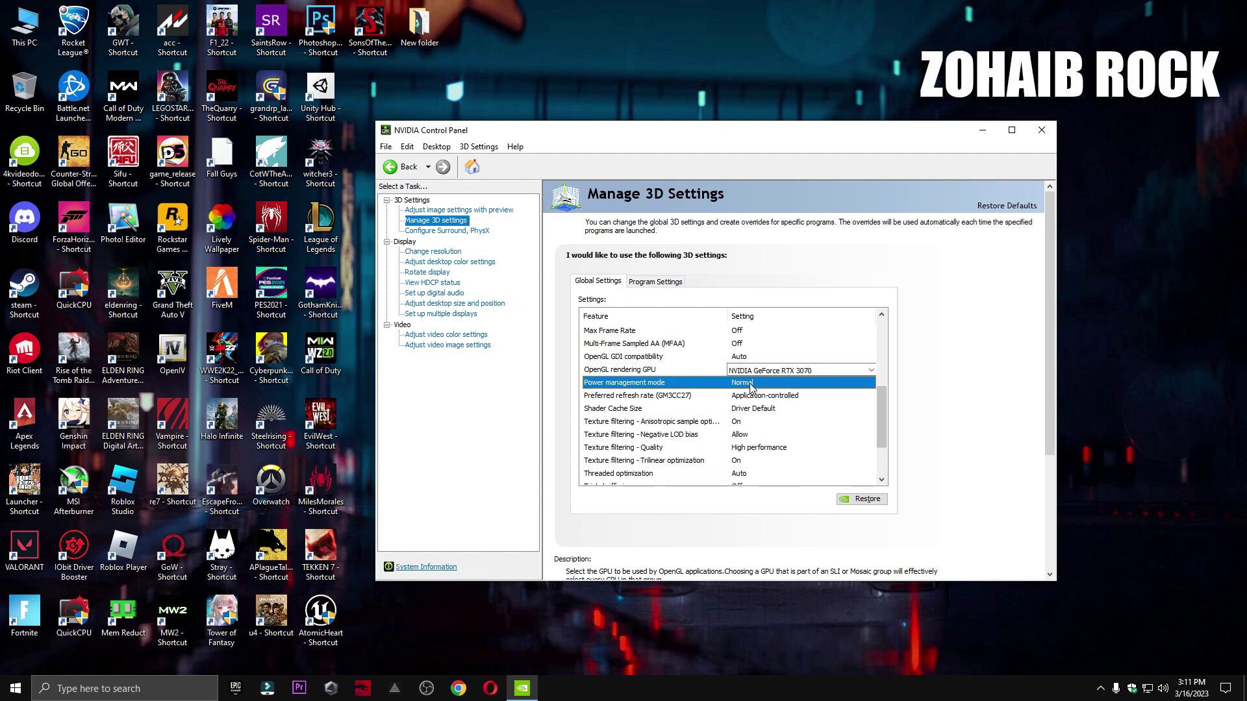
left_click(765, 382)
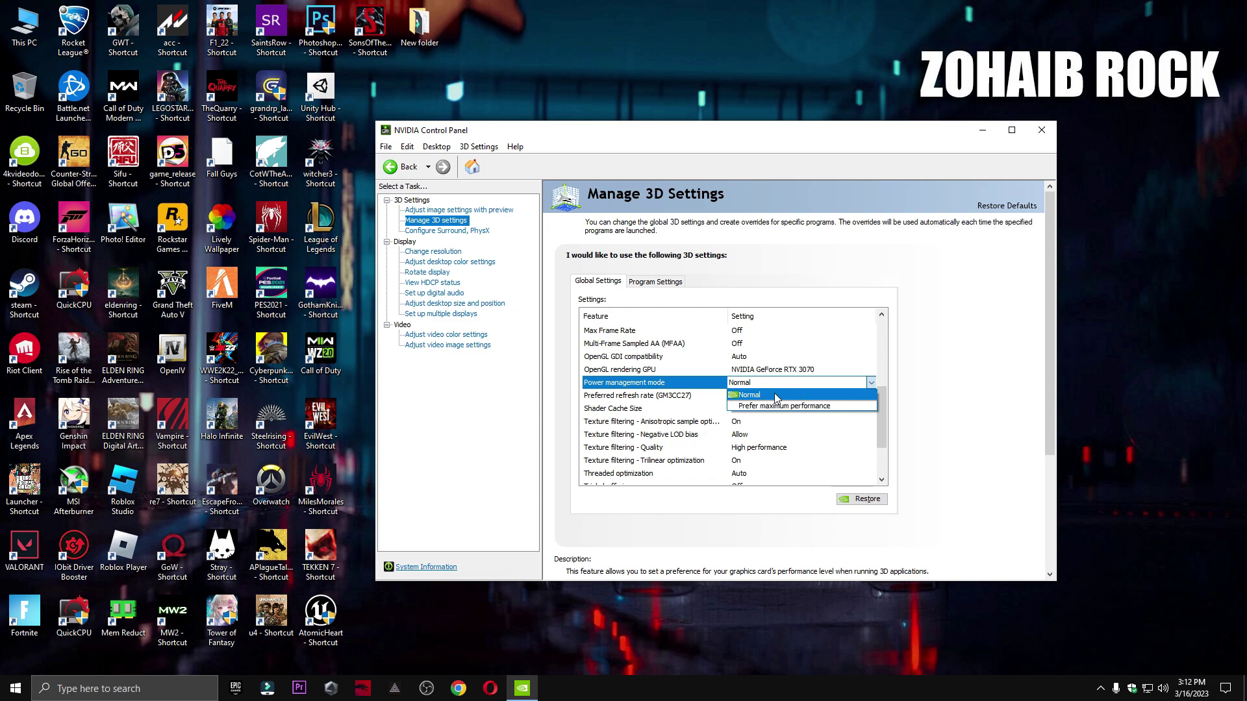
left_click(776, 397)
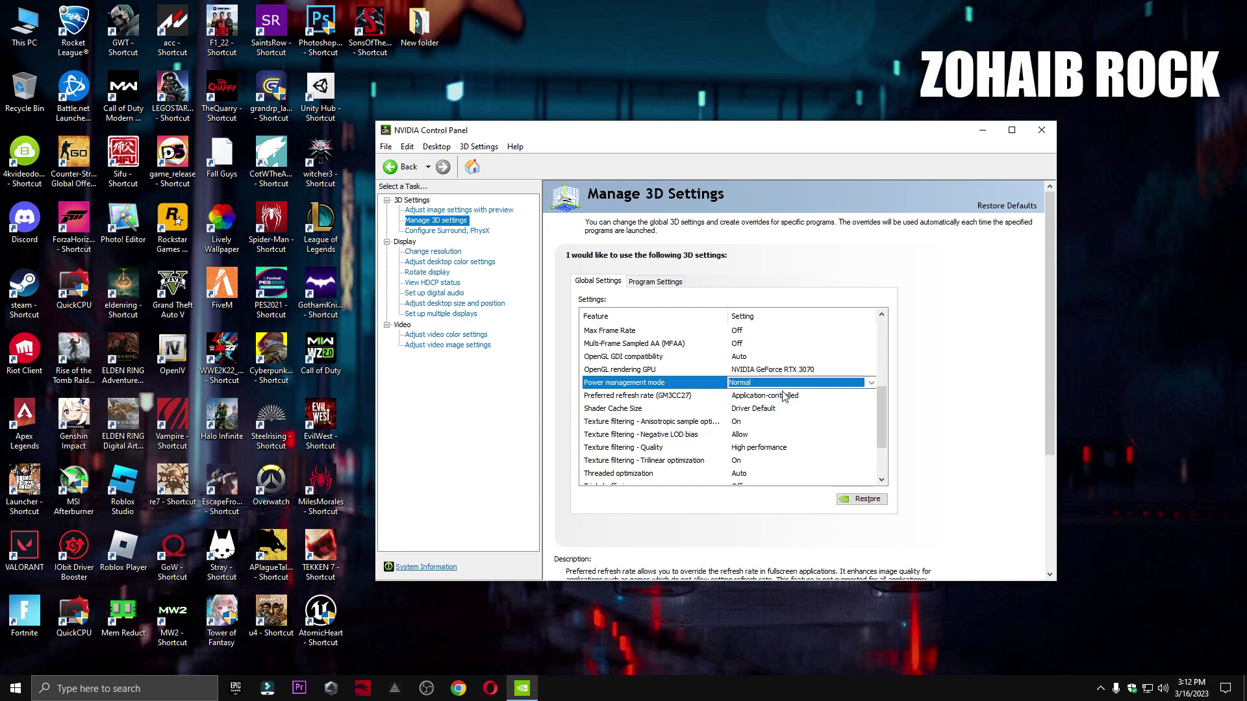
Set Texture filtering - Quality to High performance and Vertical sync to Off in the global 3D settings.
left_click(633, 448)
left_click(779, 448)
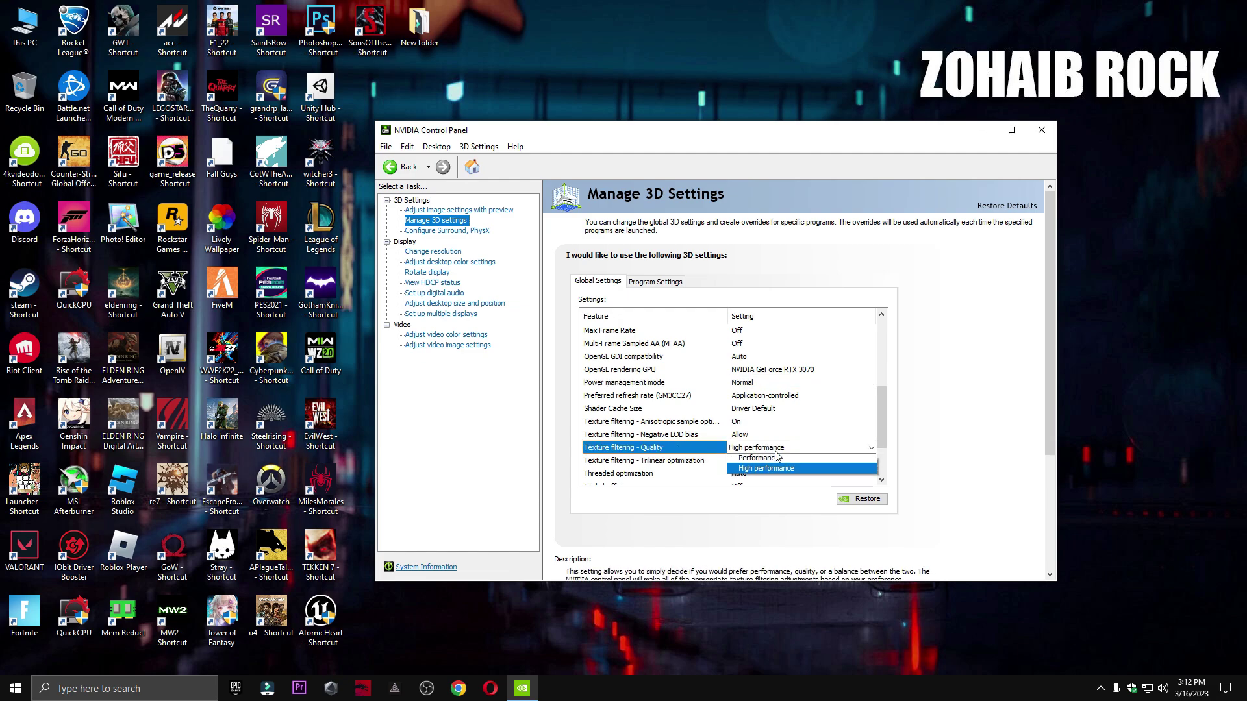
left_click(761, 495)
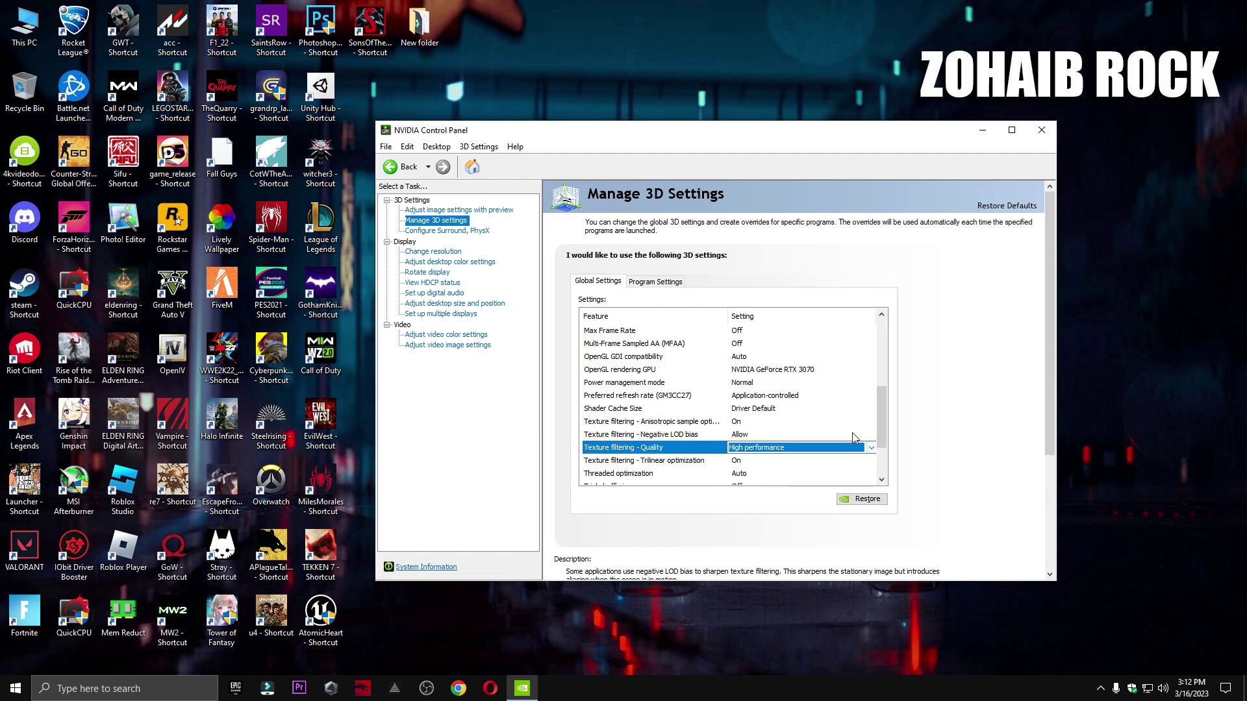
scroll(882, 434, "down", 2)
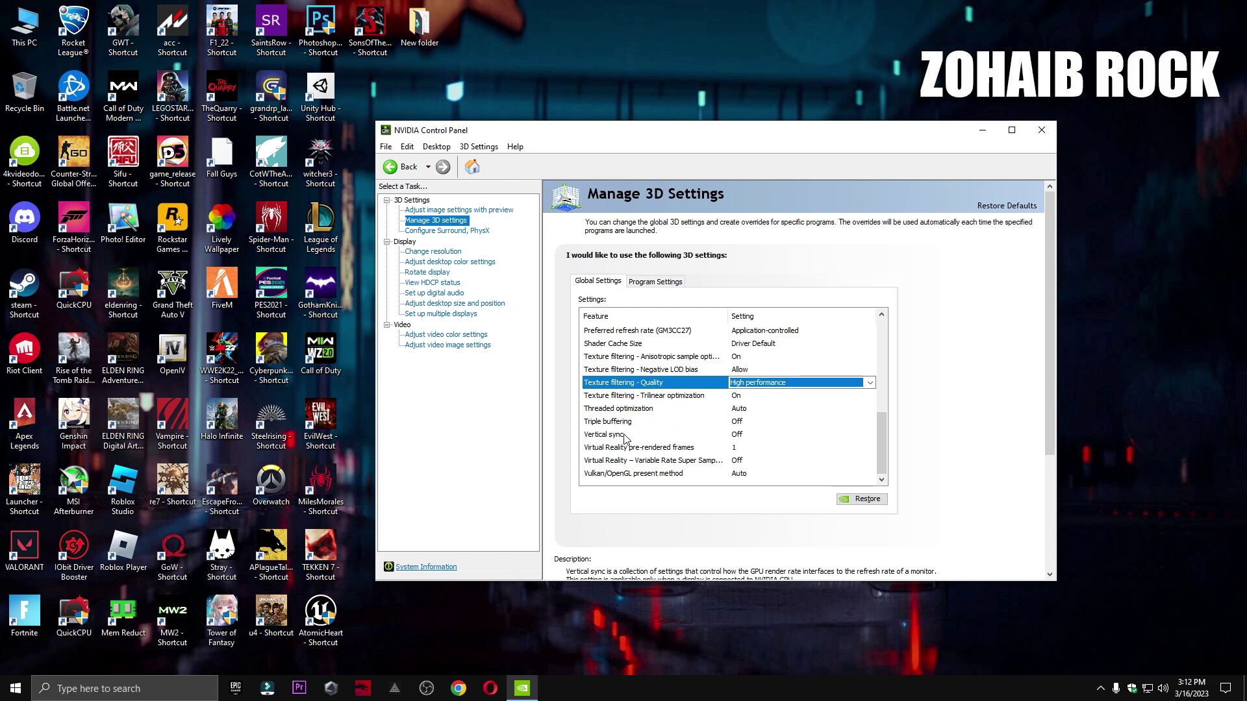
left_click(614, 435)
left_click(748, 436)
left_click(759, 460)
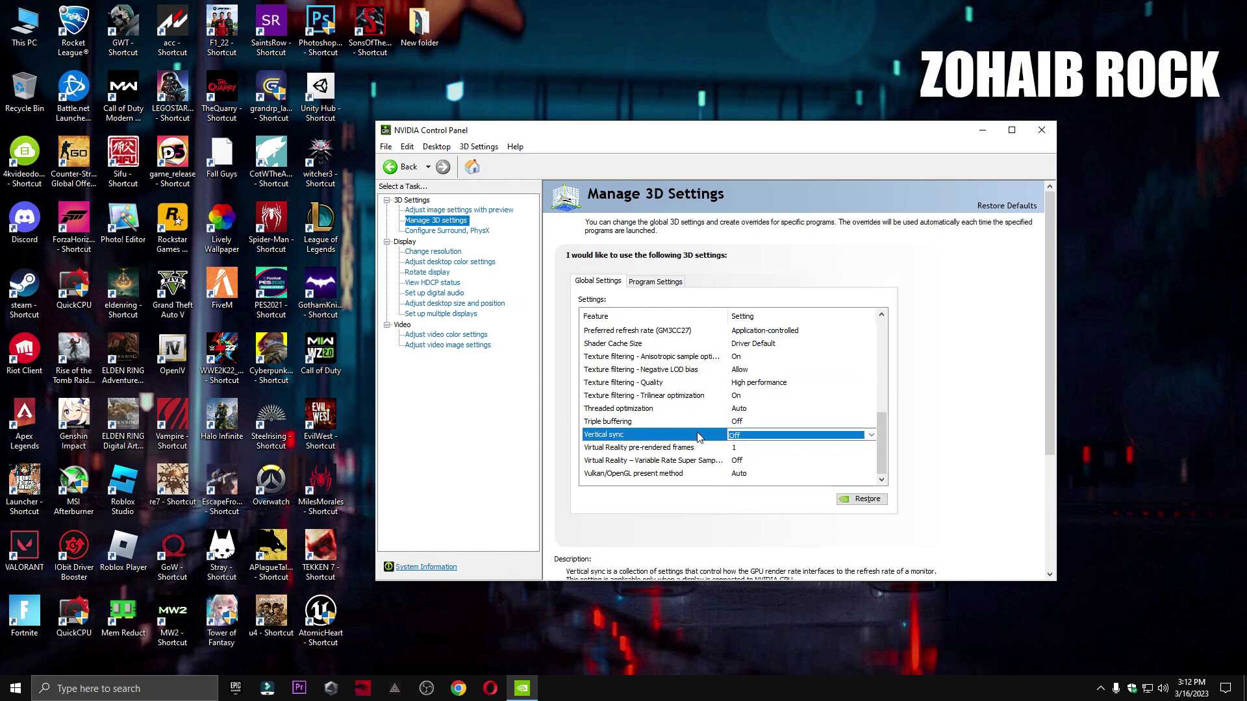
Set the PhysX processor to NVIDIA GeForce RTX 3070 in Configure Surround, PhysX.
left_click(468, 231)
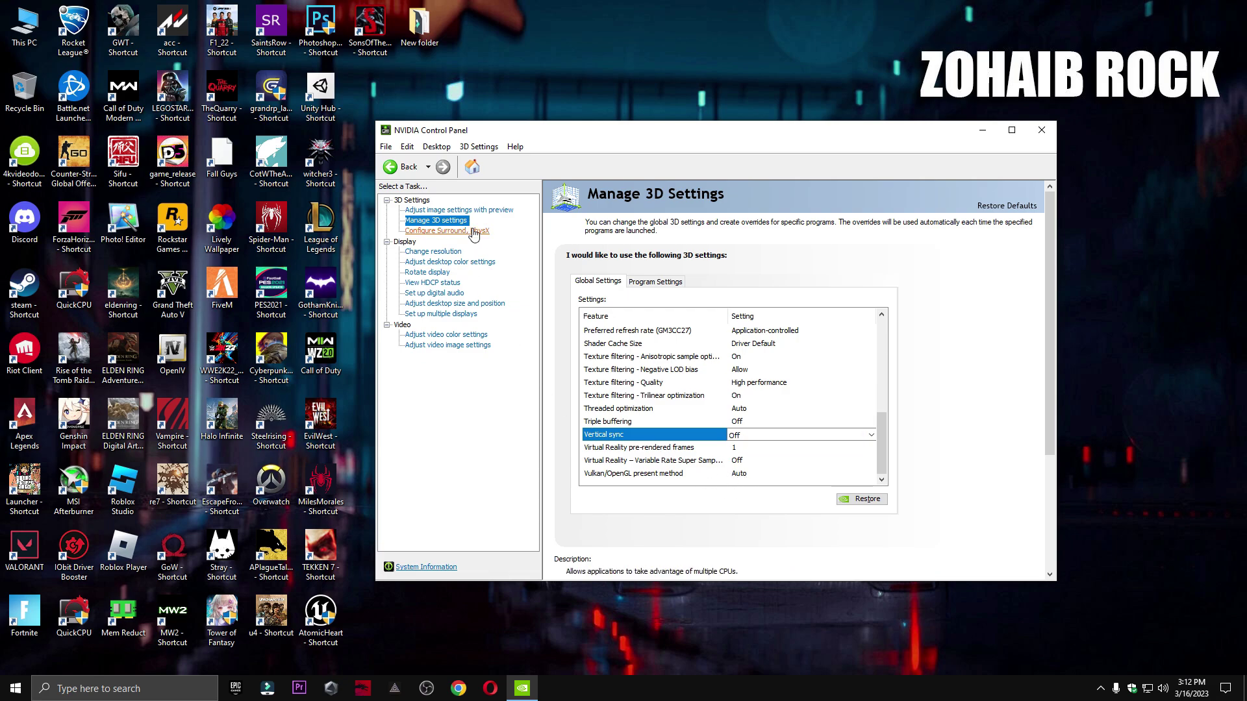
left_click(844, 303)
left_click(841, 327)
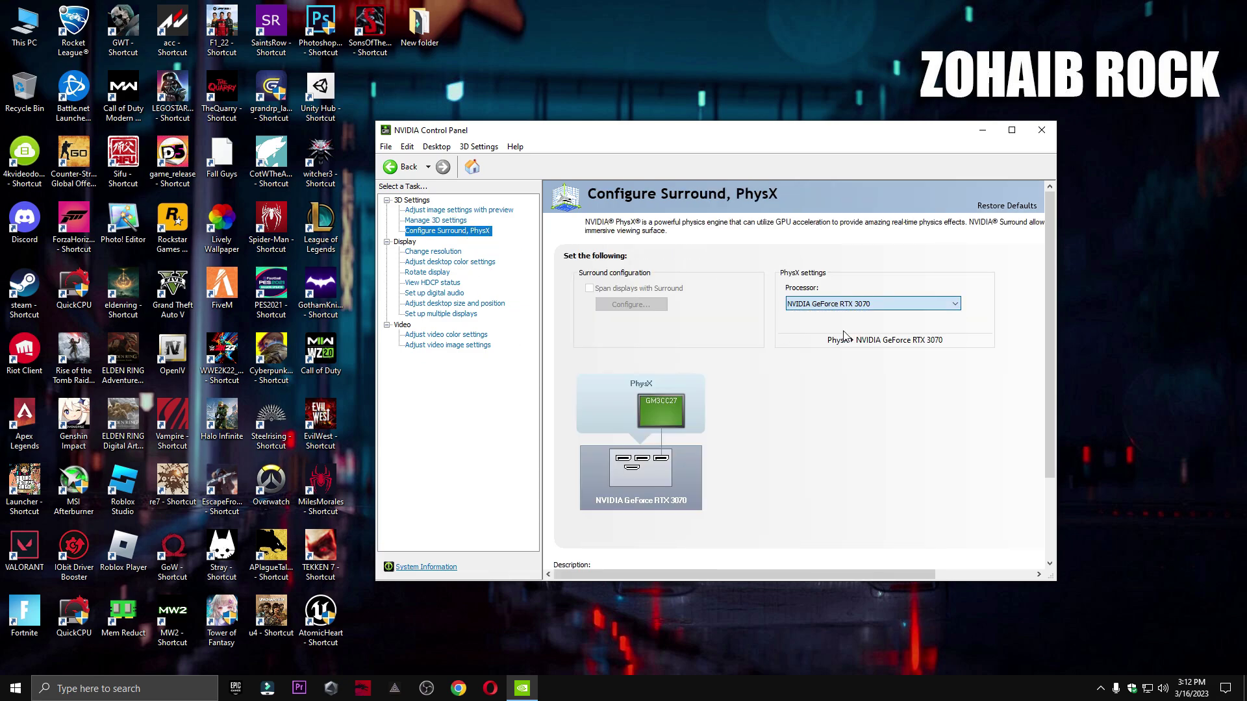
Apply the display settings with resolution 1920 × 1080, 165Hz refresh rate and NVIDIA color settings.
left_click(445, 255)
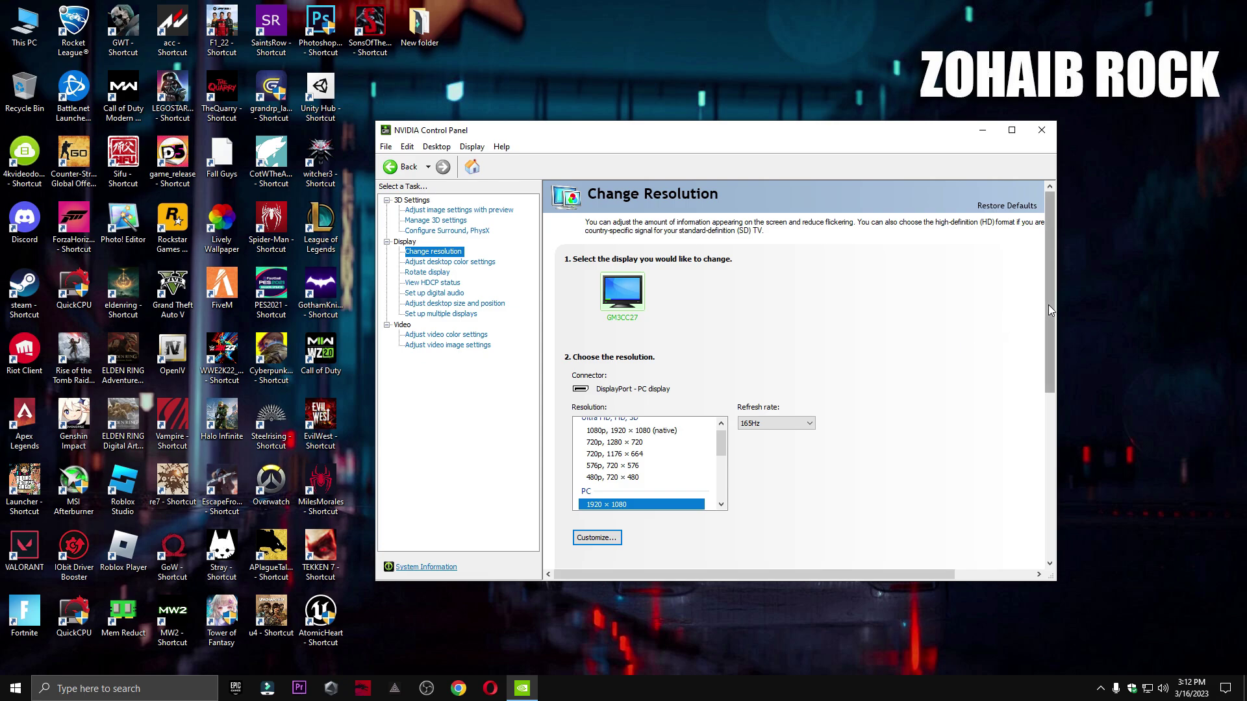
left_click_drag(1048, 306, 1066, 376)
left_click_drag(723, 302, 621, 331)
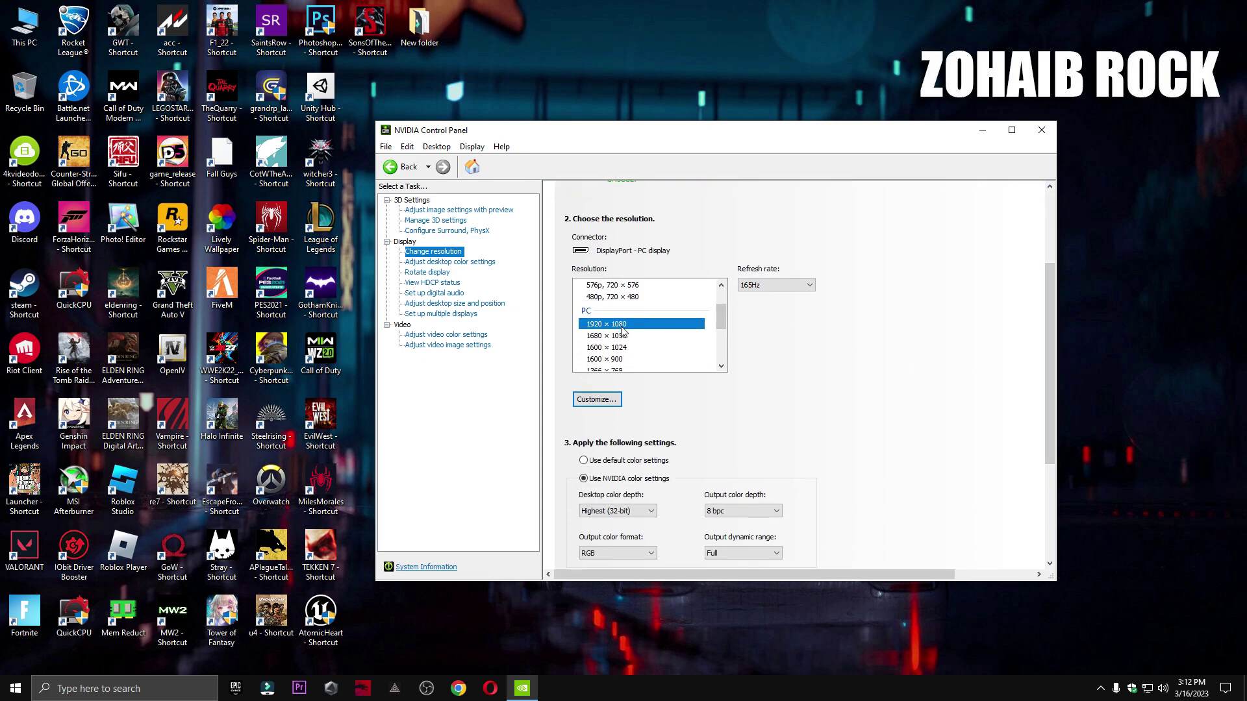
left_click(780, 289)
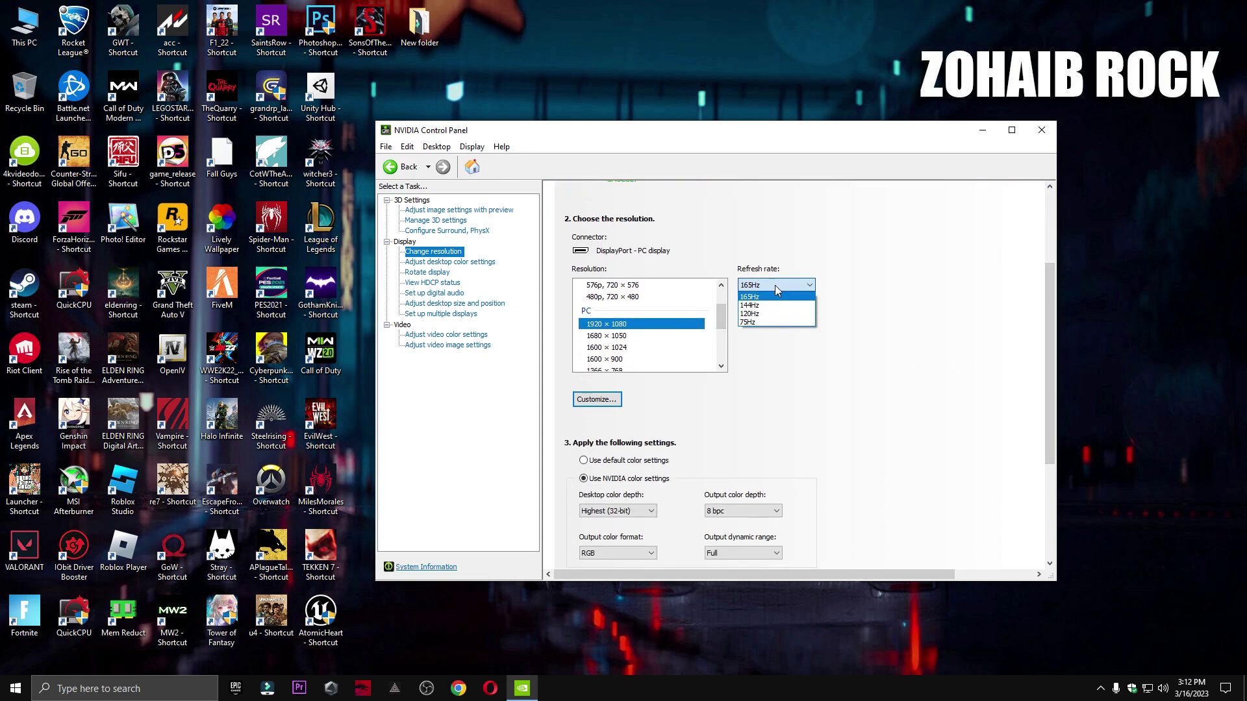
left_click(773, 322)
left_click_drag(1049, 305, 1066, 364)
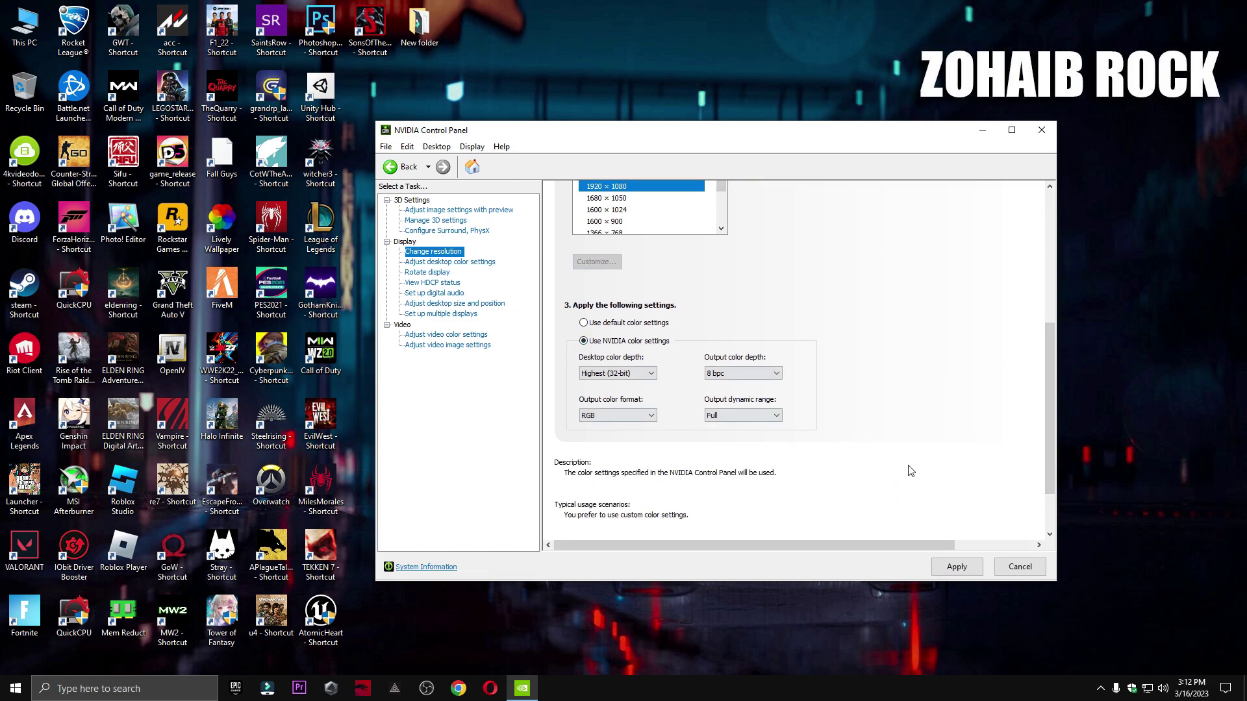
left_click(957, 567)
left_click(774, 380)
Examine the desktop color, rotation, HDCP, digital audio, desktop scaling, multiple display and video settings pages in NVIDIA Control Panel.
left_click(448, 264)
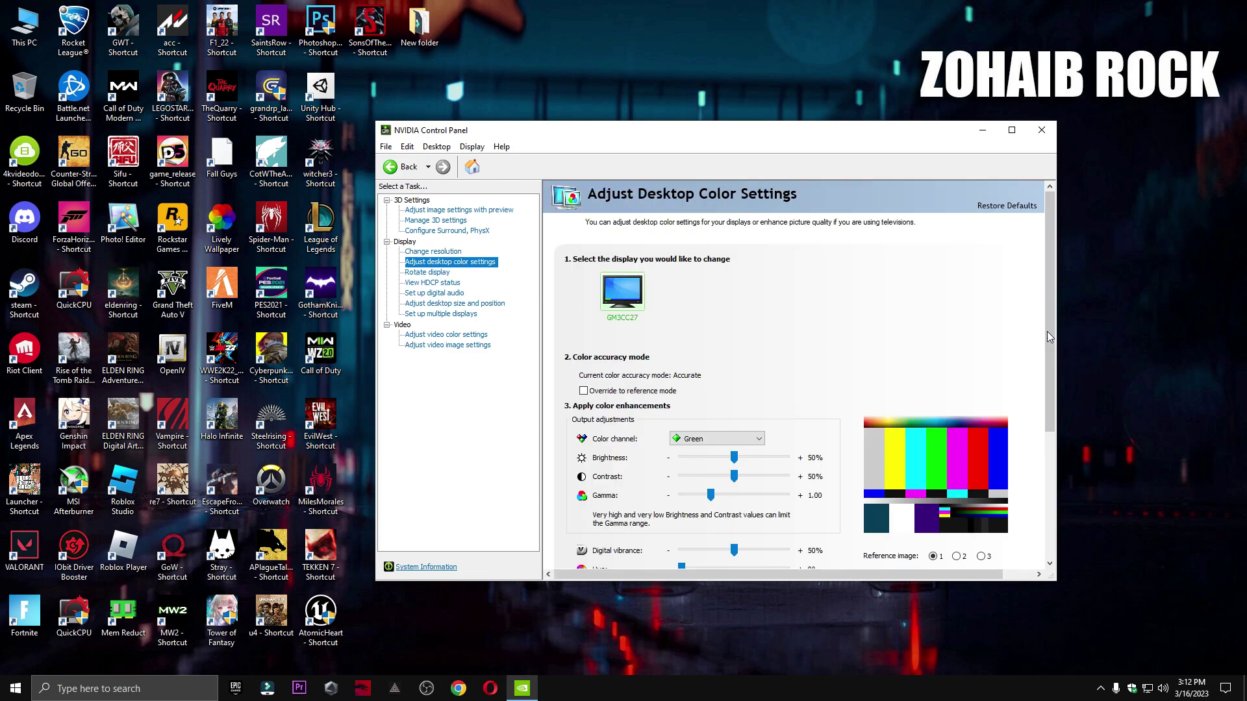
scroll(1050, 336, "down", 3)
left_click(428, 272)
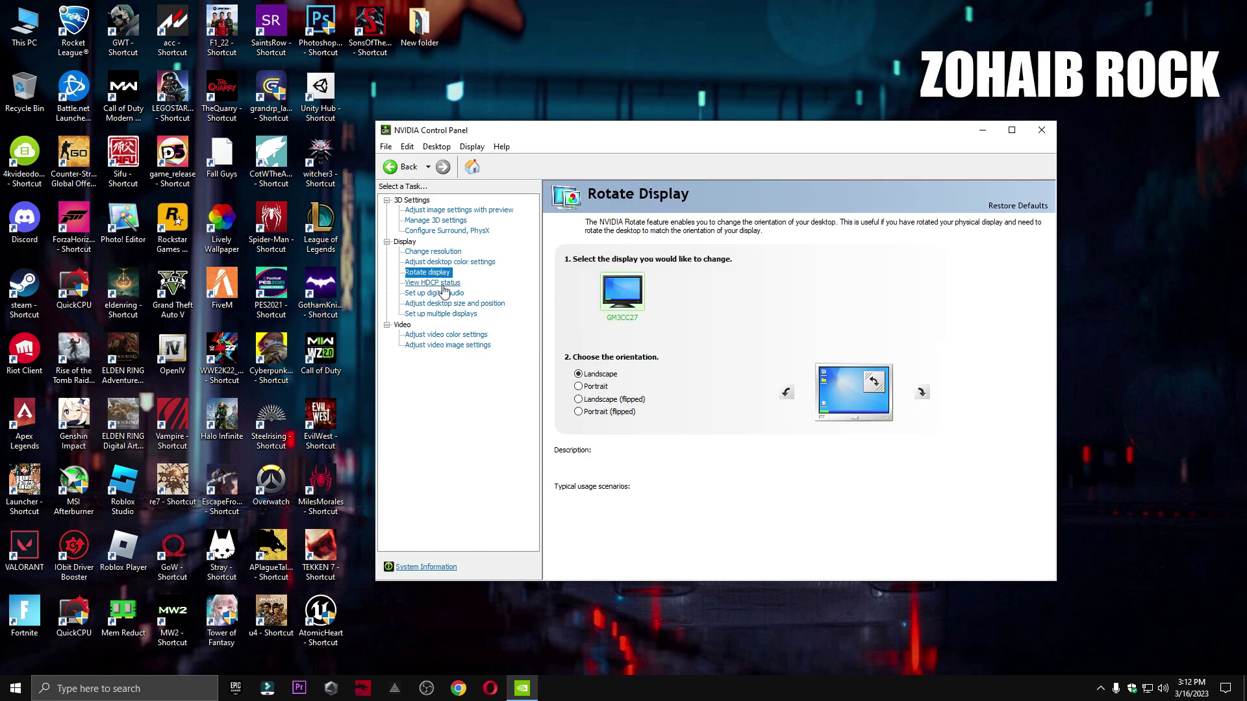
left_click(432, 283)
left_click(442, 293)
left_click(454, 303)
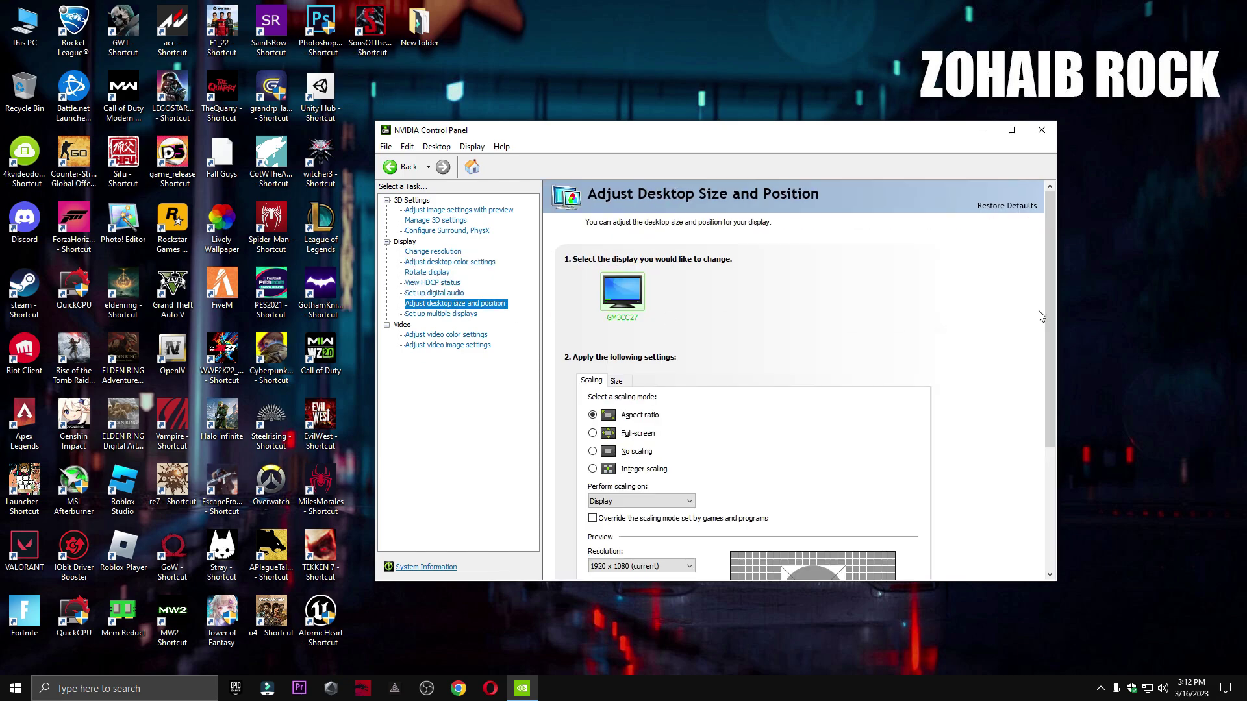
scroll(1041, 316, "down", 3)
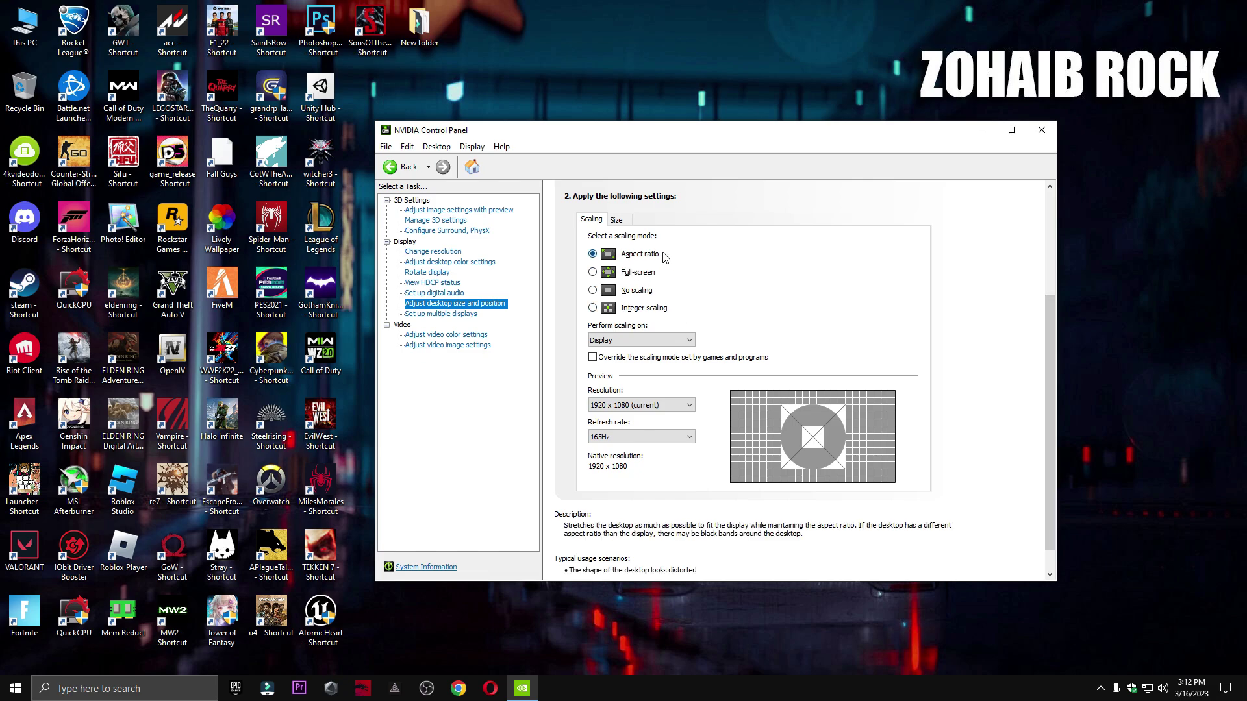
left_click(441, 315)
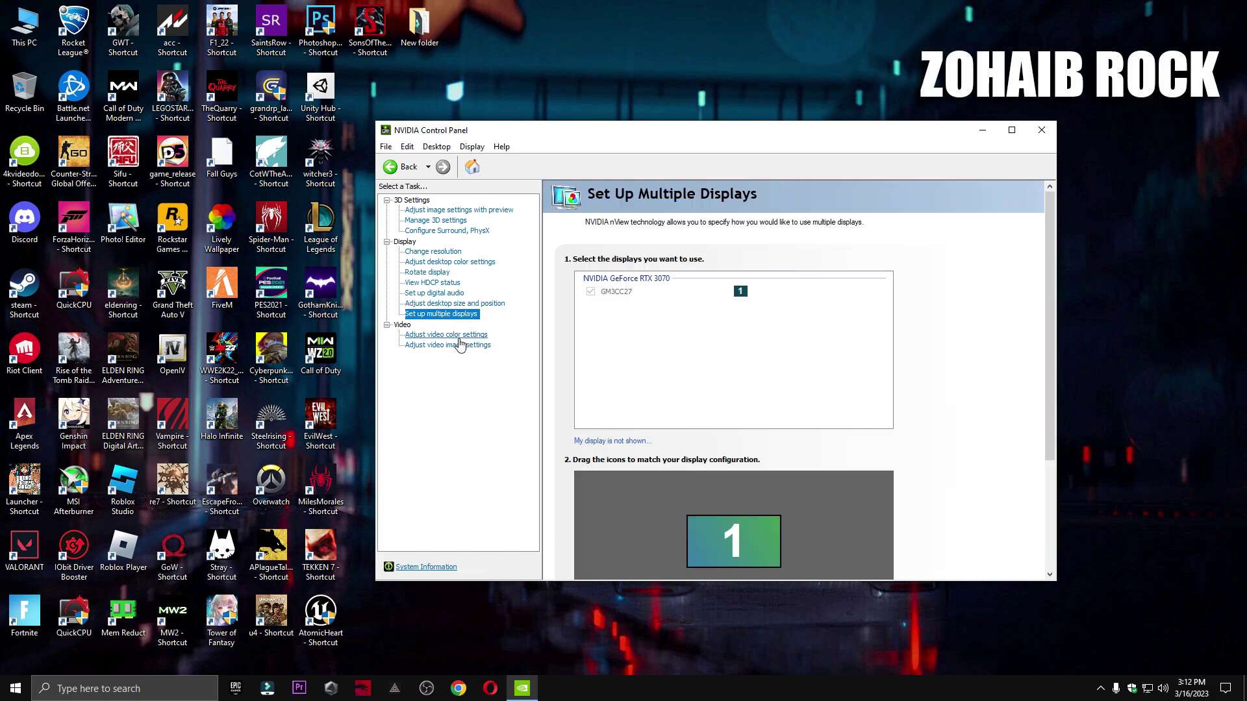
left_click(446, 334)
scroll(1042, 330, "down", 1)
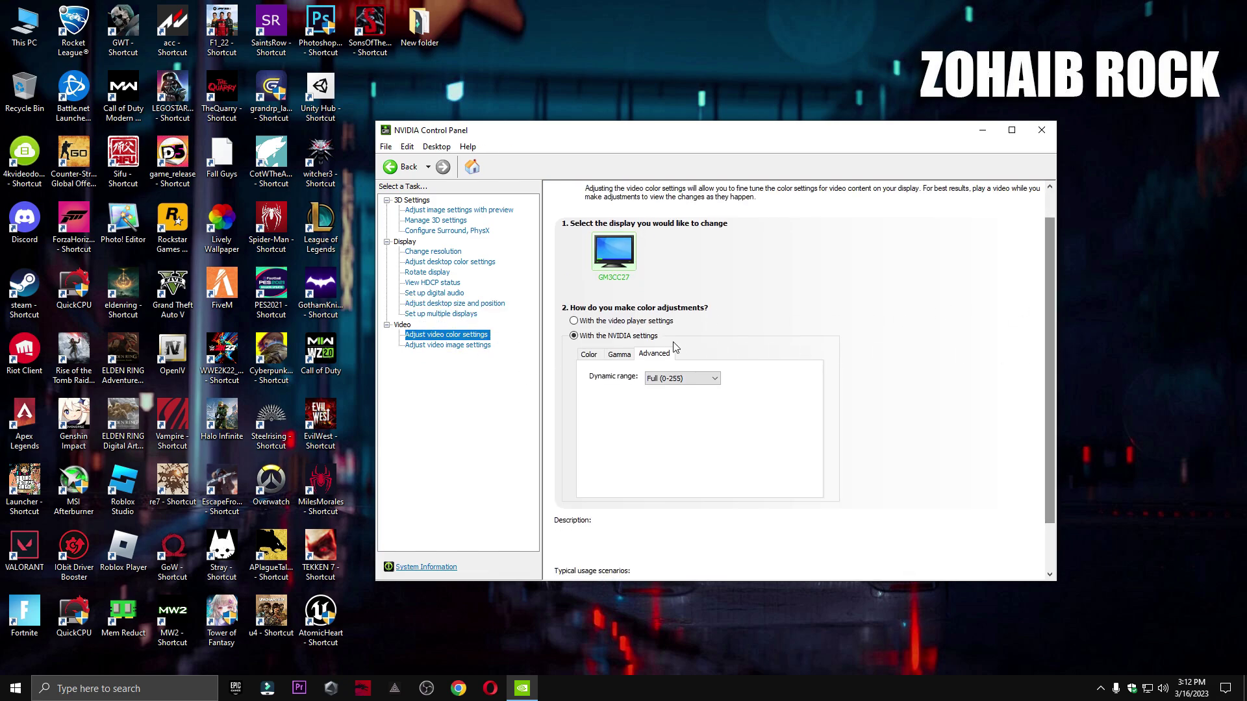
left_click(451, 345)
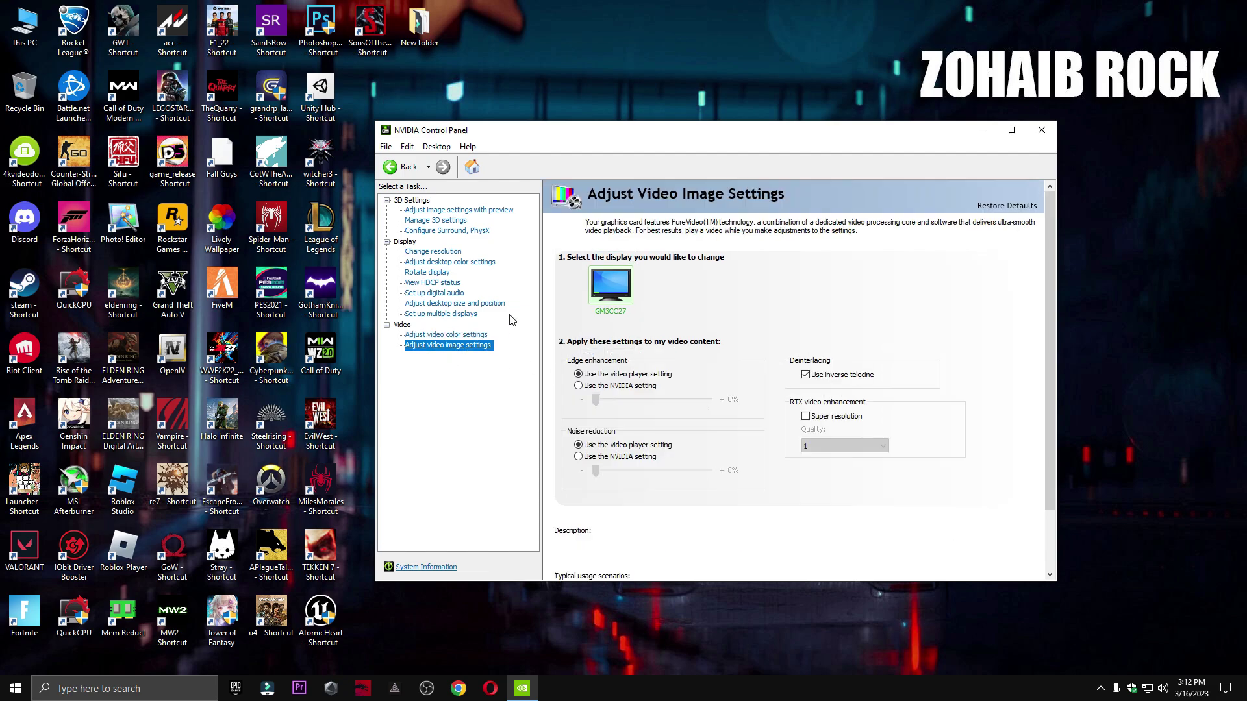
left_click(456, 210)
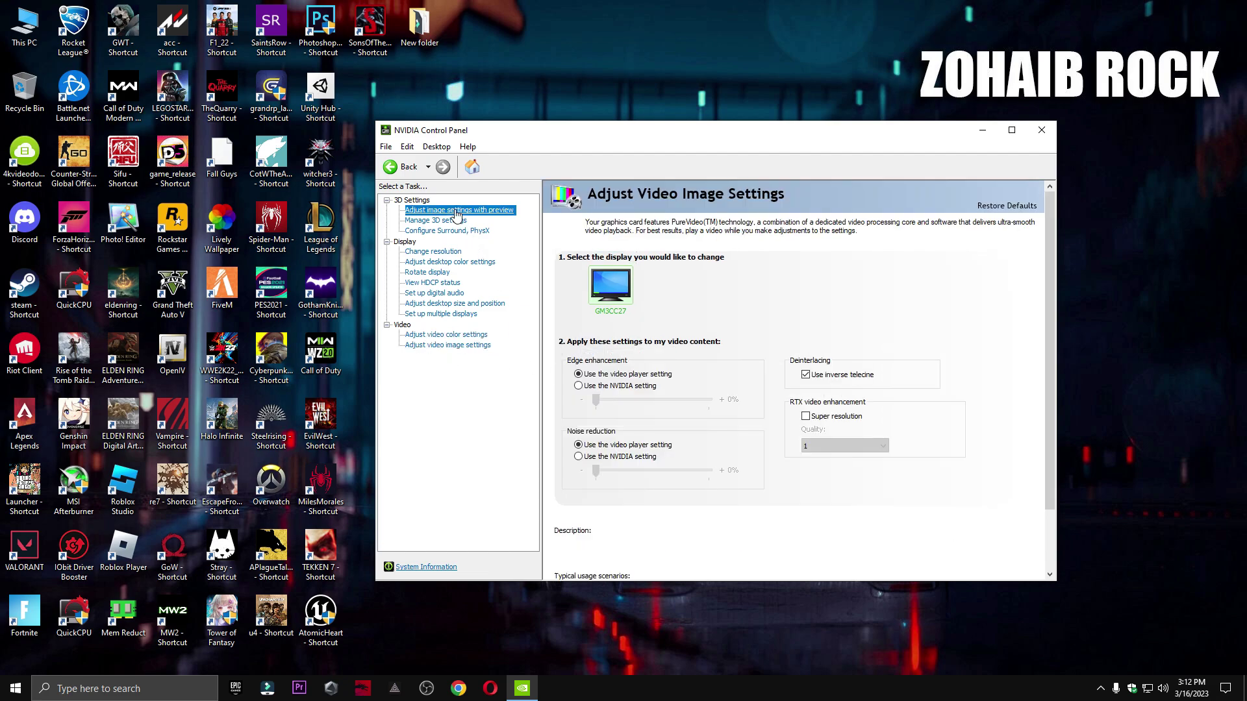
Close NVIDIA Control Panel and open the FPS boost pack's 4 Power Plan > Quick-CPU > 64bit folder.
left_click(1042, 130)
double_click(612, 154)
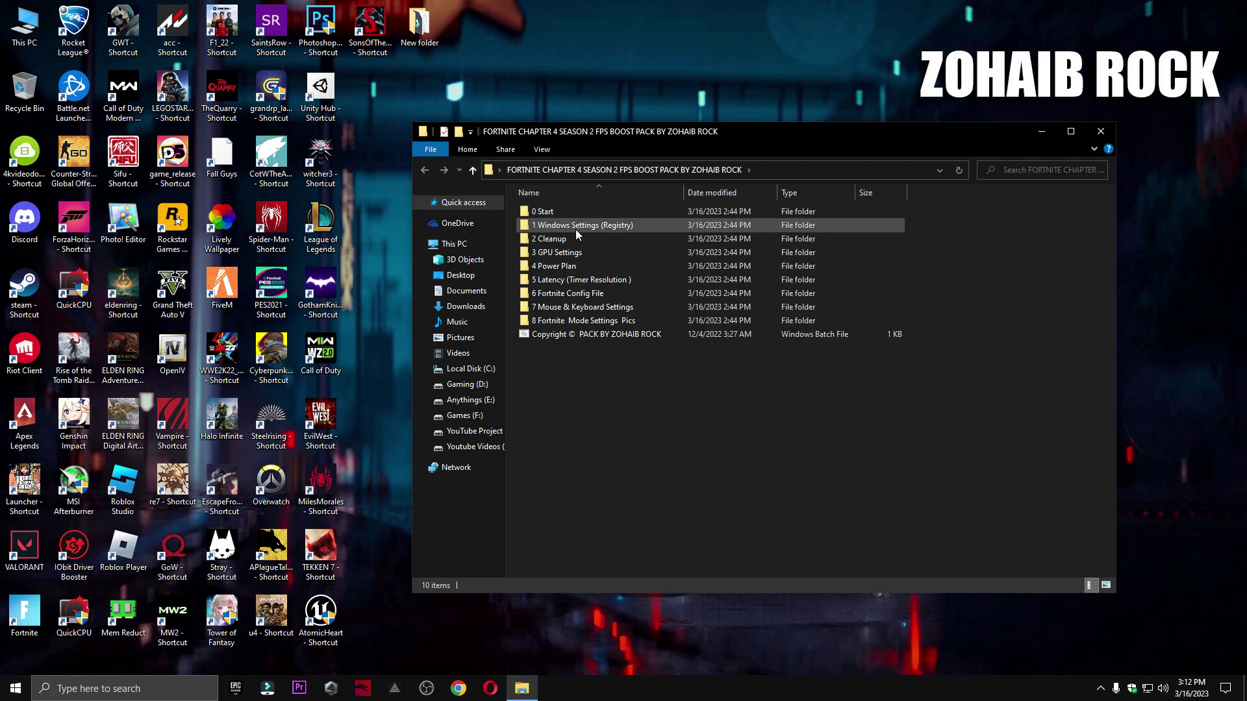
double_click(566, 267)
double_click(559, 211)
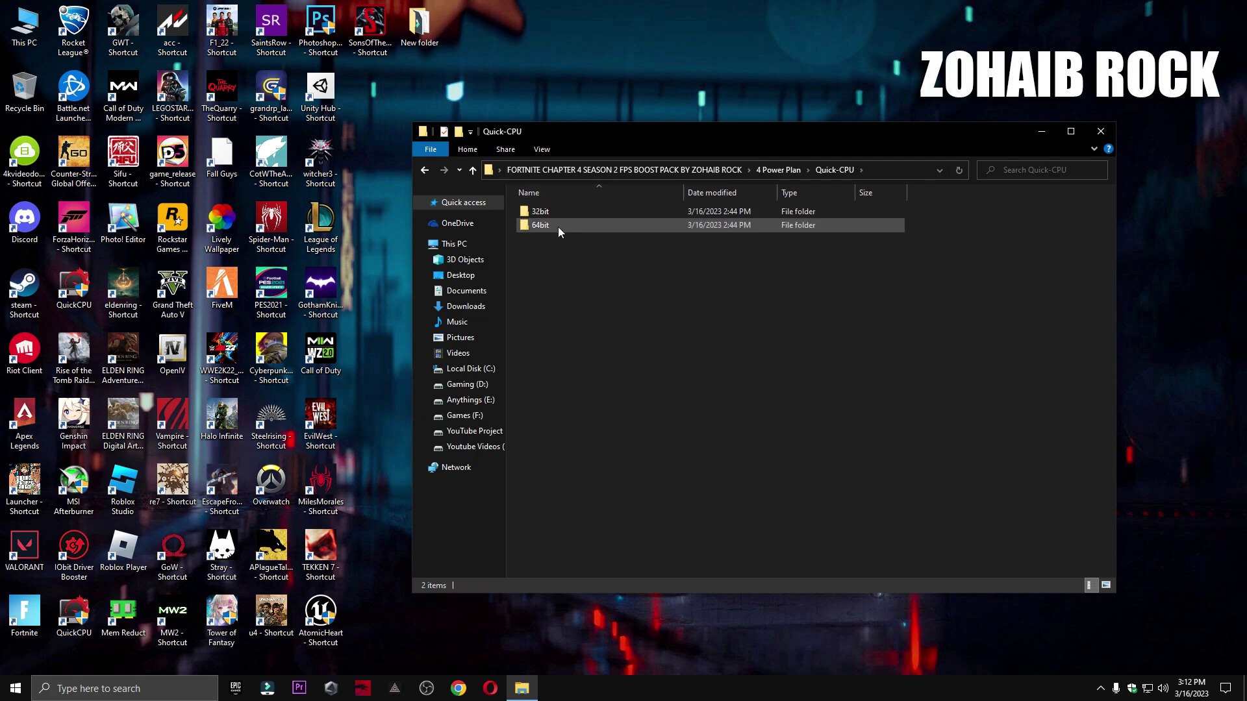
double_click(558, 227)
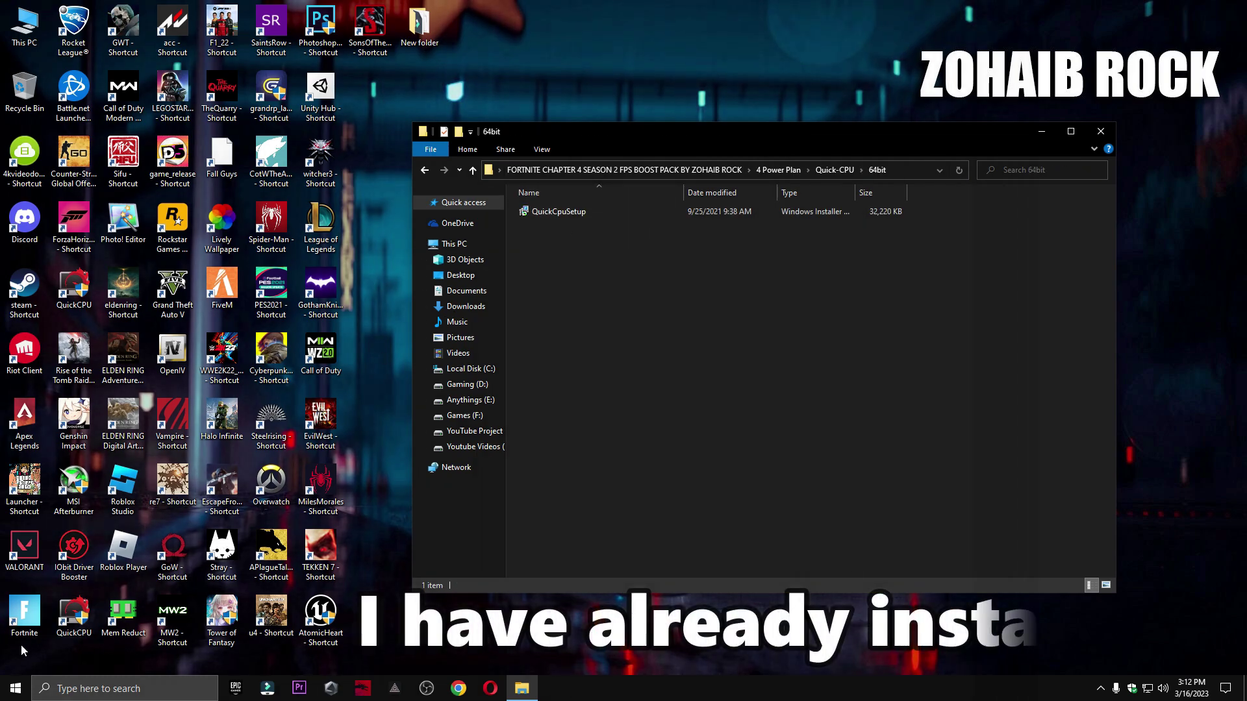
Launch the installed Quick CPU program, close the pack folder, and dismiss the update notice.
double_click(82, 617)
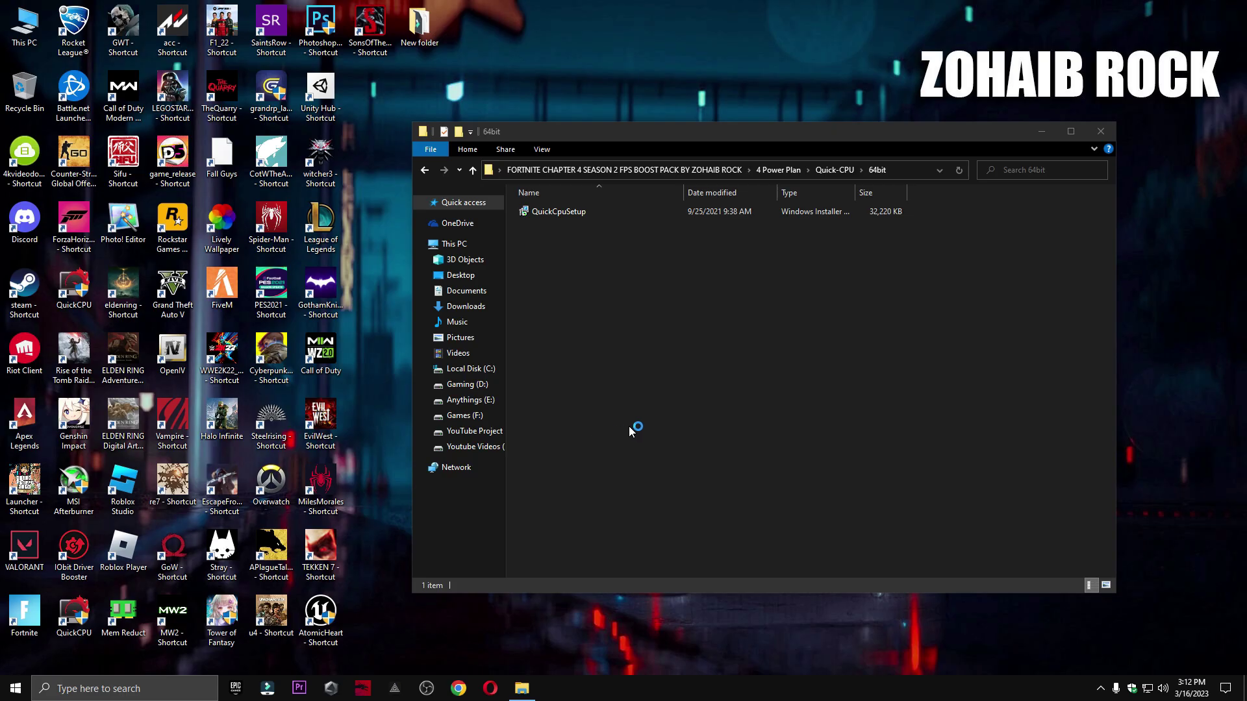
left_click(1100, 132)
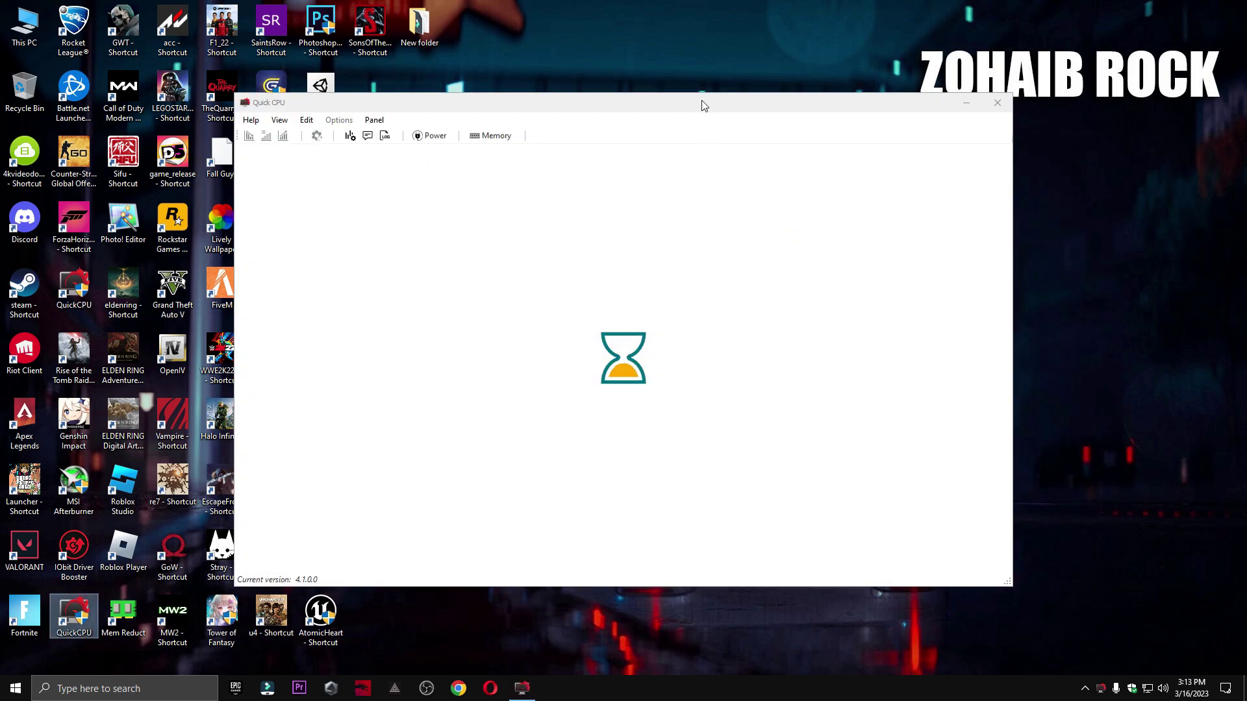
left_click_drag(702, 103, 828, 122)
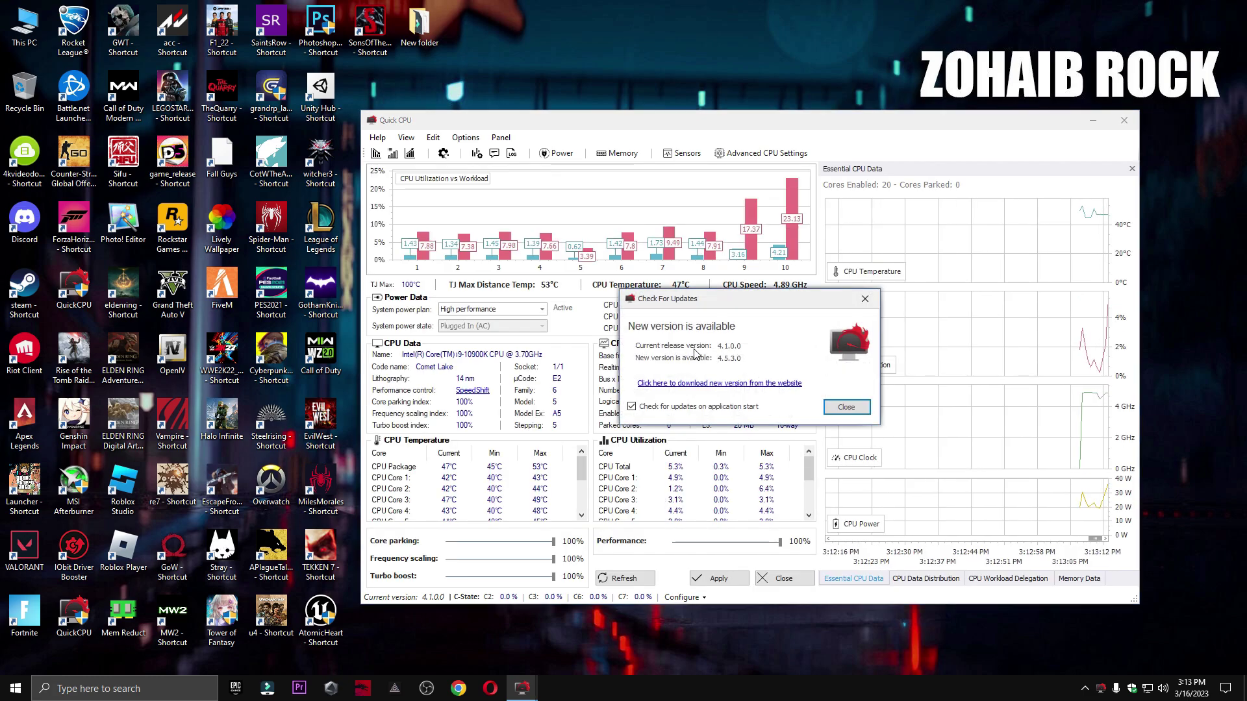
left_click(844, 406)
Set the system power plan to High performance with the Performance slider at 100%, apply it, and close Quick CPU.
left_click(542, 310)
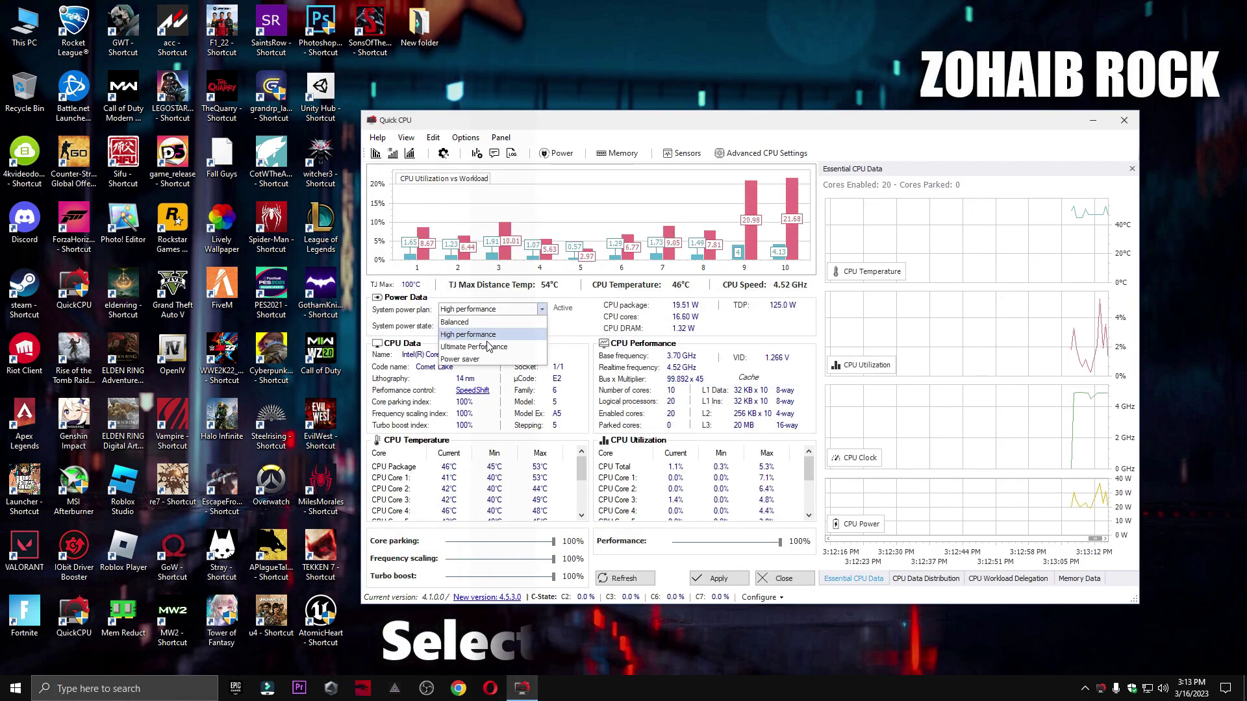
left_click(481, 334)
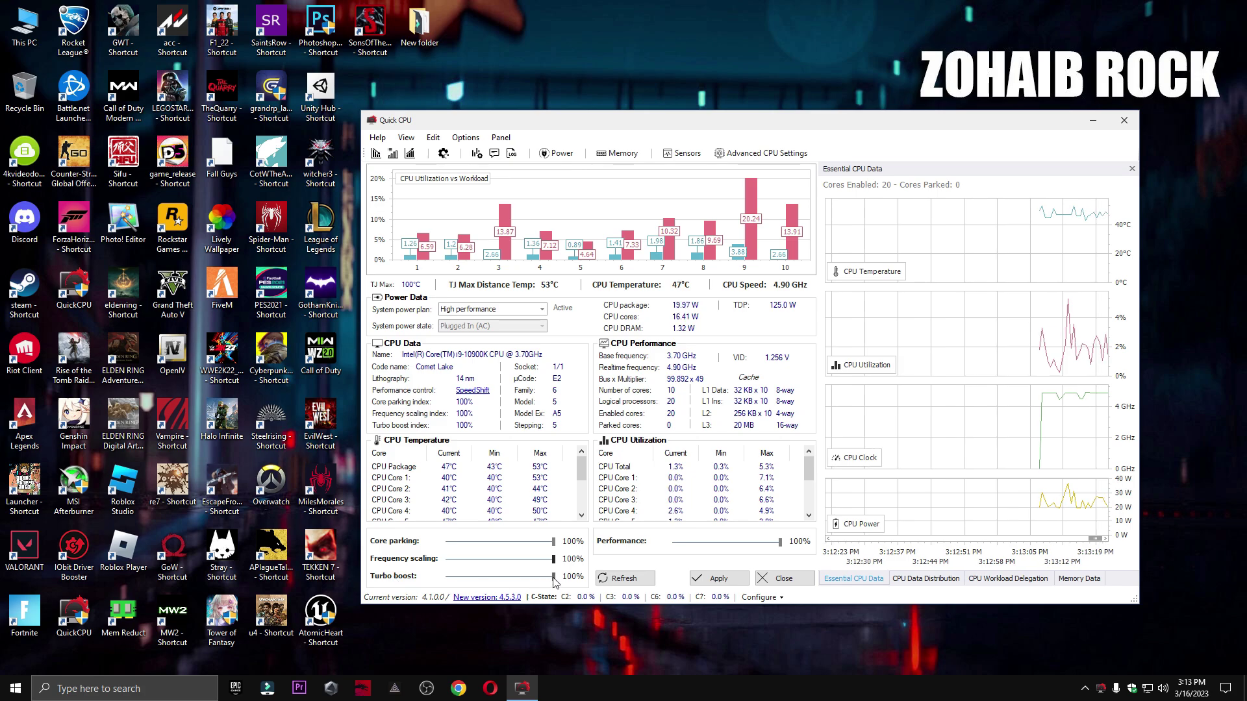
mouse_move(780, 542)
left_mouse_down()
mouse_move(719, 549)
mouse_move(789, 548)
left_mouse_up()
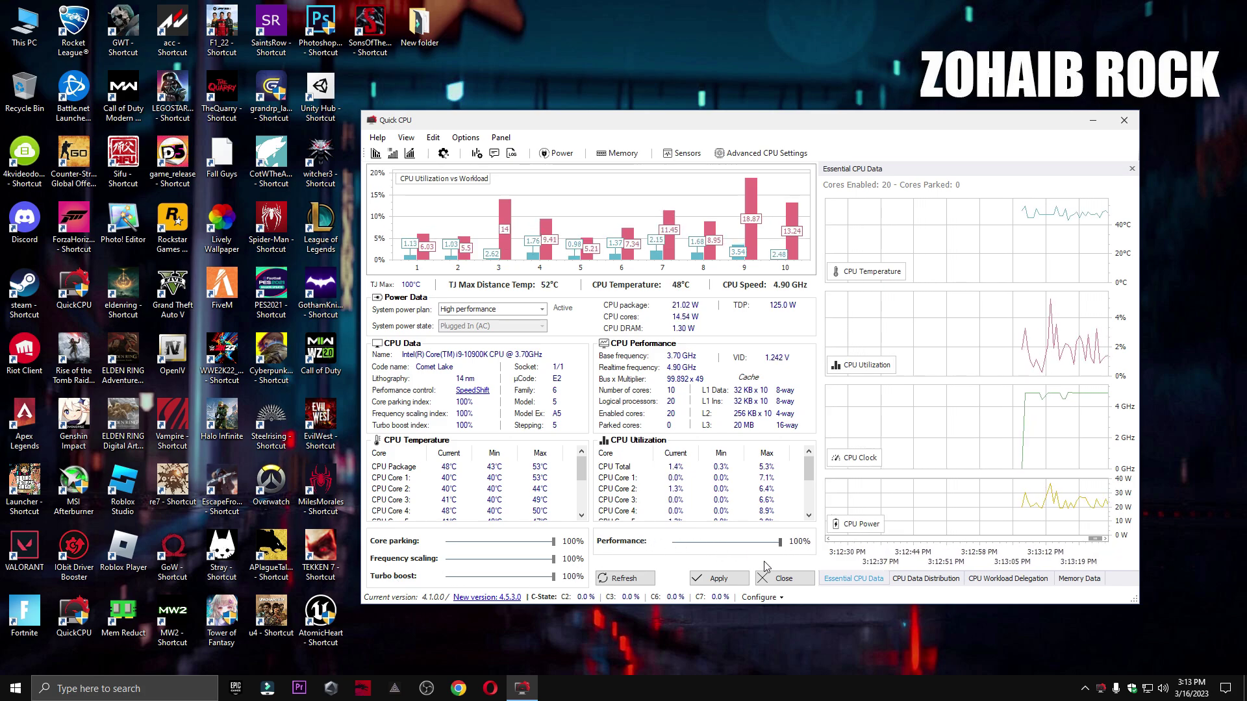
left_click(719, 578)
left_click(815, 391)
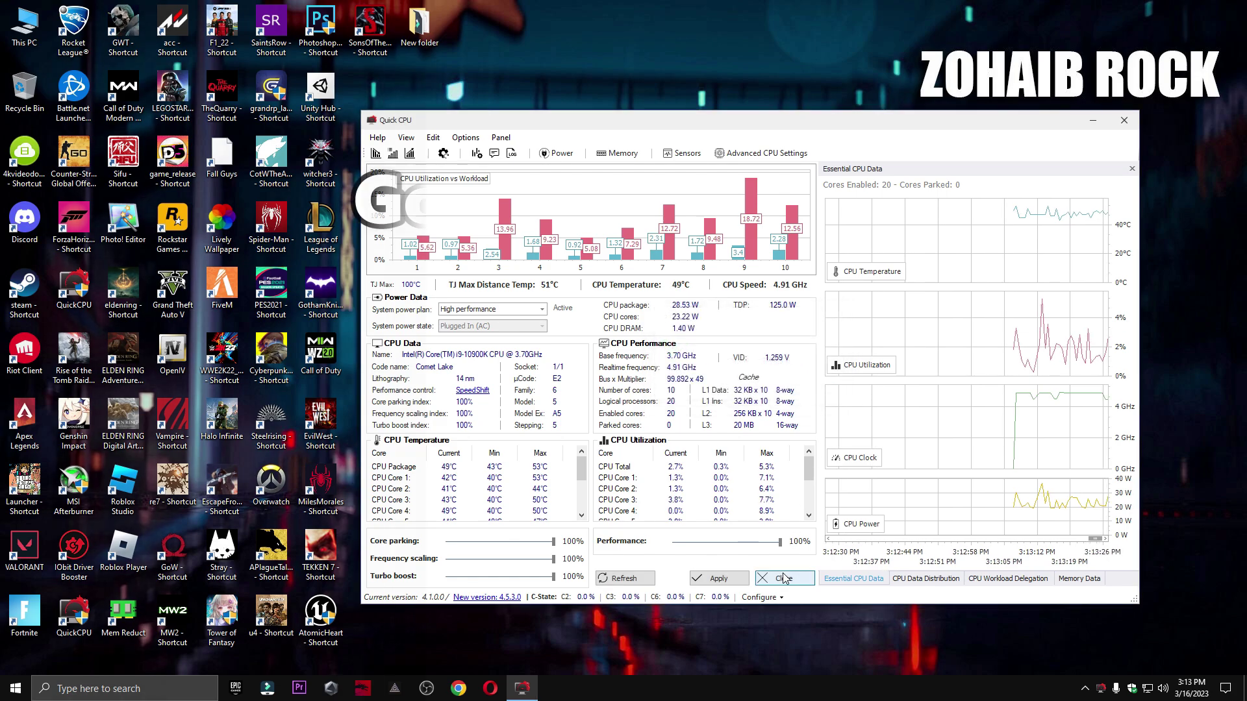
key("alt+F4")
Search Windows for "power", open Choose a power plan, and show the additional plans.
left_click(156, 694)
type("power")
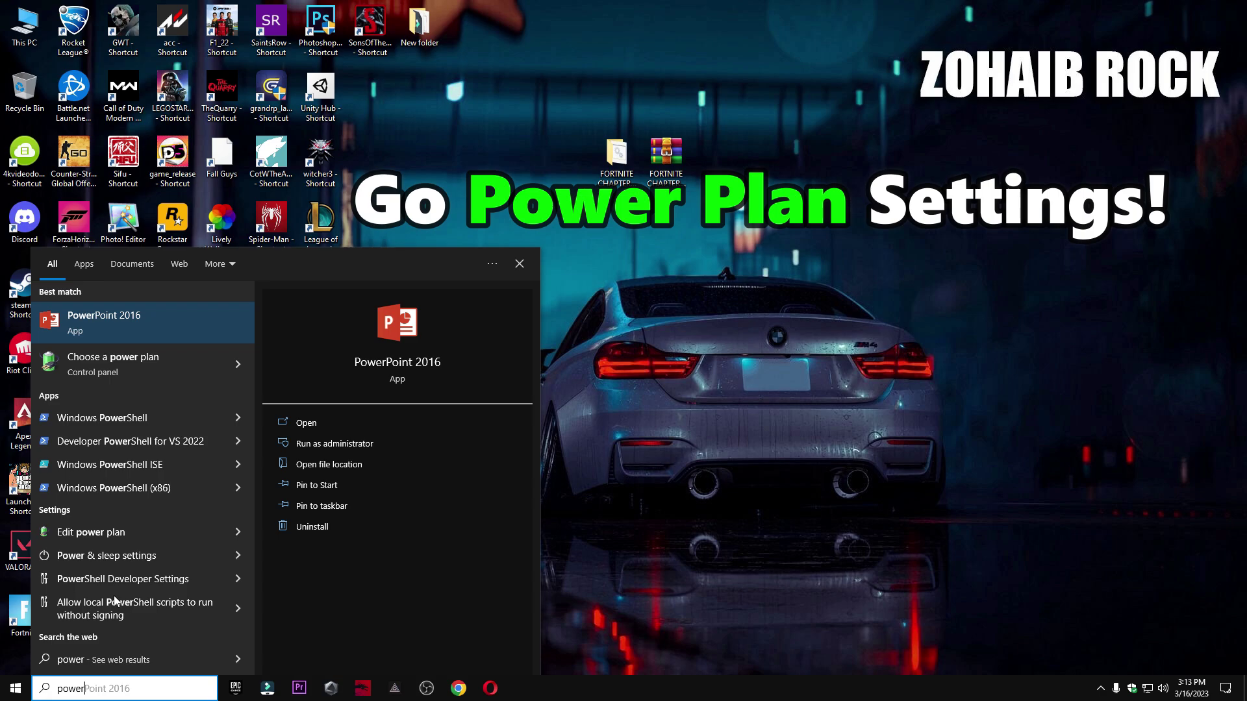
left_click(130, 367)
left_click(941, 358)
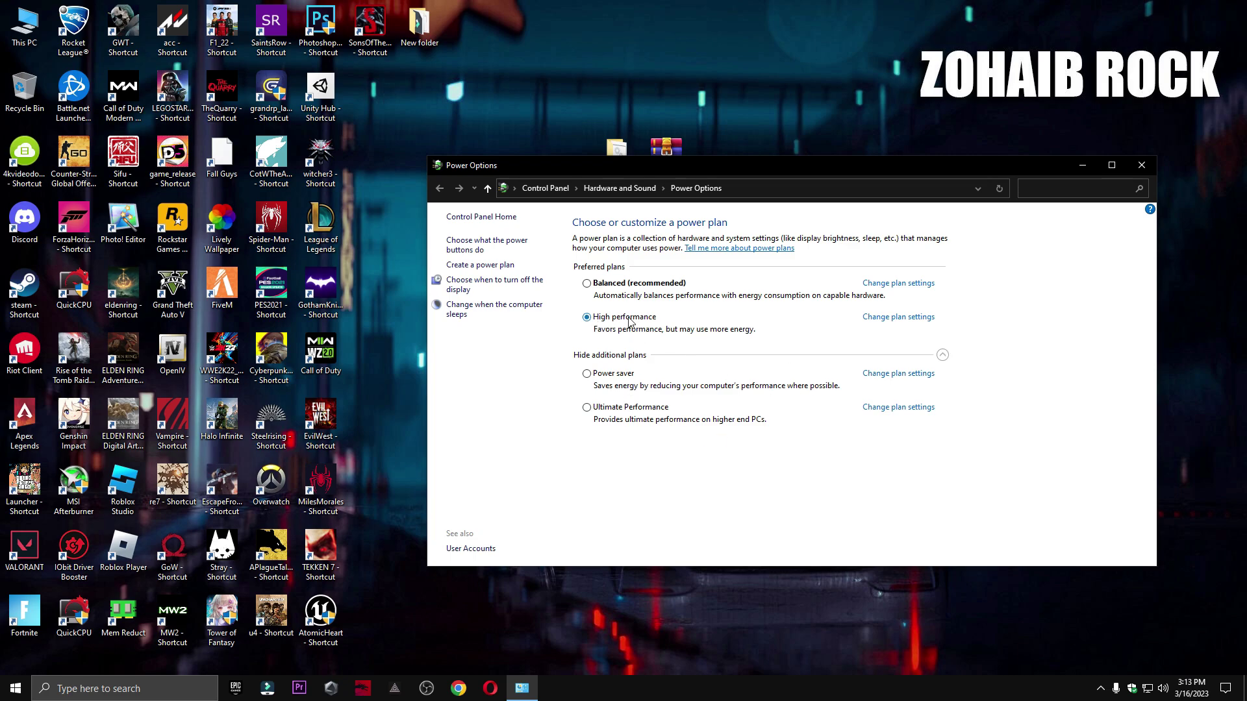
Collapse the additional plans, close Power Options, and launch Timer Resolution from the boost pack's 5 Latency (Timer Resolution) folder.
left_click(941, 355)
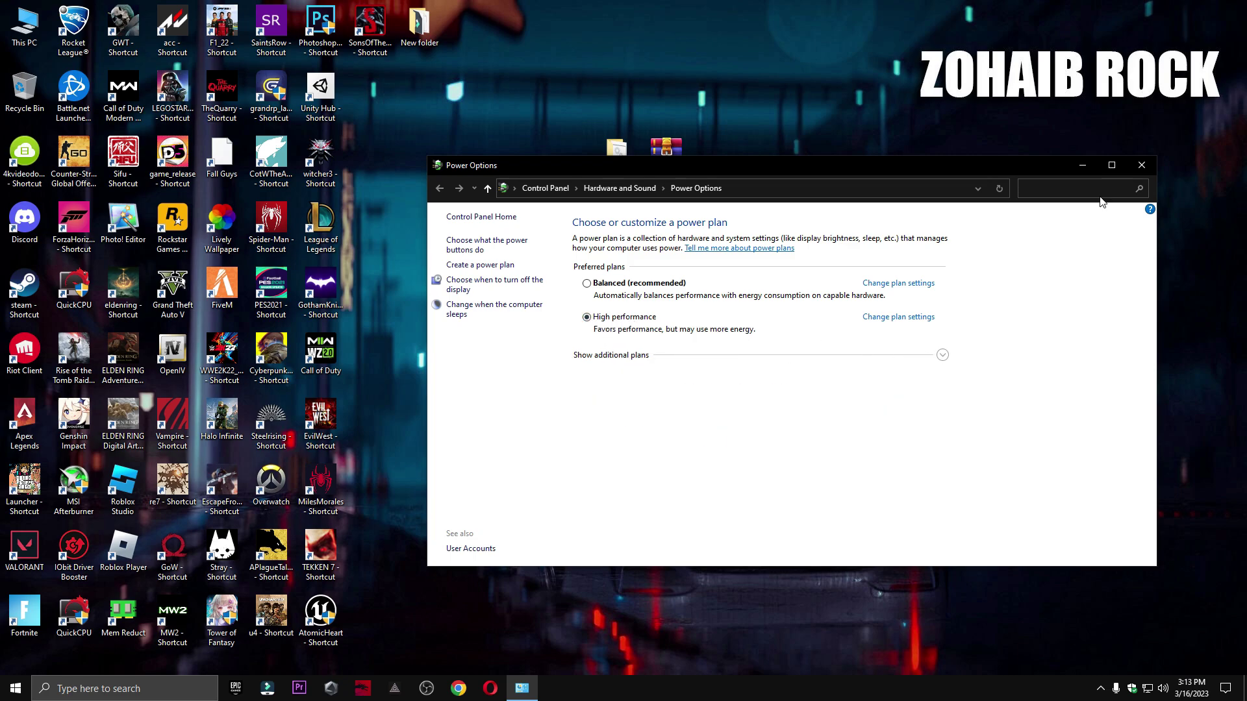
left_click(1138, 165)
double_click(636, 162)
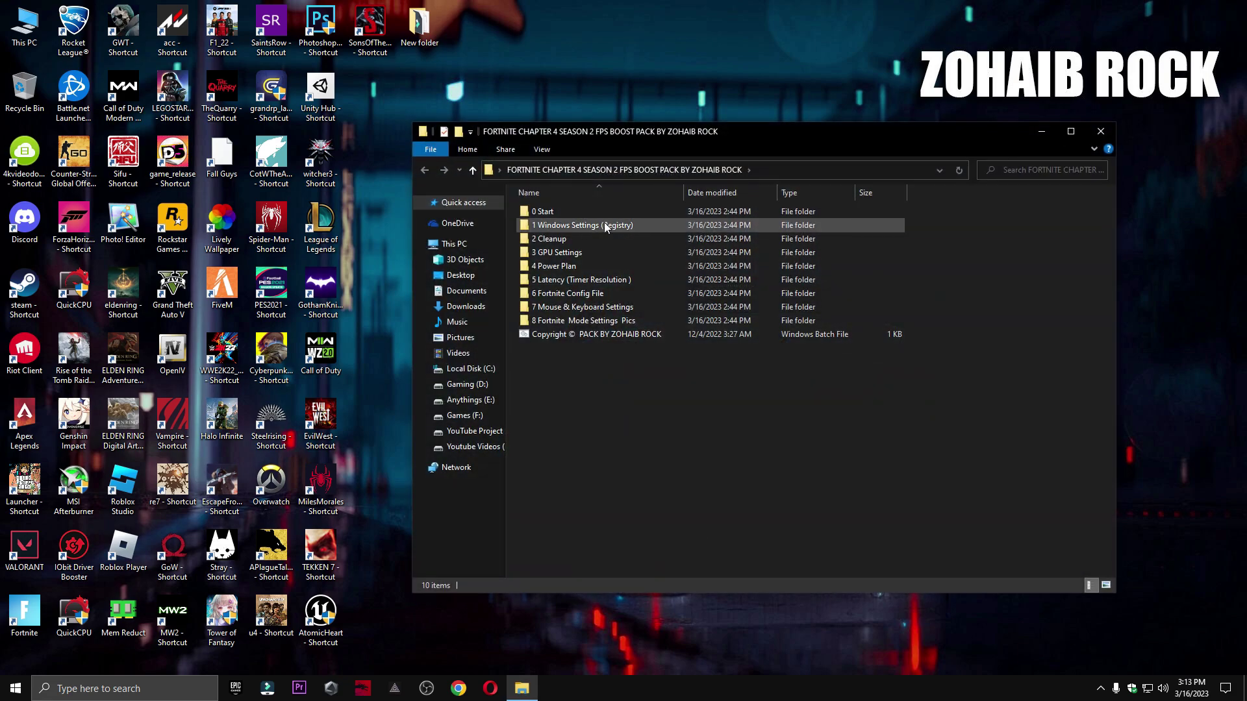
double_click(580, 280)
double_click(738, 215)
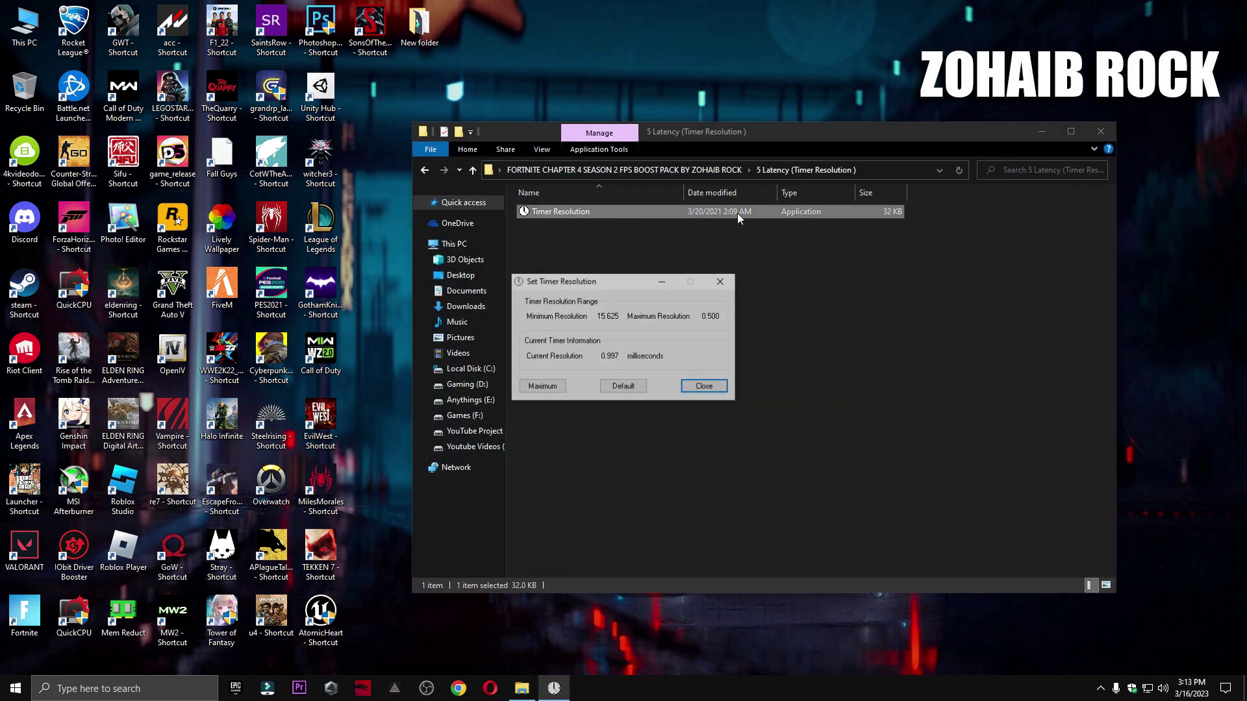
Close the latency folder, set the timer resolution to Maximum, and leave the program running minimized.
left_click(1100, 131)
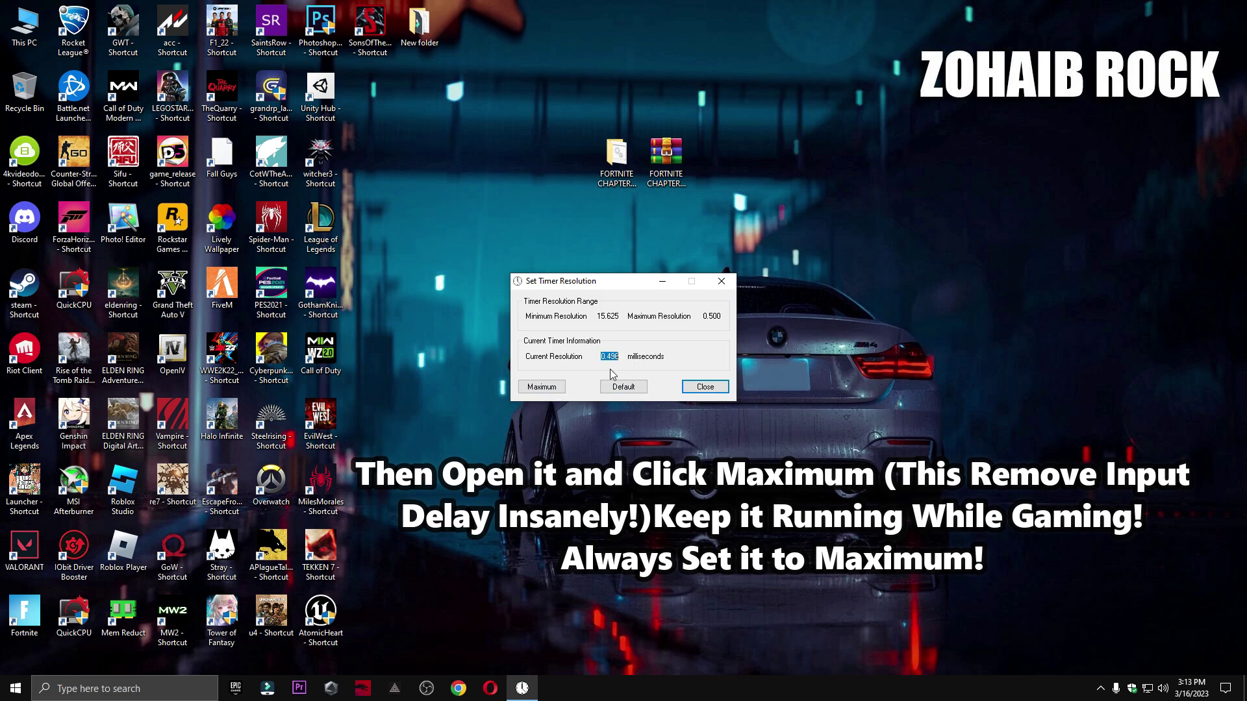
left_click(663, 286)
Open the boost pack's 6 Fortnite Config File folder and copy the GameUserSettings file.
double_click(616, 170)
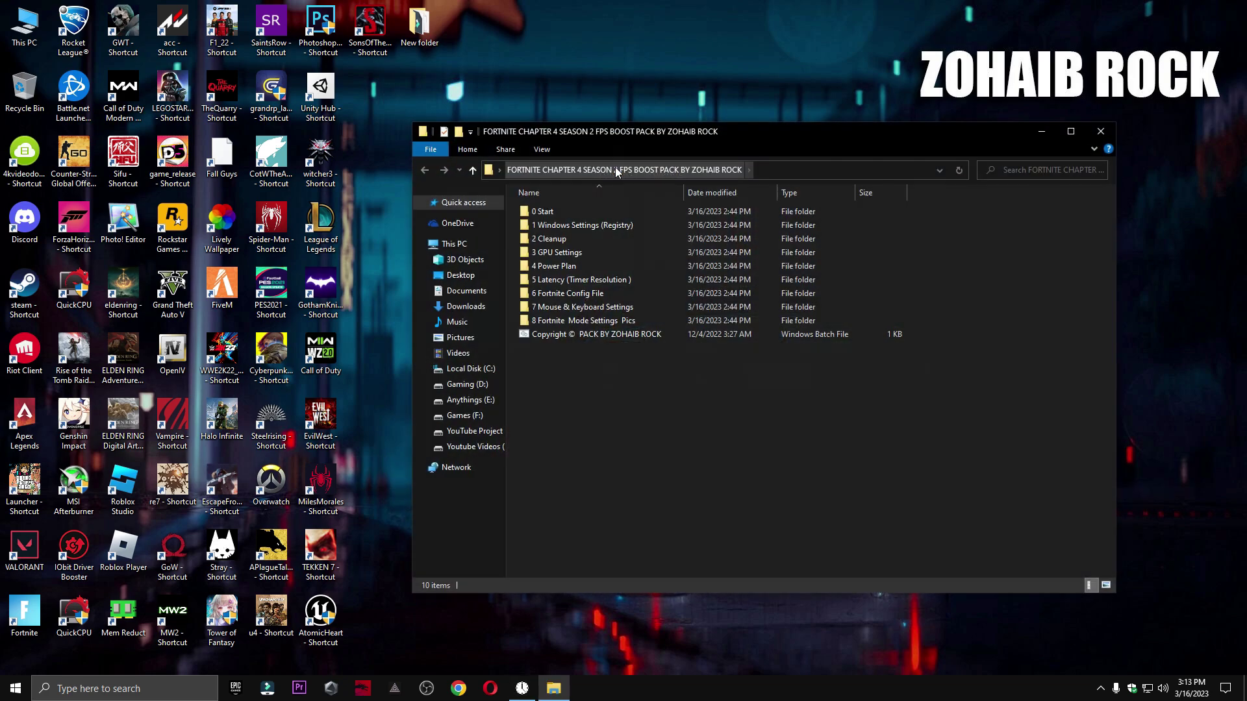
double_click(575, 292)
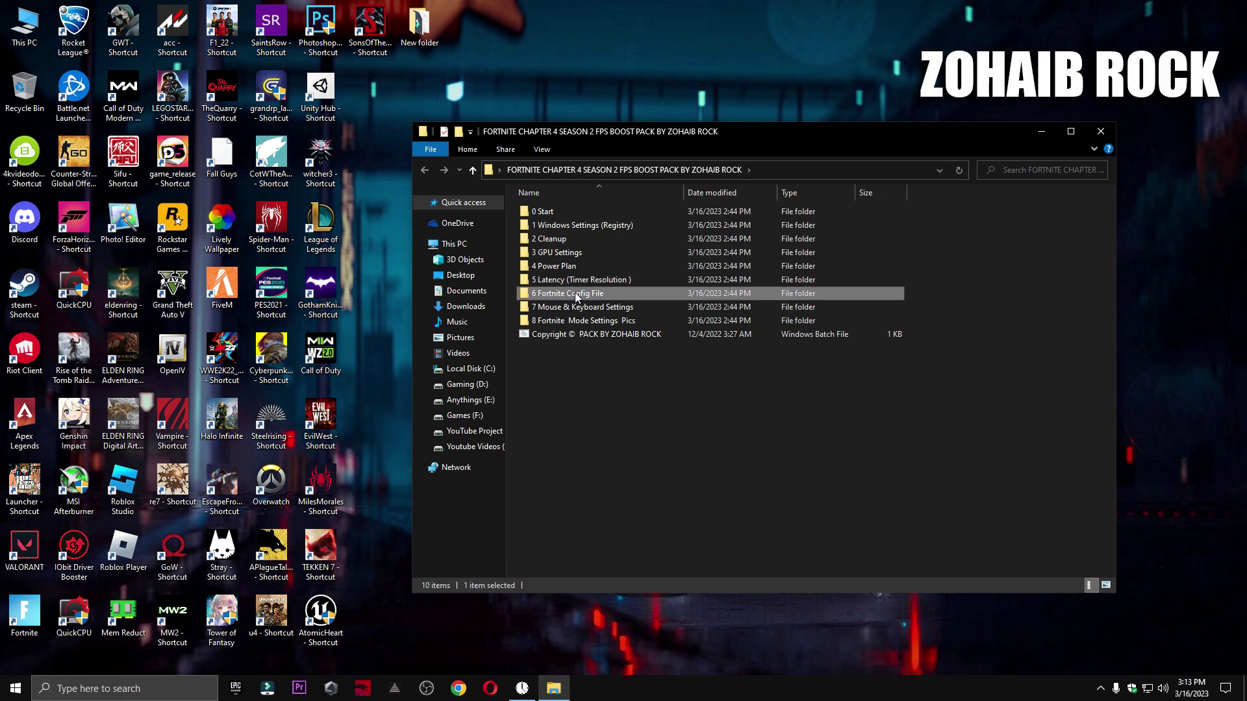
right_click(550, 207)
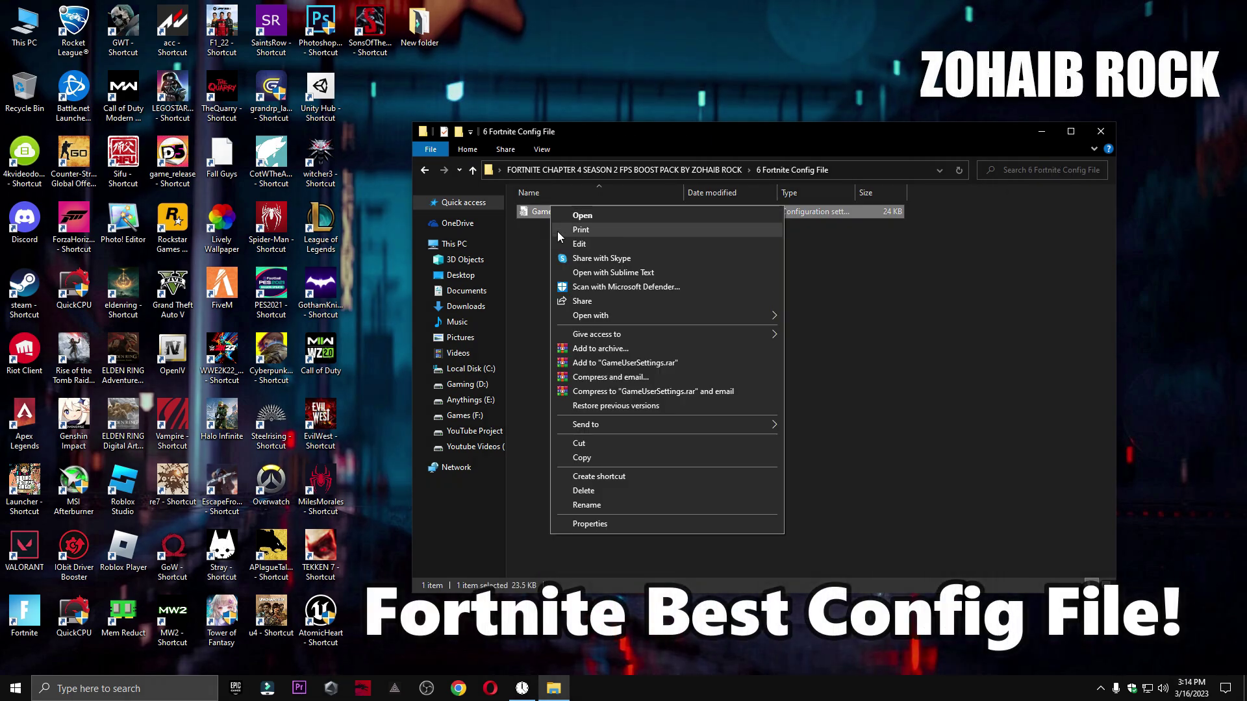
left_click(599, 460)
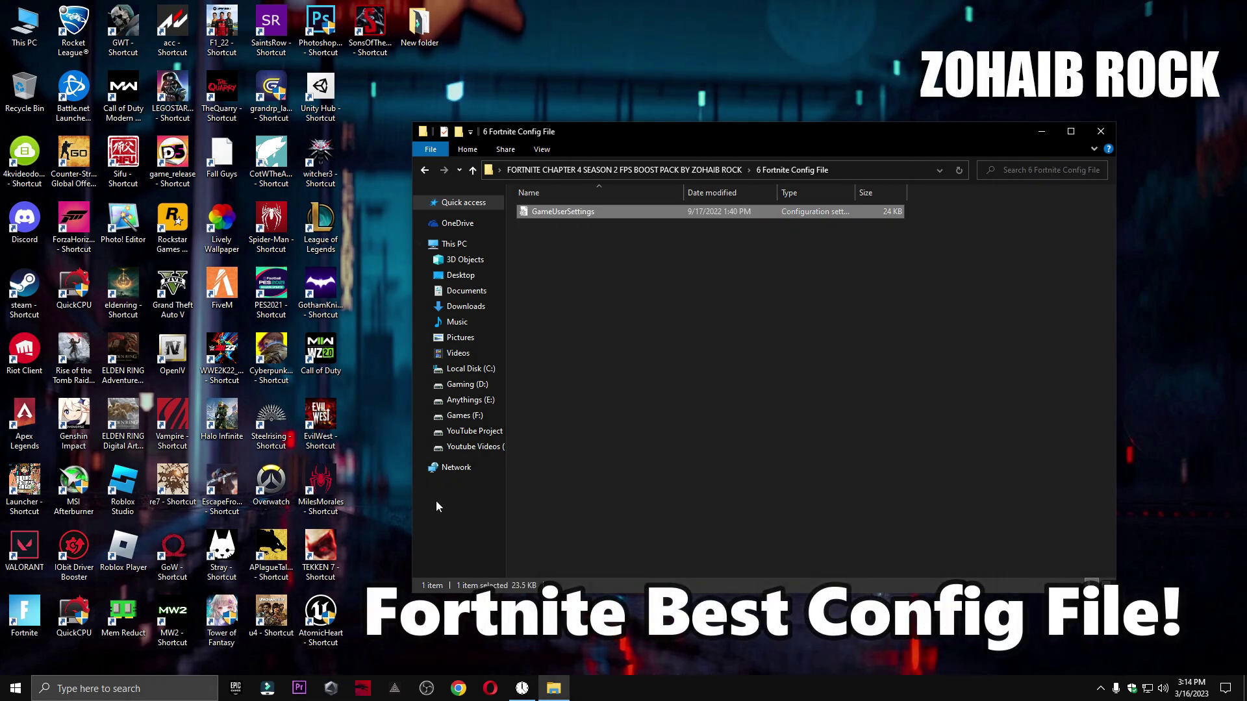
Search Windows for "run", launch Run, and open the appdata folder with it.
left_click(124, 689)
type("run")
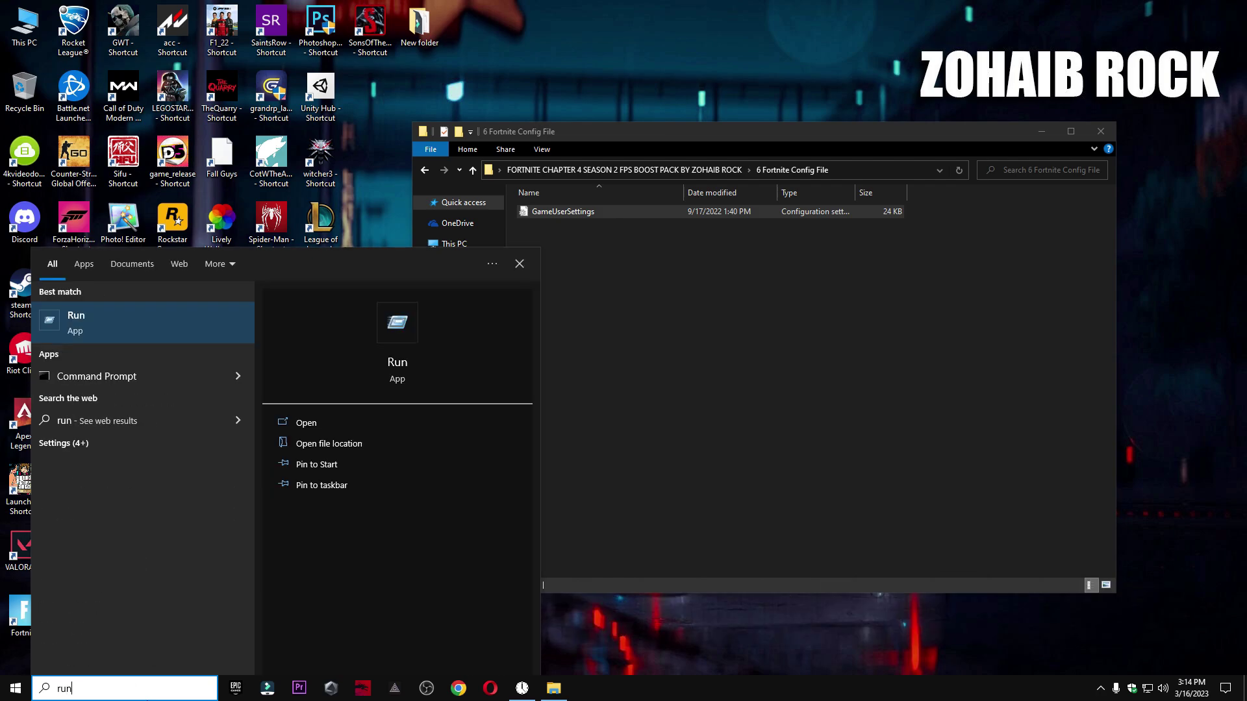
key("Return")
left_click_drag(147, 546, 733, 264)
type("appdata")
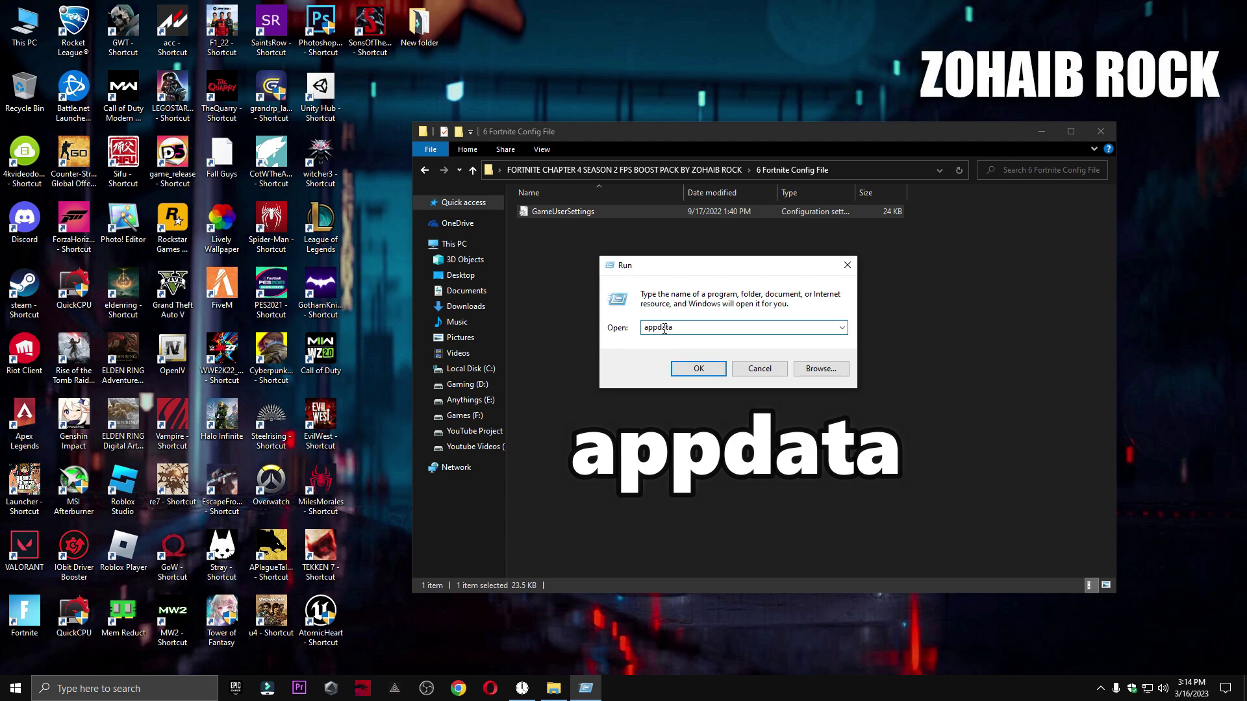
left_click(693, 365)
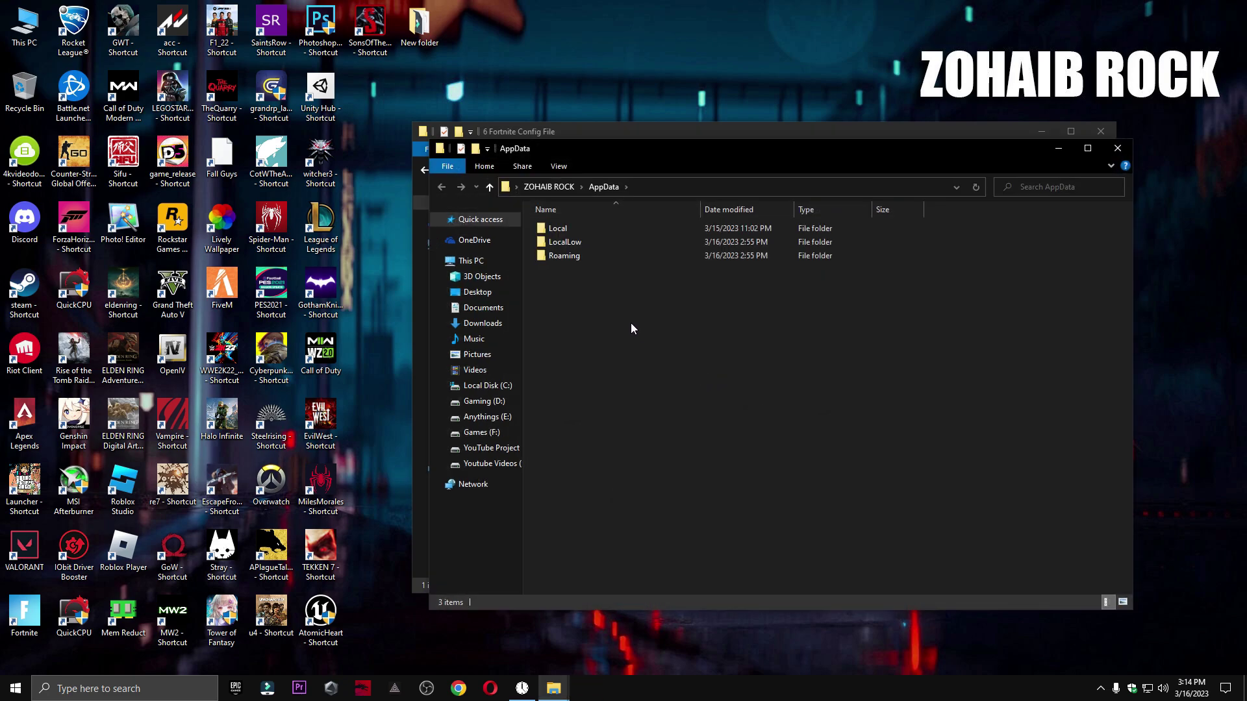
Open the Local > FortniteGame > Saved > Config > WindowsClient folder inside AppData.
double_click(582, 228)
scroll(617, 341, "down", 5)
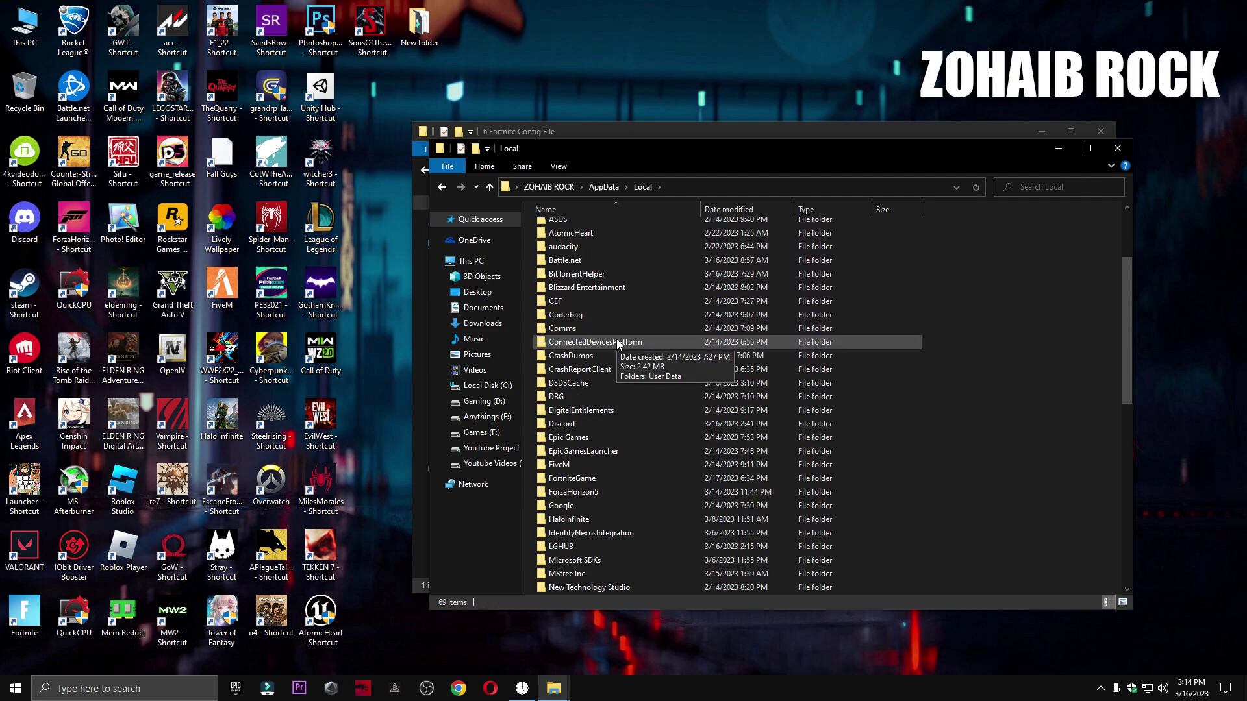
left_click(614, 345)
left_click(576, 357)
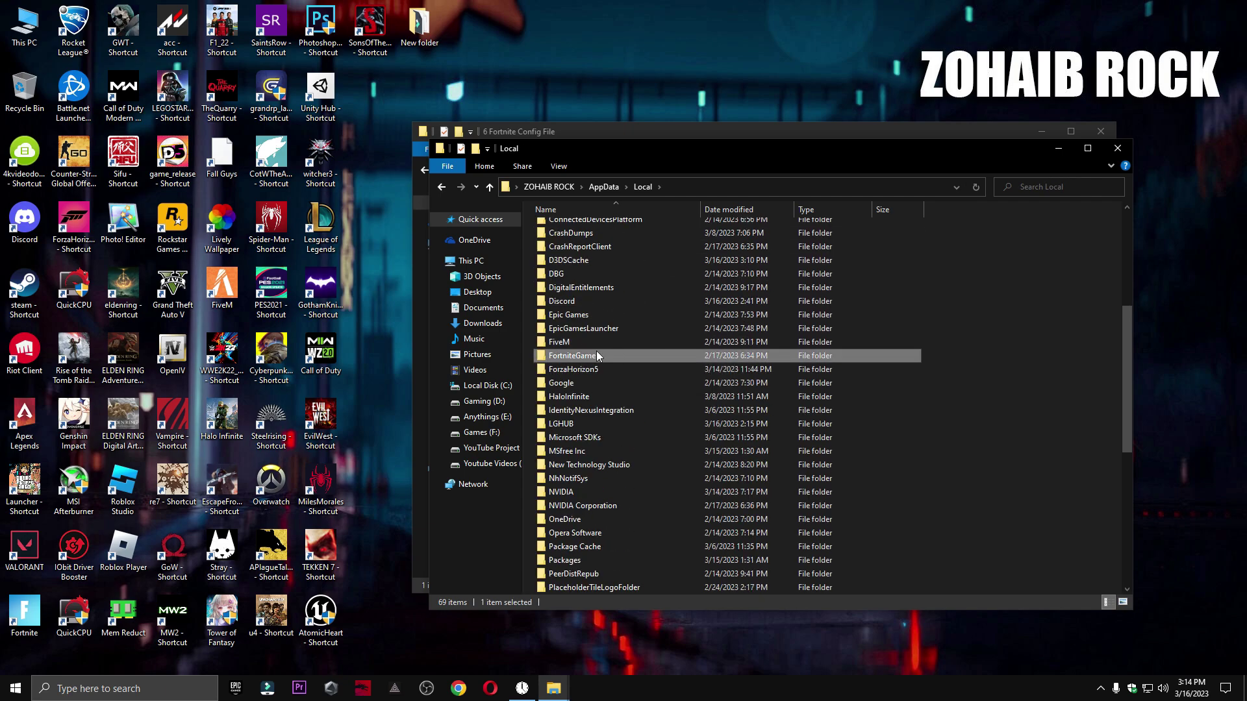
double_click(587, 355)
double_click(582, 225)
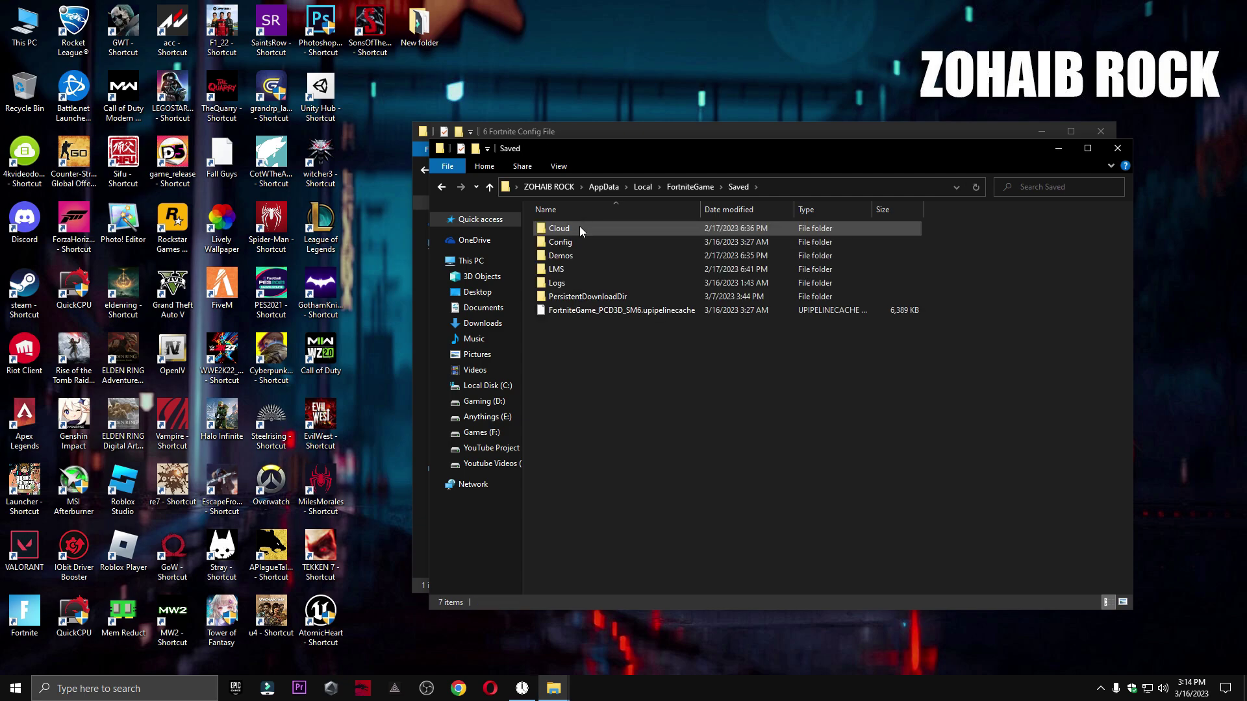
double_click(571, 243)
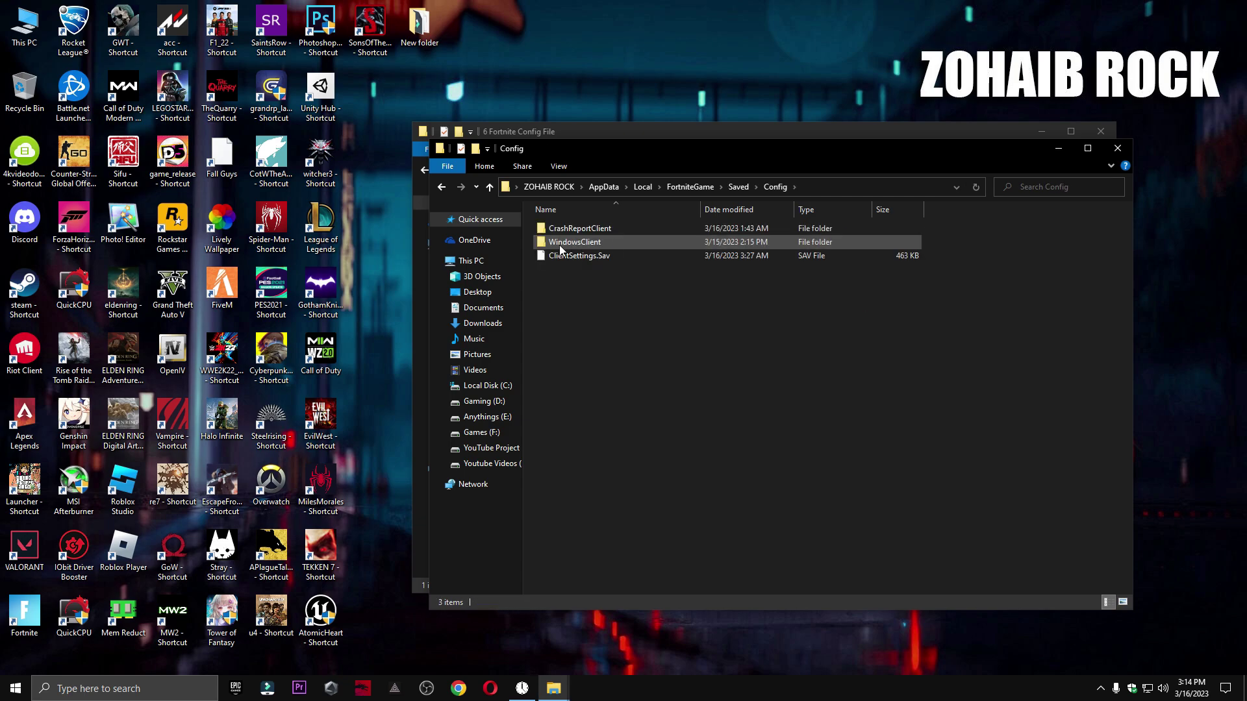
double_click(565, 244)
Rename the existing GameUserSettings file in WindowsClient as GameUserSettings1.
right_click(570, 235)
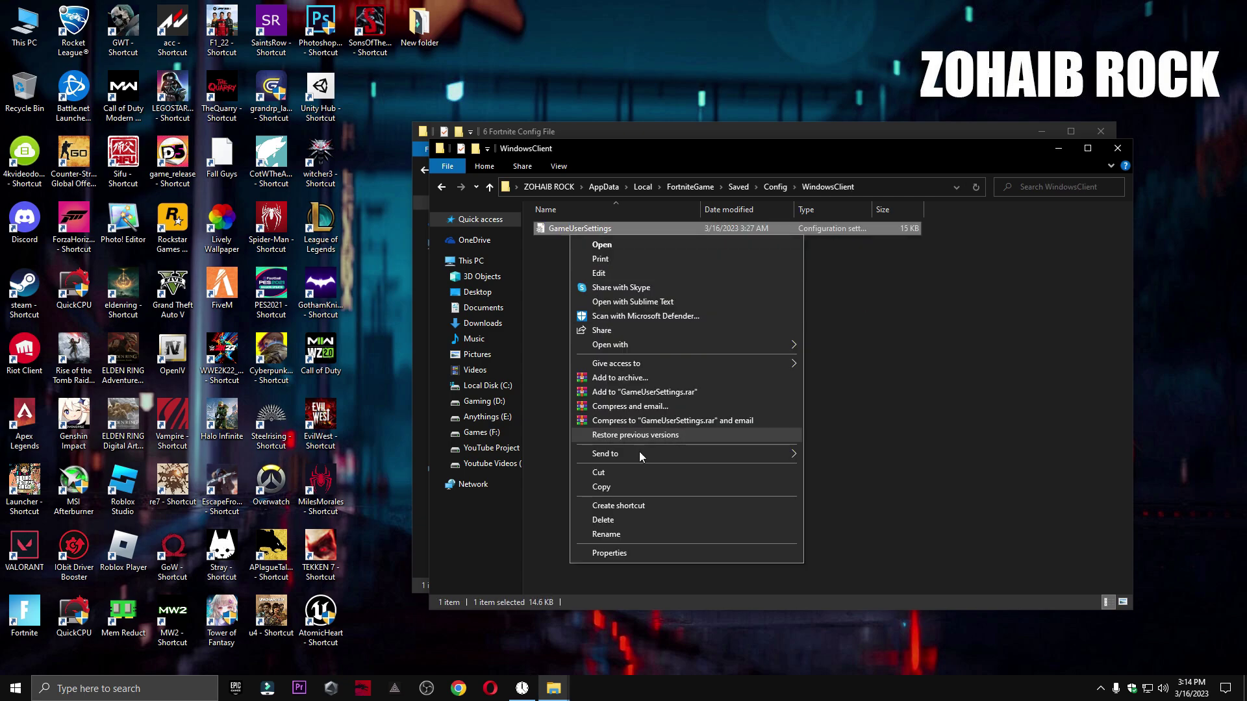
left_click(642, 535)
type("1")
left_click(618, 291)
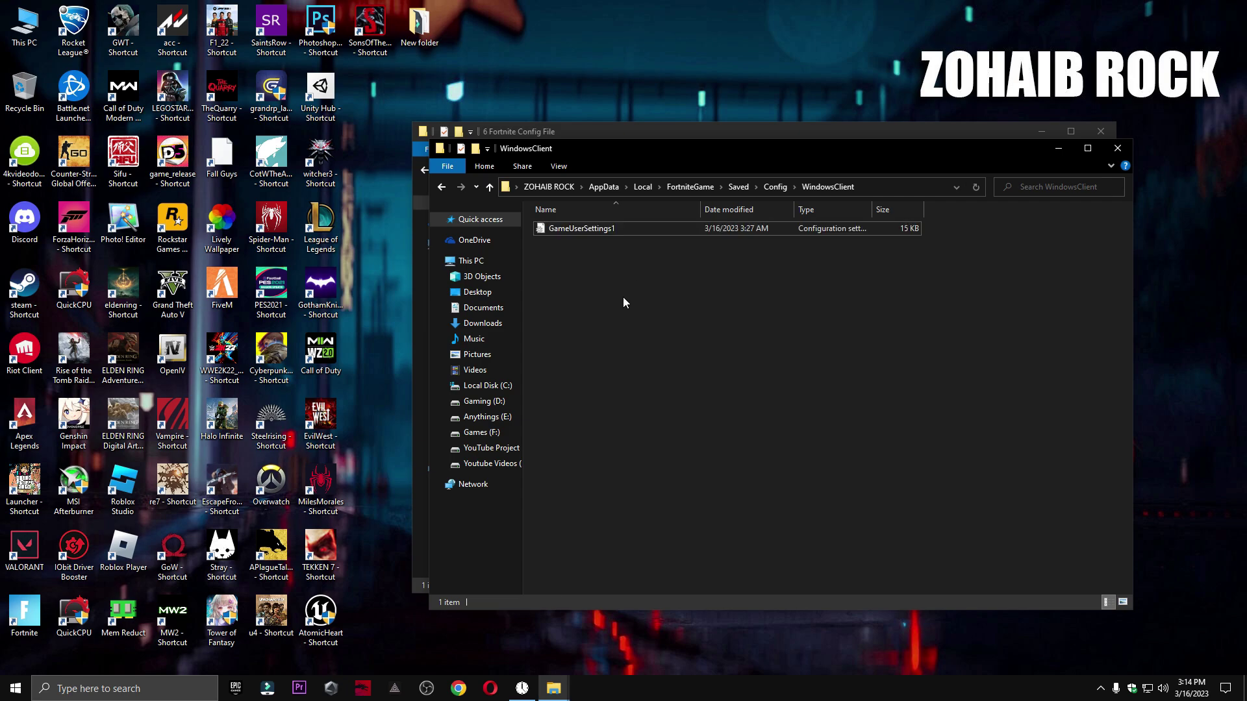
Paste the boost pack's GameUserSettings file into the WindowsClient folder and close that folder window.
right_click(623, 298)
left_click(655, 387)
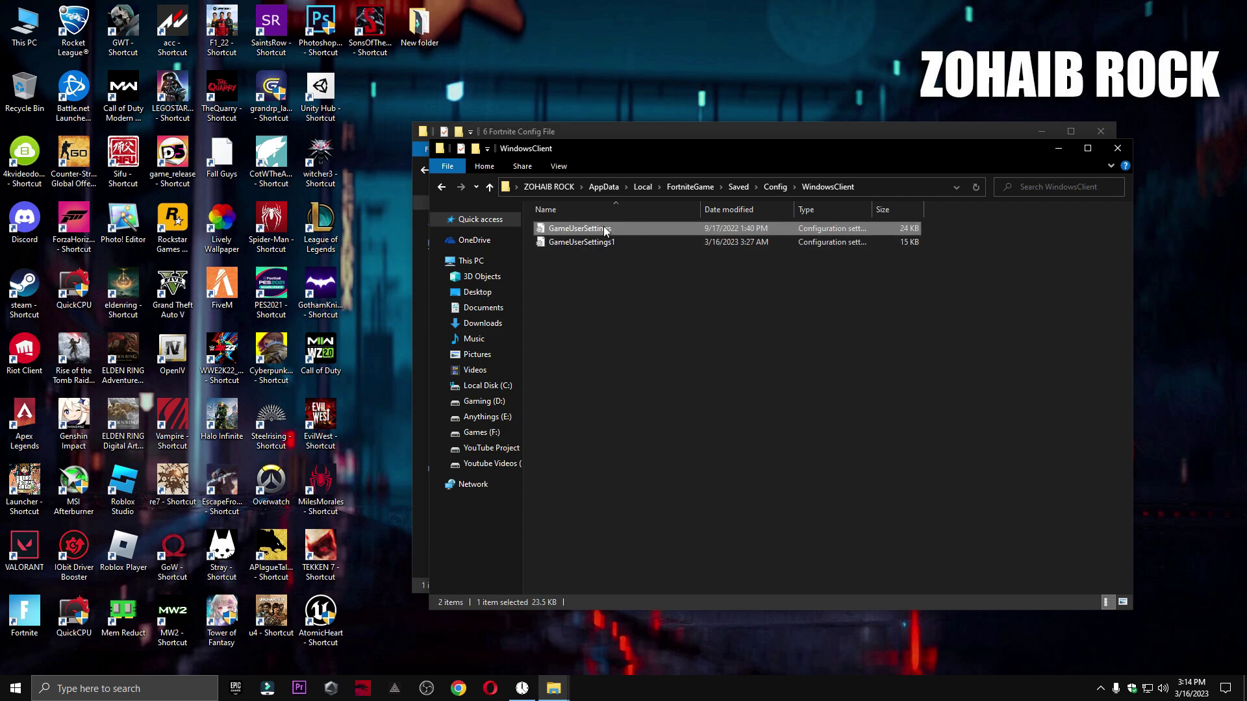
left_click(1117, 149)
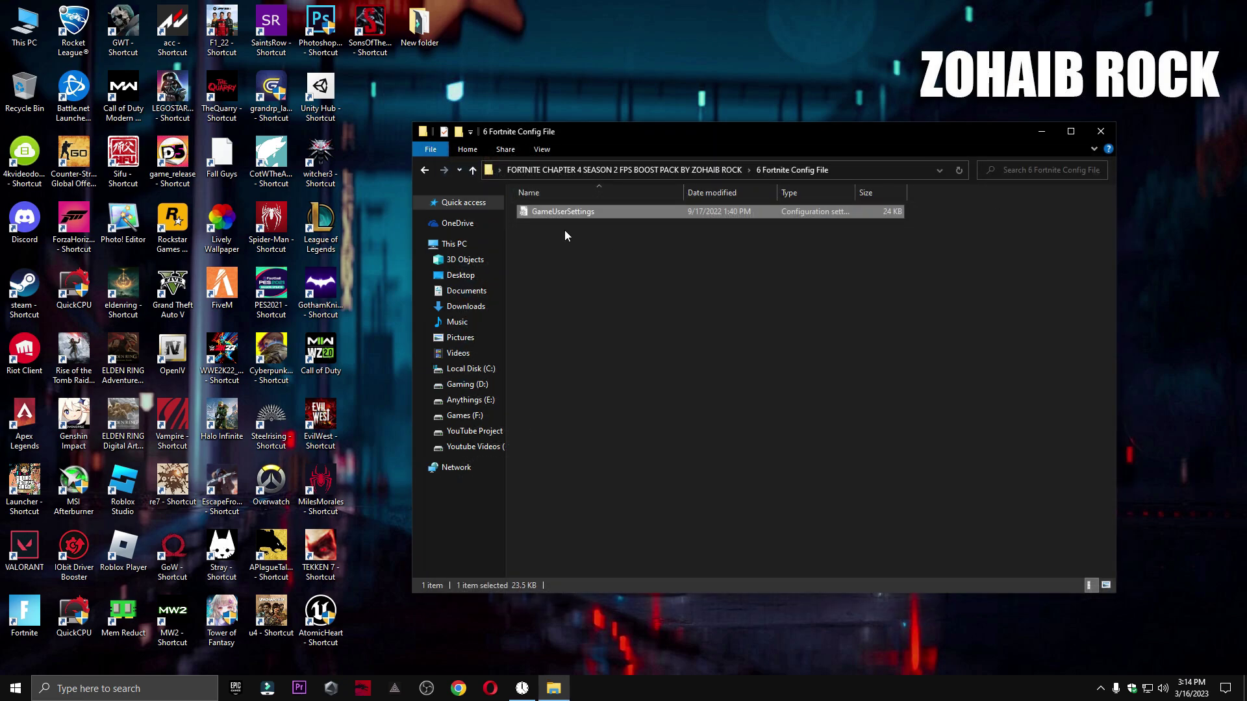
Open the boost pack's 7 Mouse & Keyboard Settings folder, launch M1 Mouse Acceleration, and move the Mouse Properties dialog clear of the files.
left_click(425, 171)
left_click(614, 311)
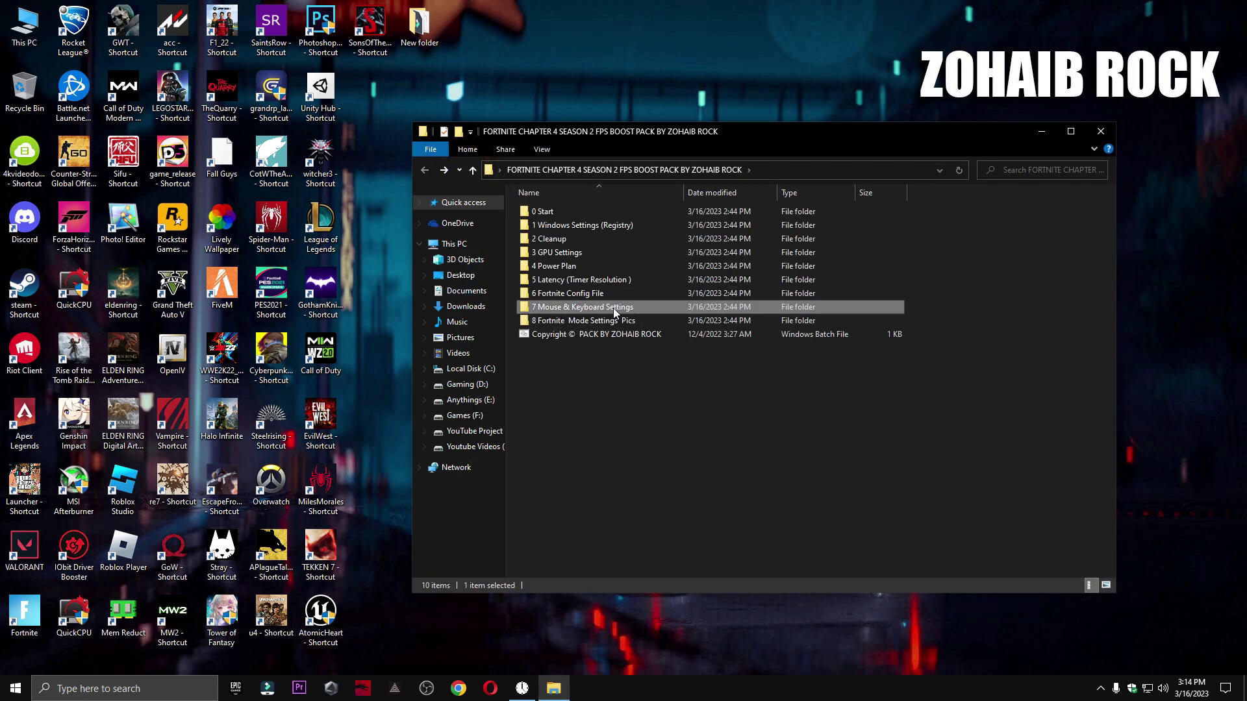
double_click(596, 311)
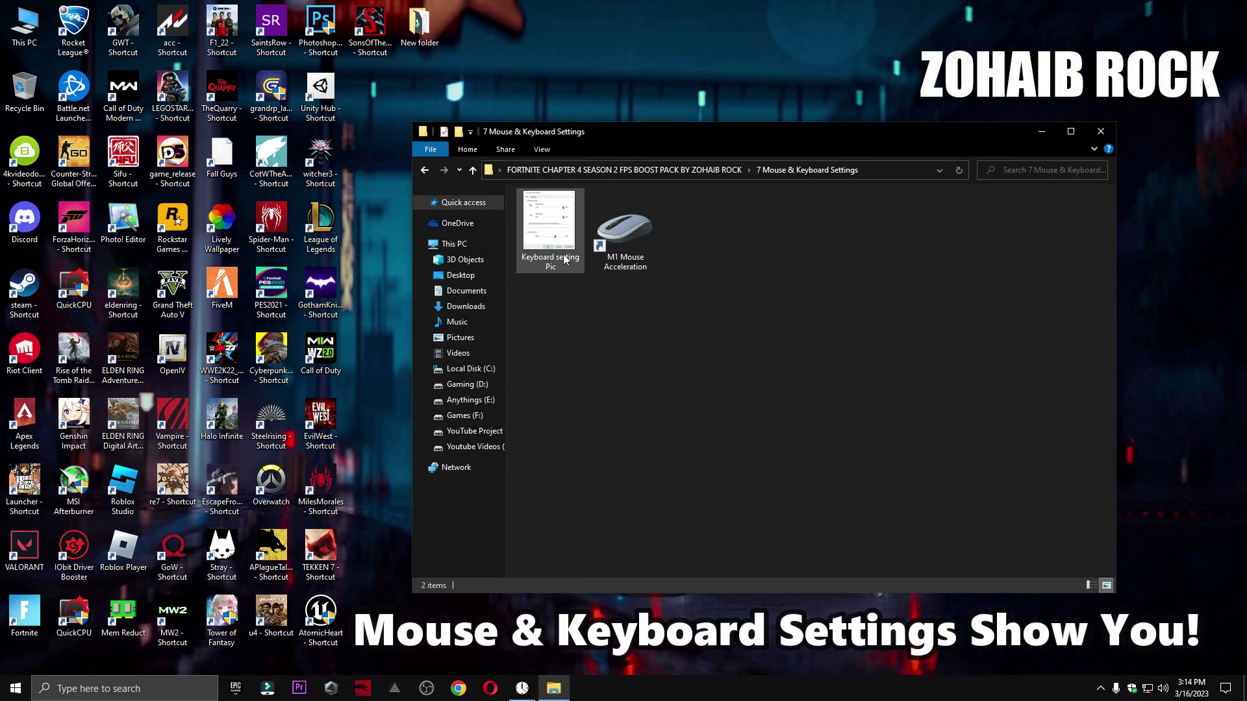
left_click(611, 225)
double_click(611, 225)
left_click_drag(181, 80, 818, 214)
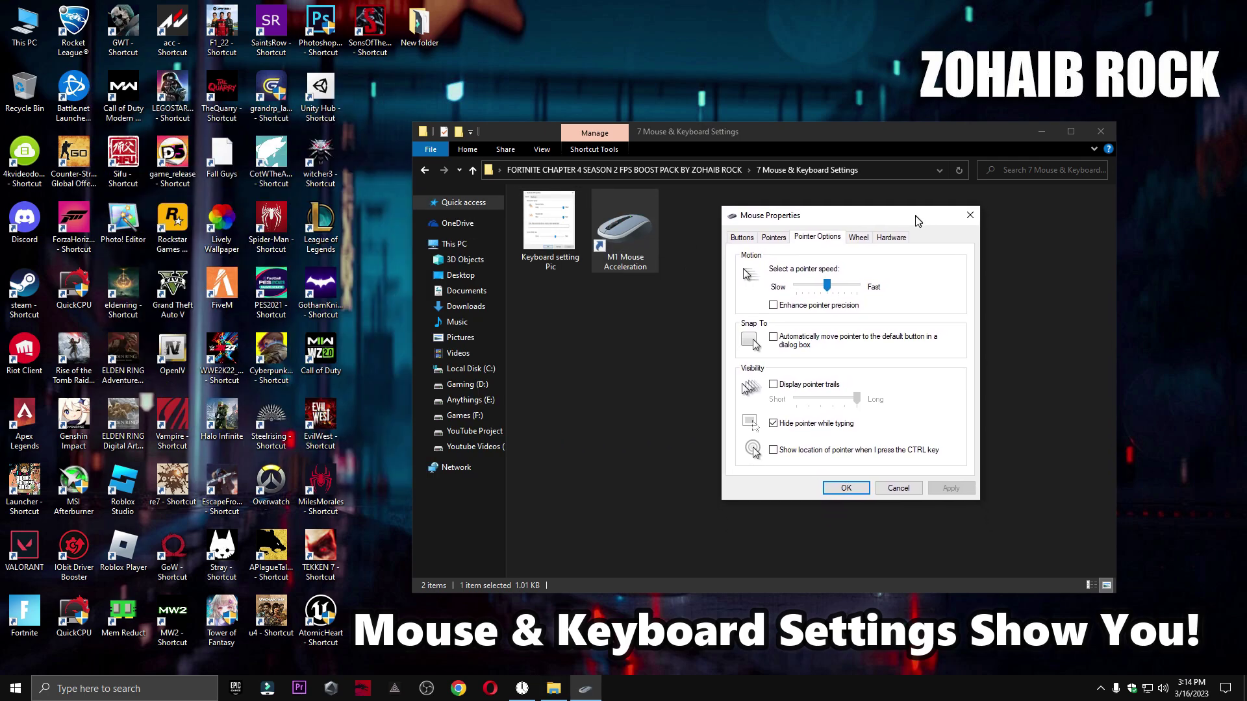
Keep Enhance pointer precision off, view the mouse button settings, and apply and close Mouse Properties.
left_click(800, 306)
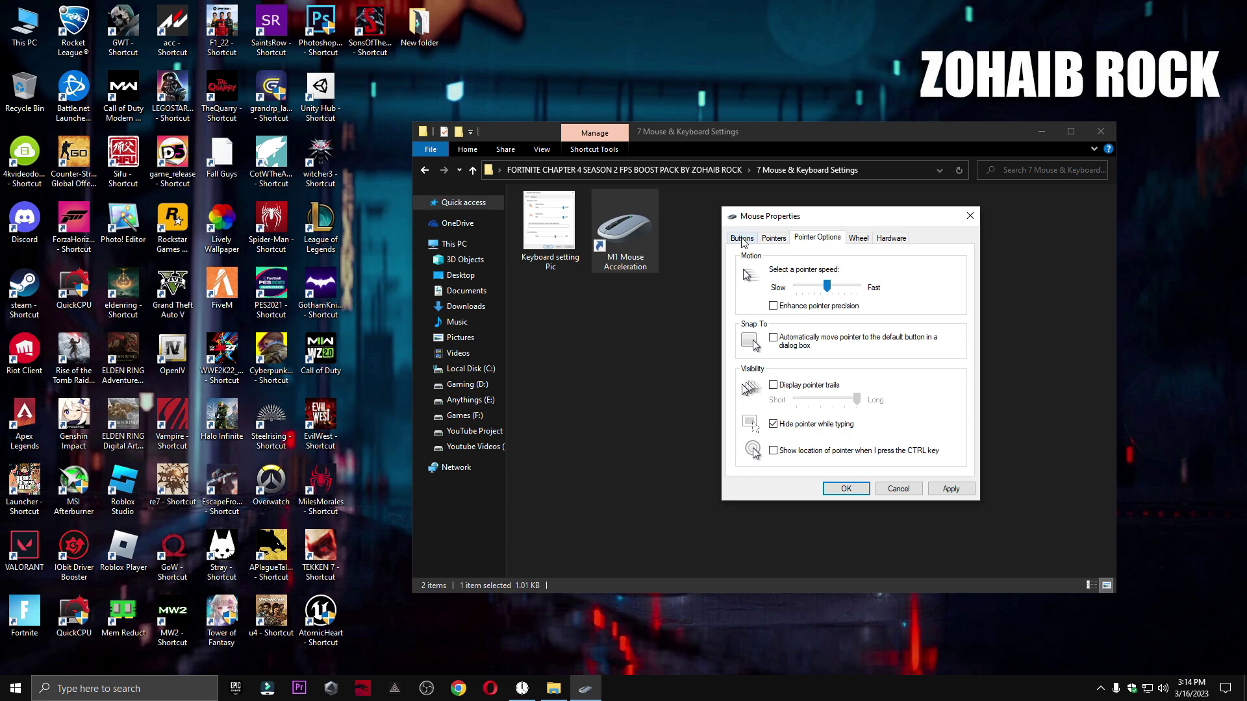
left_click(742, 239)
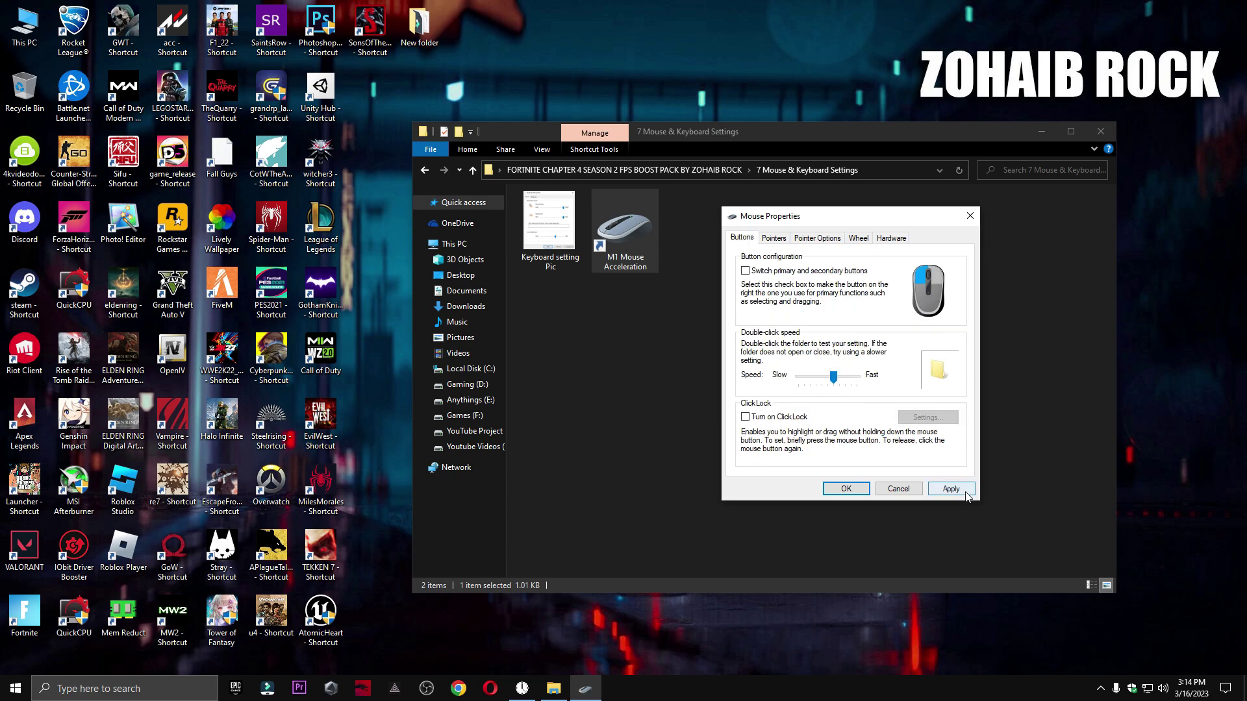
left_click(943, 492)
Match the Windows Keyboard properties to Keyboard setting Pic, with the shortest repeat delay and fastest repeat rate, and close both windows.
double_click(549, 221)
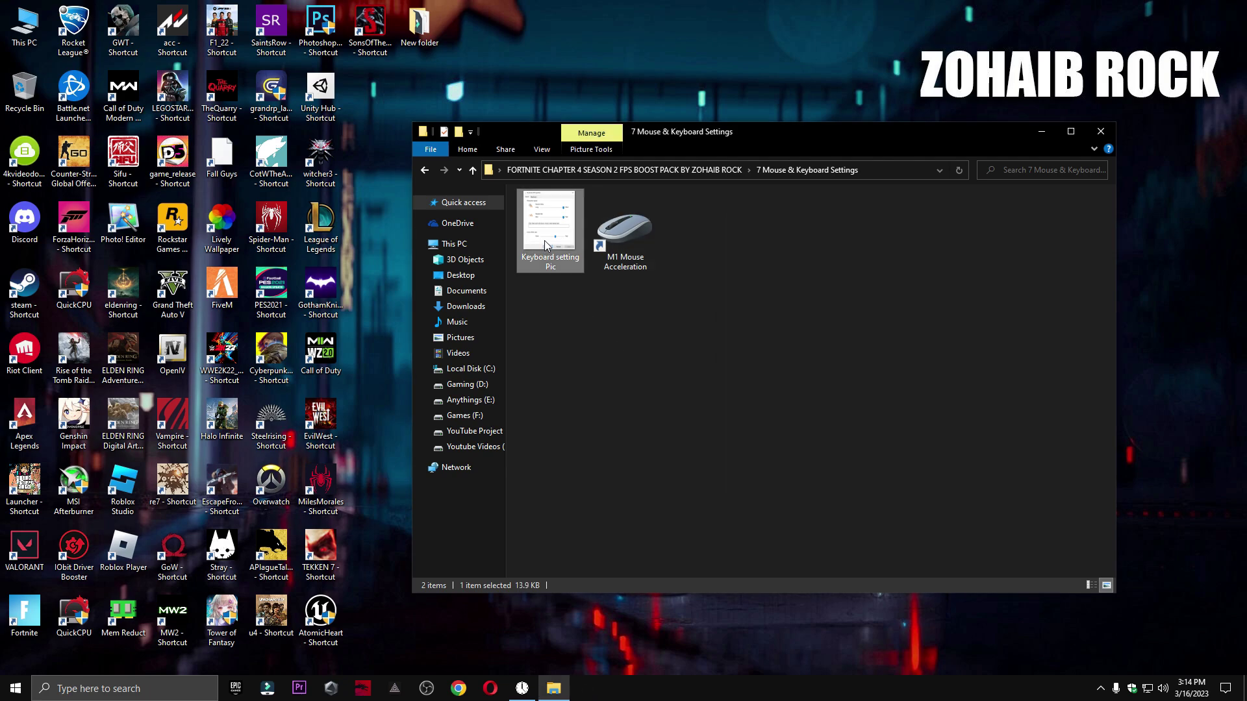
left_click(116, 692)
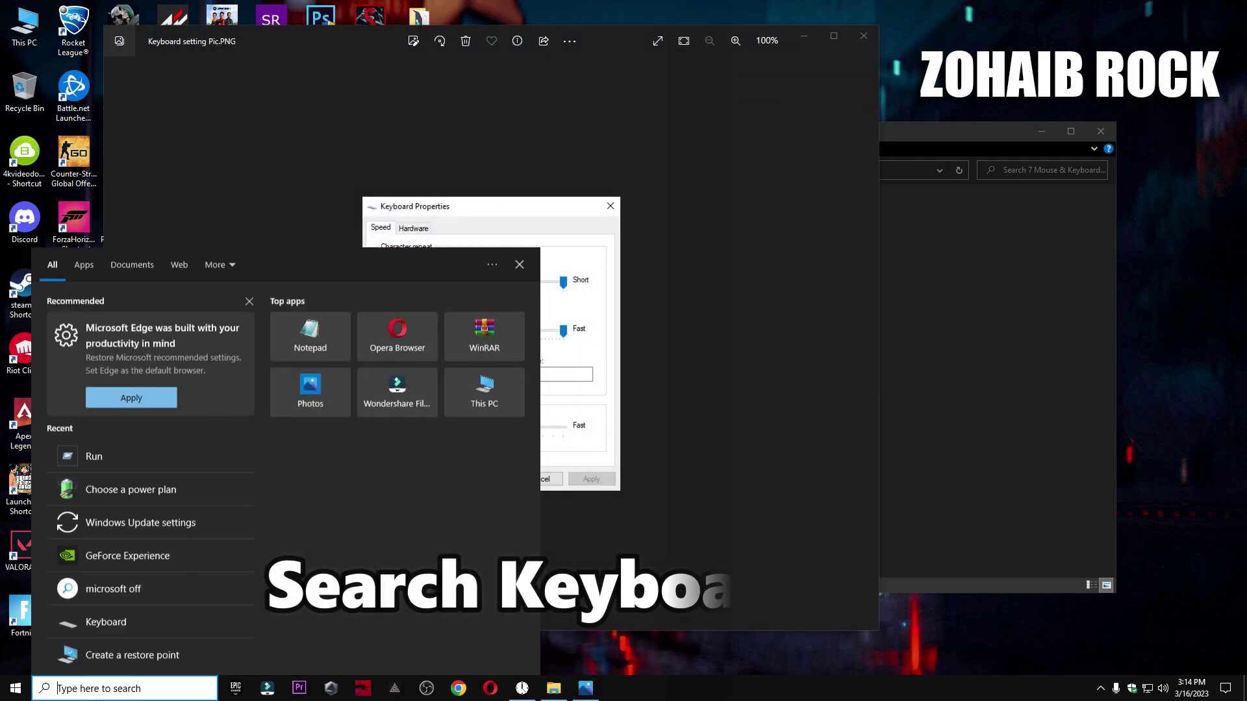
type("keyboard")
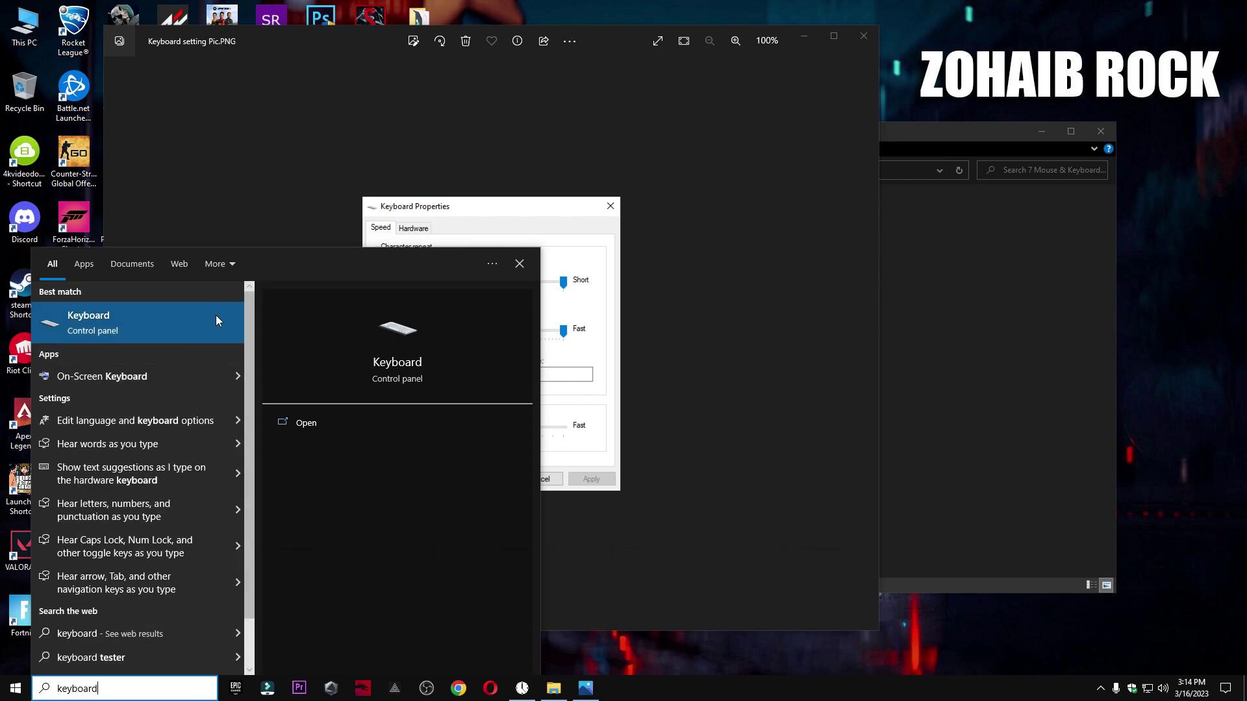
left_click(126, 325)
left_click_drag(249, 116, 771, 212)
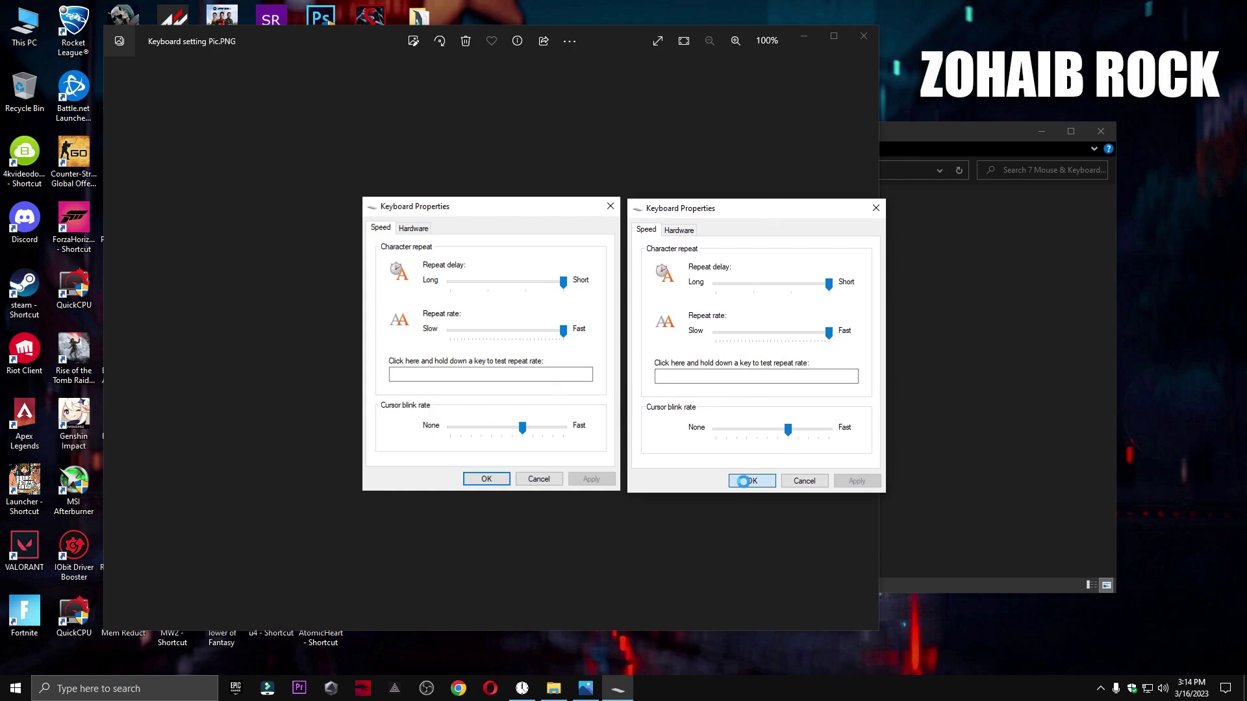
key("Escape")
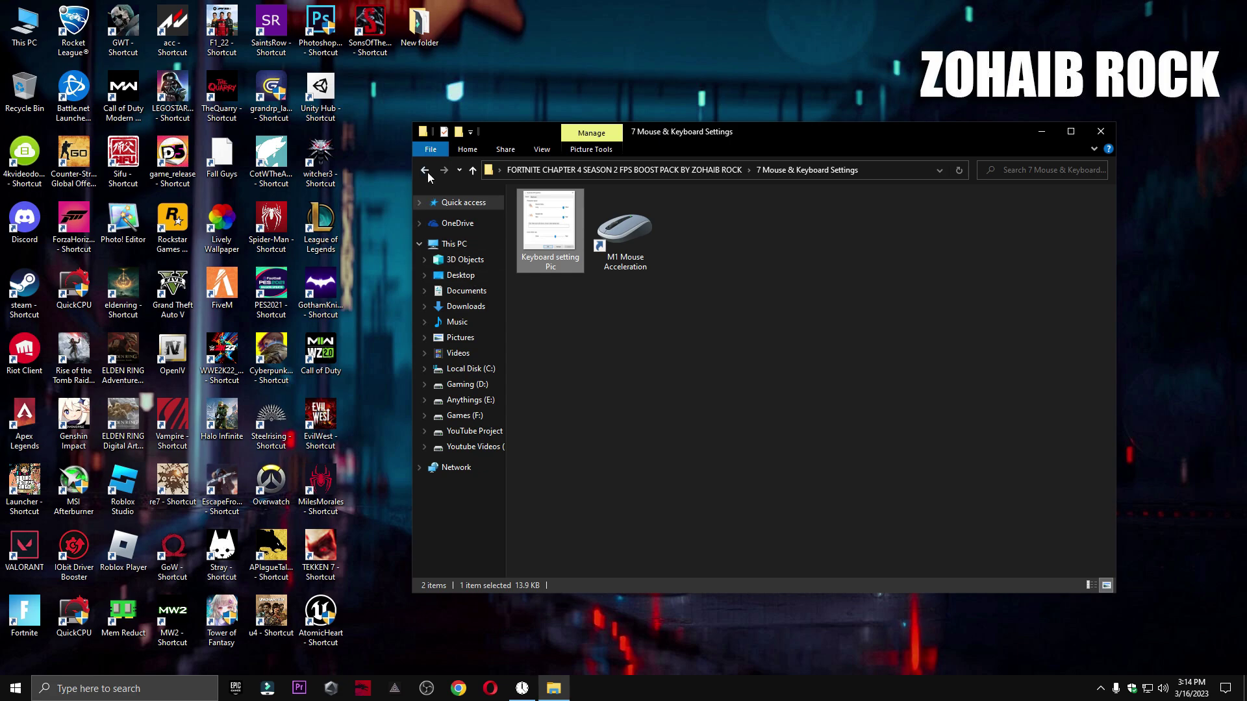
Open the boost pack's 8 Fortnite Mode Settings Pics folder and show its contents as extra large icons.
left_click(426, 170)
left_click(559, 319)
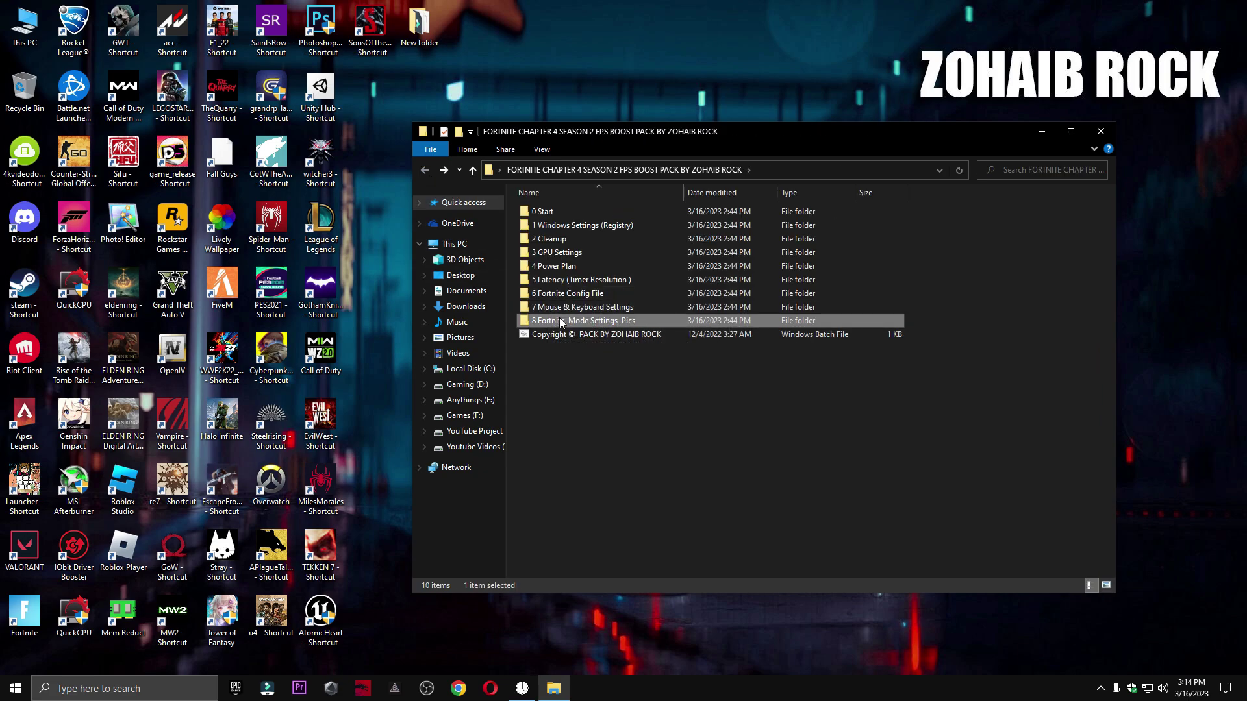
double_click(627, 325)
right_click(580, 274)
mouse_move(668, 285)
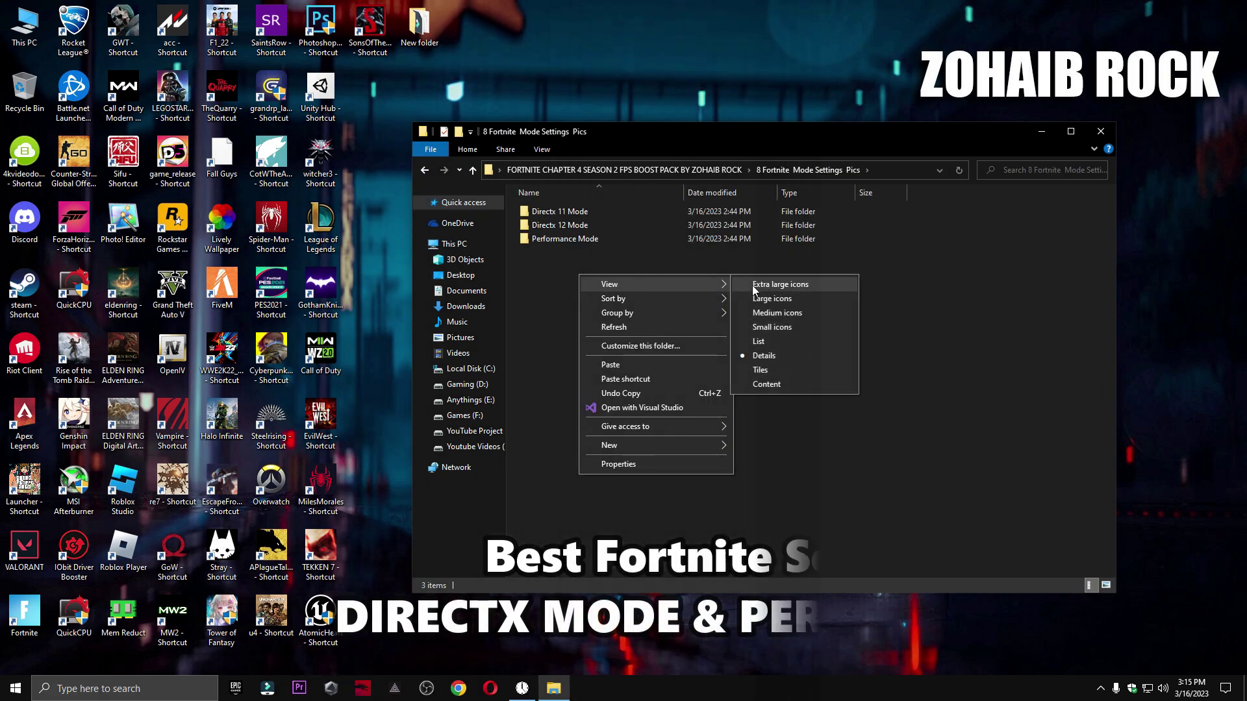
left_click(754, 286)
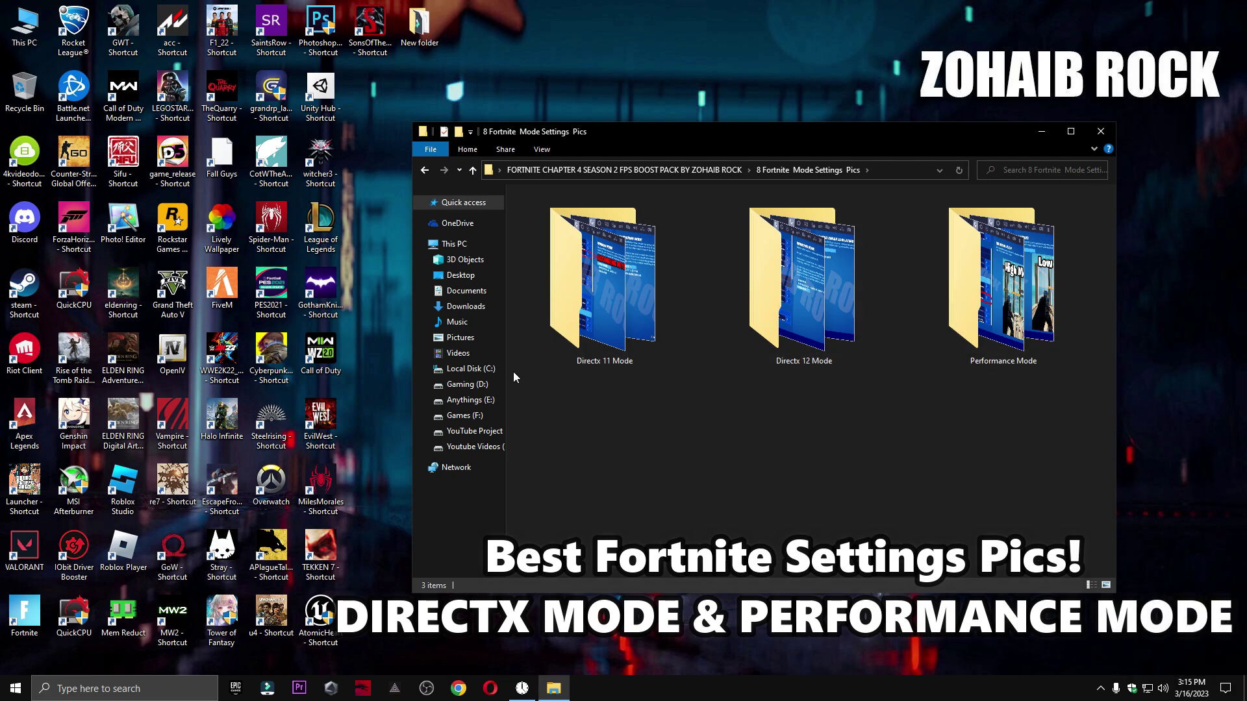
View both recommended Fortnite settings pictures in the Directx 11 Mode folder and close the image viewer.
double_click(609, 330)
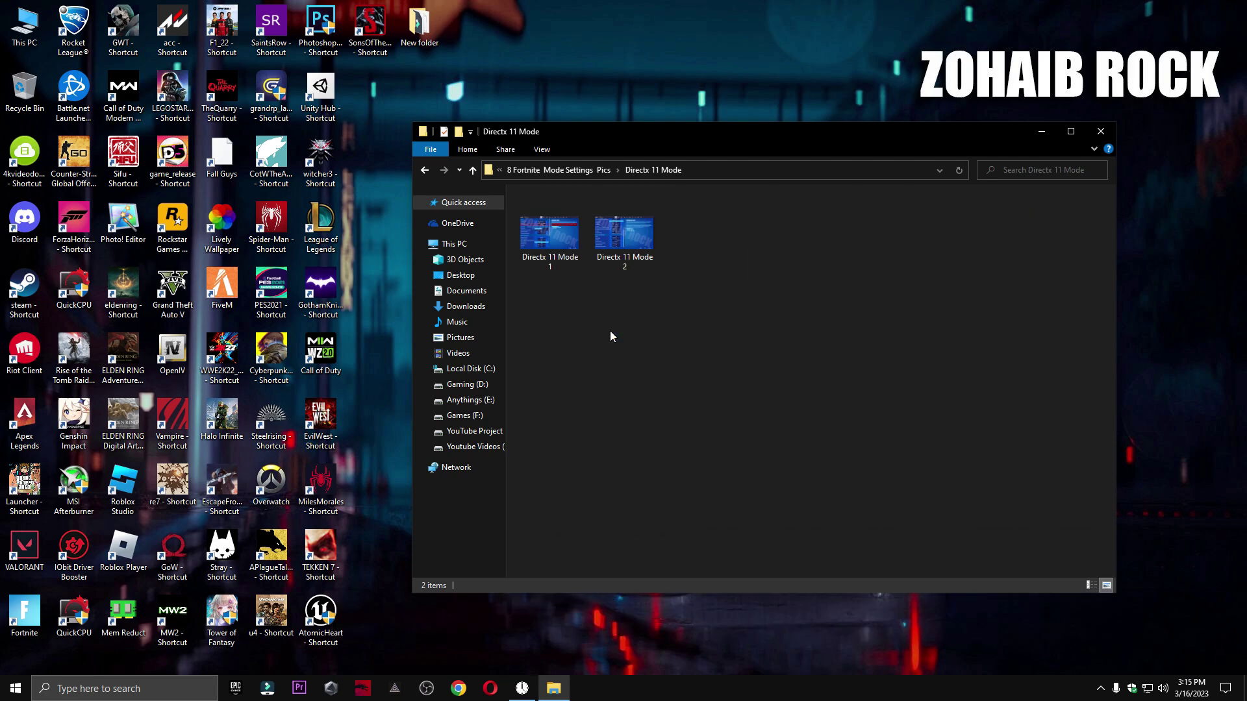
left_click(543, 257)
double_click(543, 257)
key("Right")
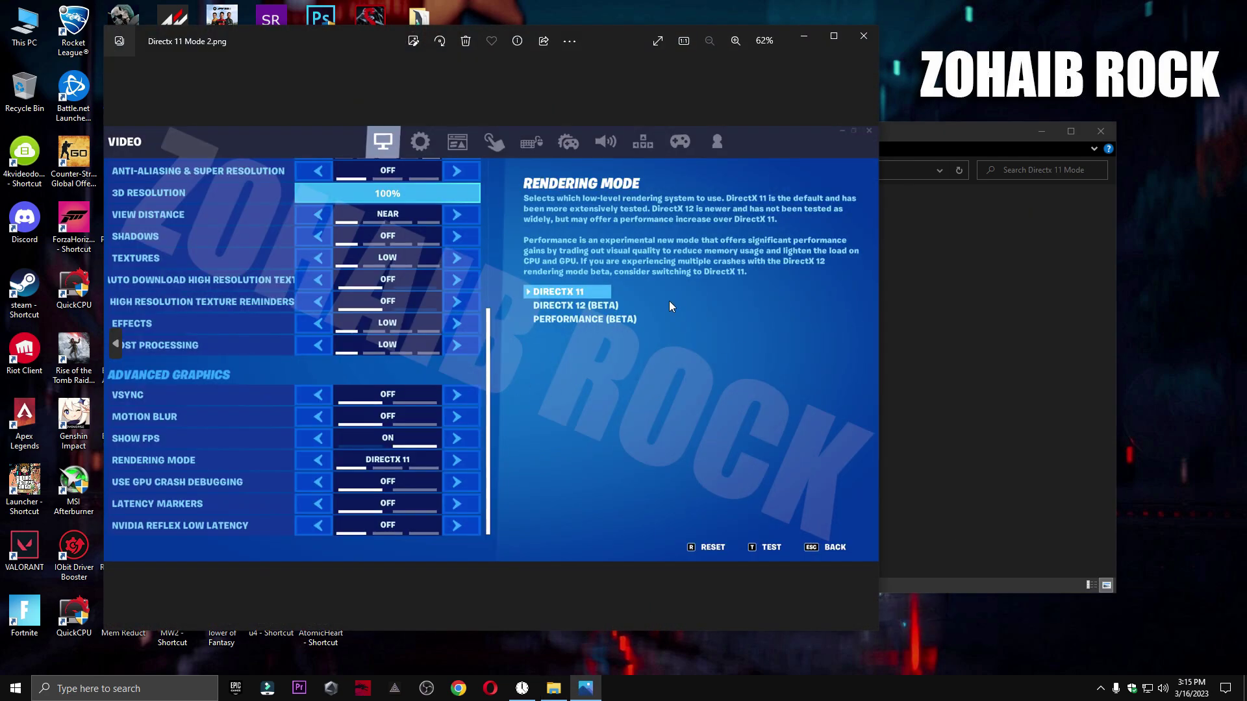
left_click(855, 38)
View both recommended Fortnite settings pictures in the Directx 12 Mode folder and close the image viewer.
key("alt+Up")
double_click(811, 302)
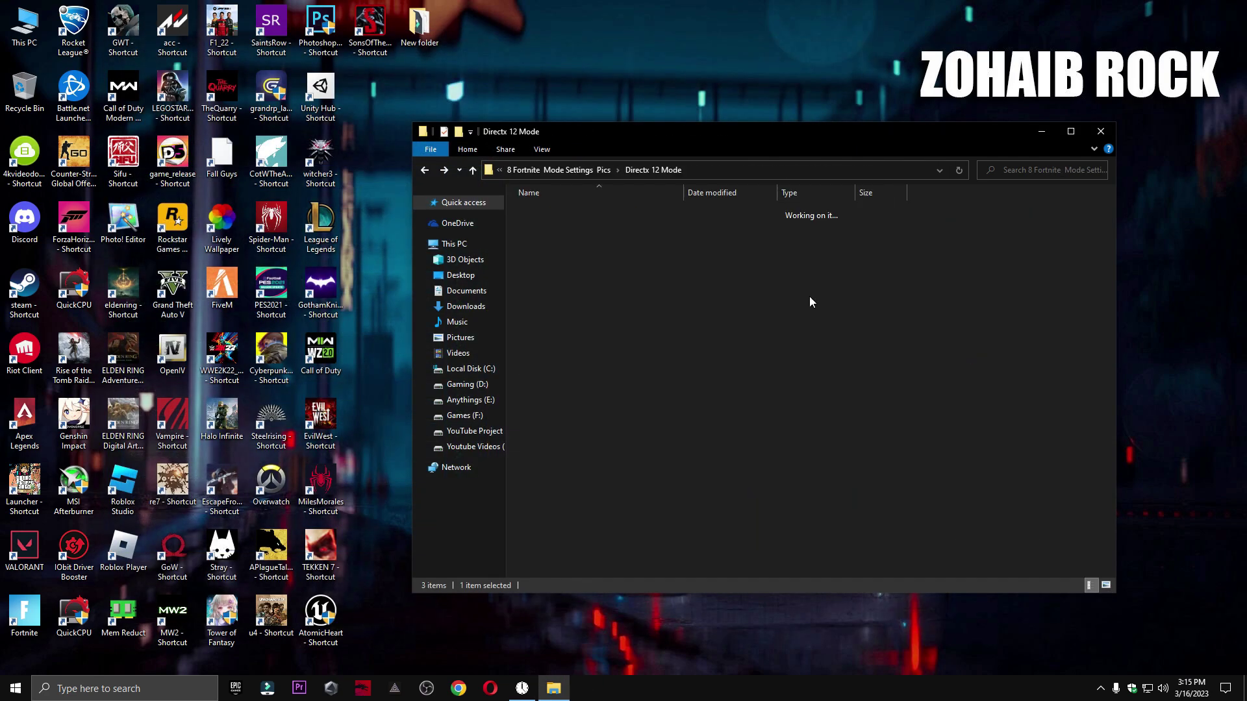
double_click(561, 252)
key("Right")
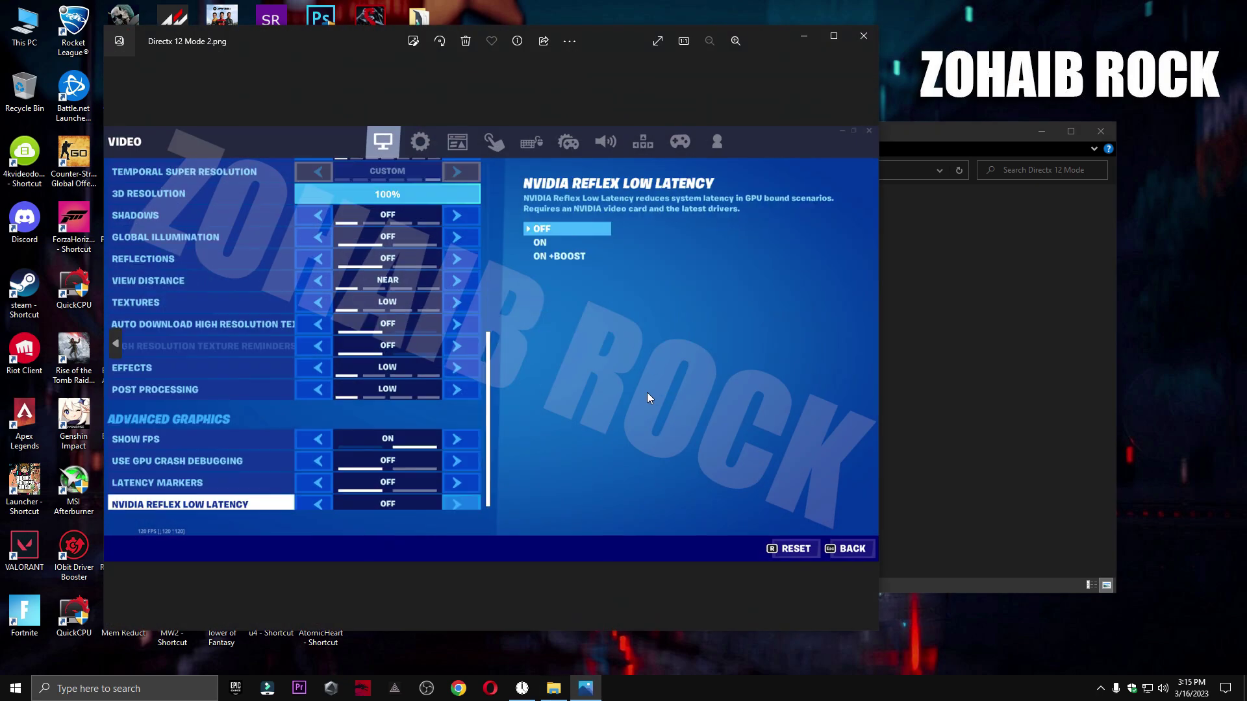
left_click(864, 37)
View the Performance Mode folder's settings pictures, including High Meshes and Low Meshes, and close the image viewer and the folder.
key("alt+Up")
double_click(999, 319)
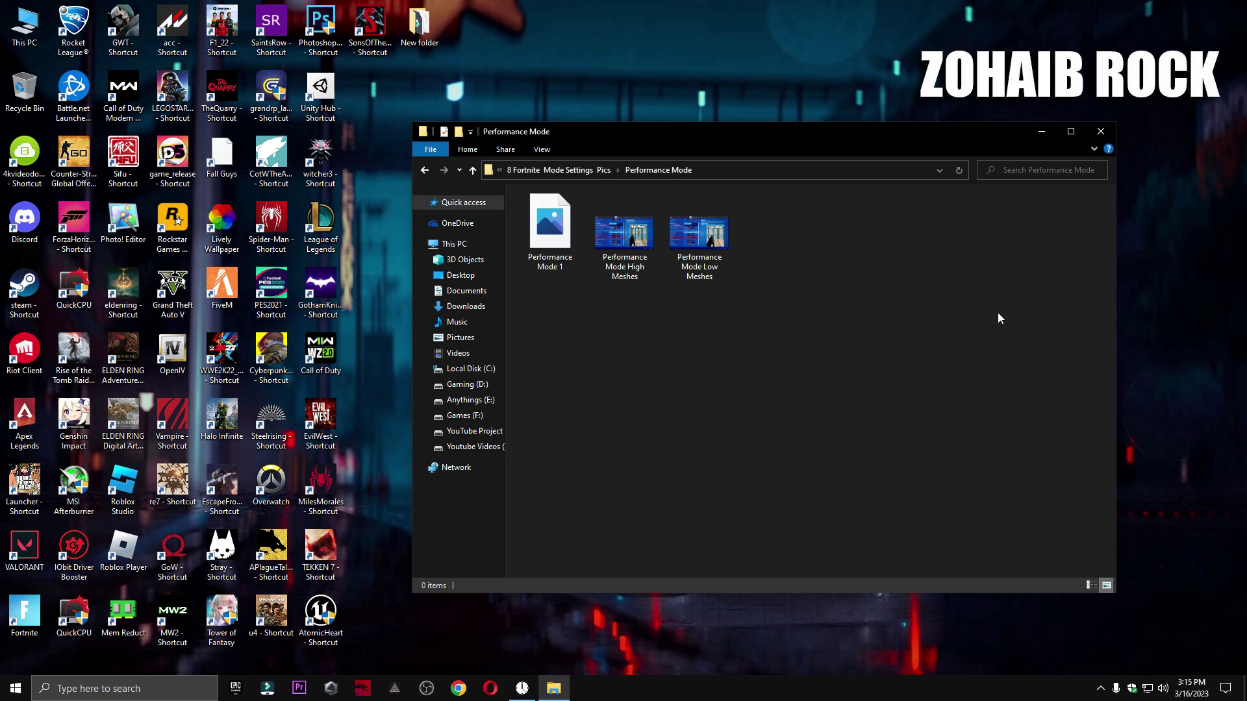
double_click(569, 260)
key("Right")
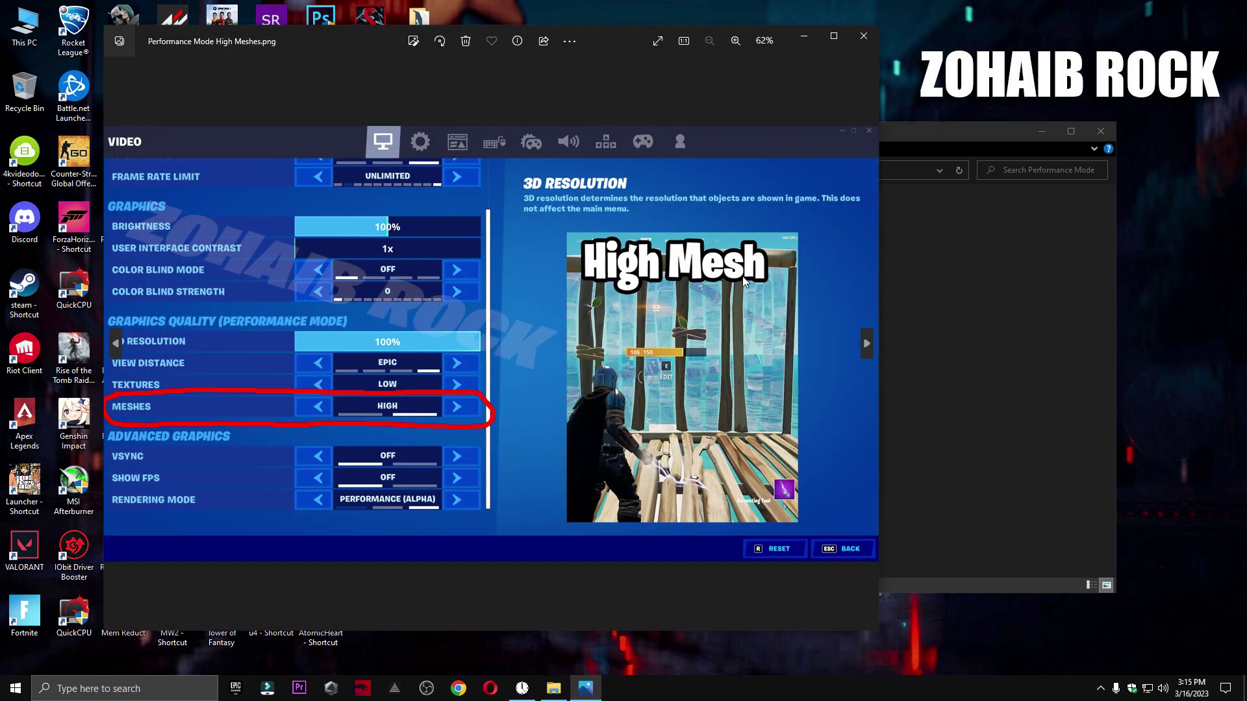
key("Right")
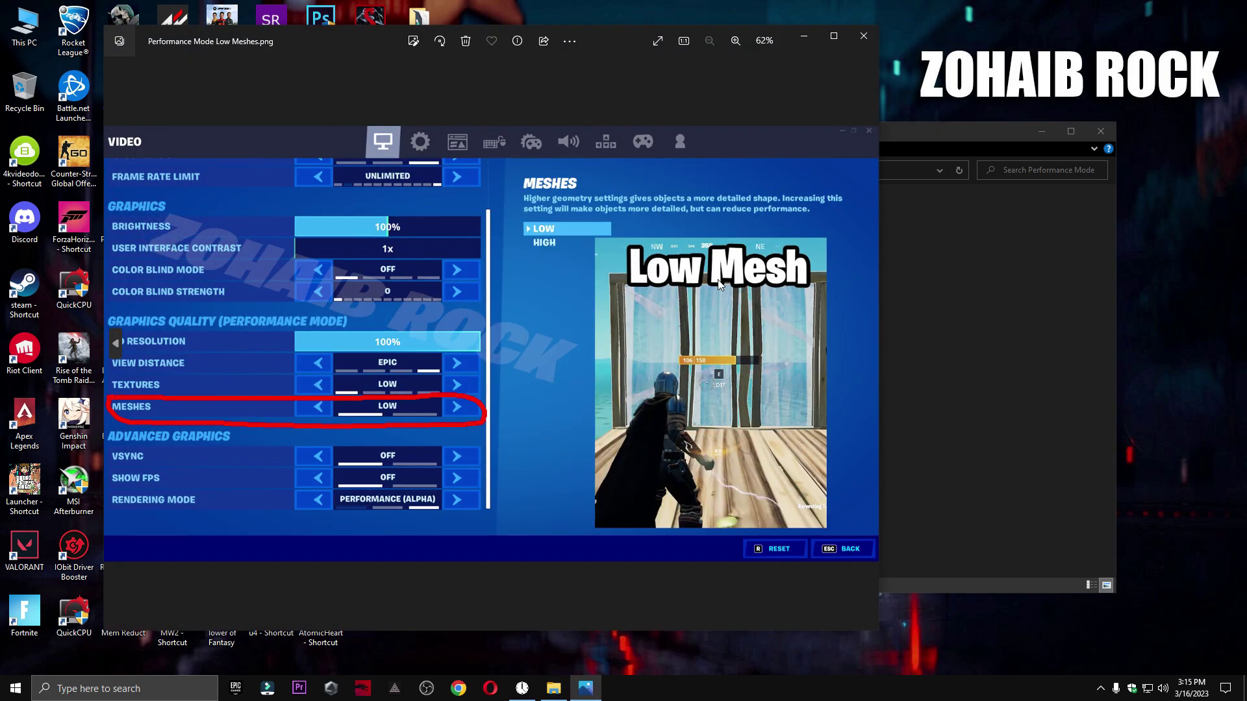
key("Left")
left_click(864, 35)
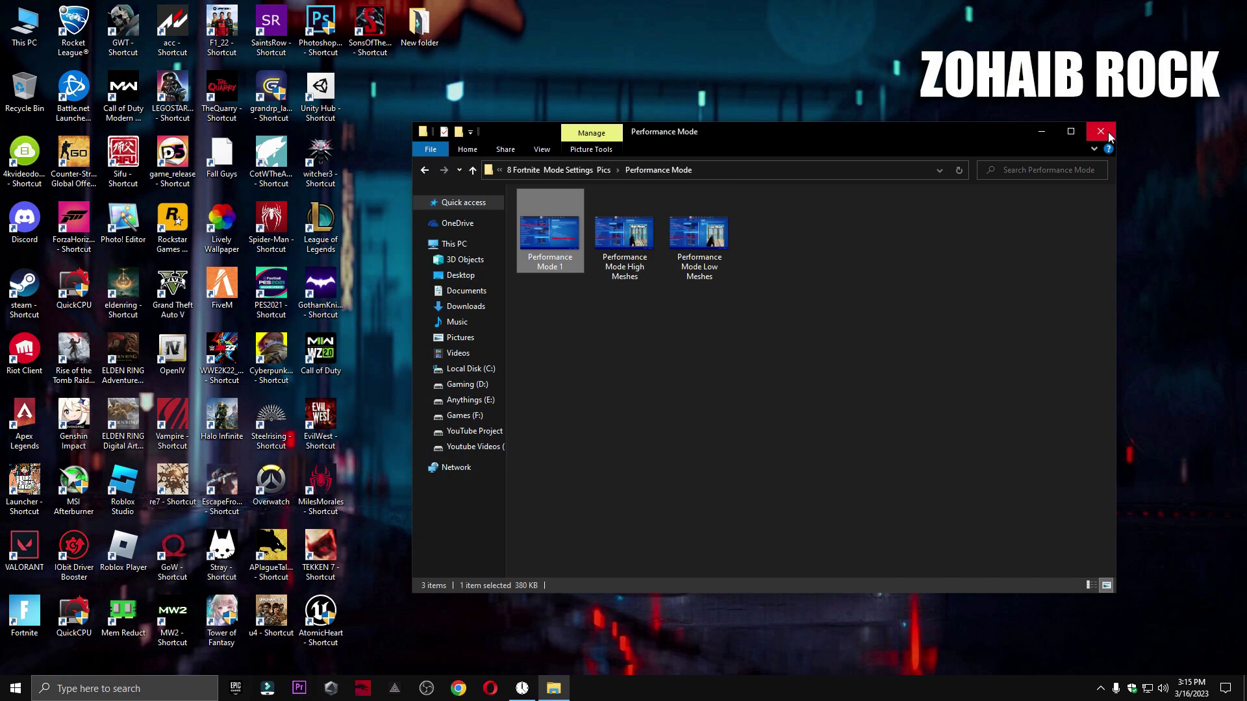
left_click(1100, 130)
Open the Windows Graphics settings and remove the existing Fortnite entry from the graphics performance preference apps.
key("super")
mouse_move(11, 637)
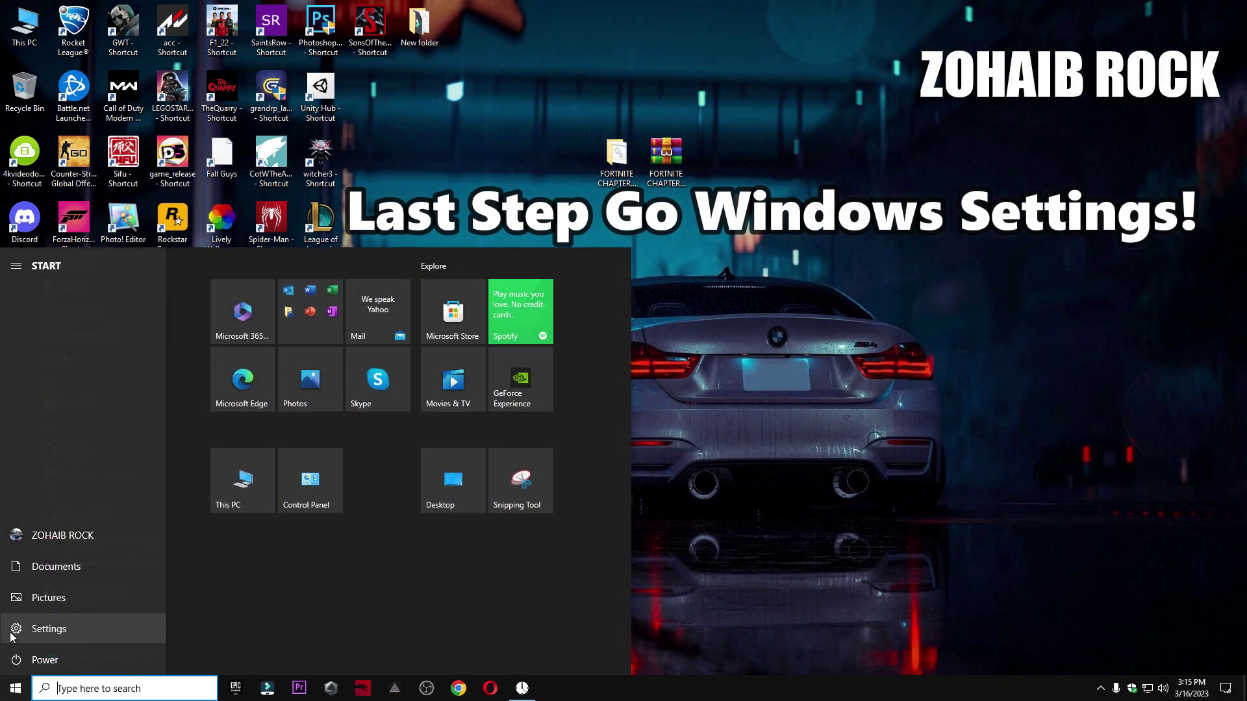
left_click(65, 629)
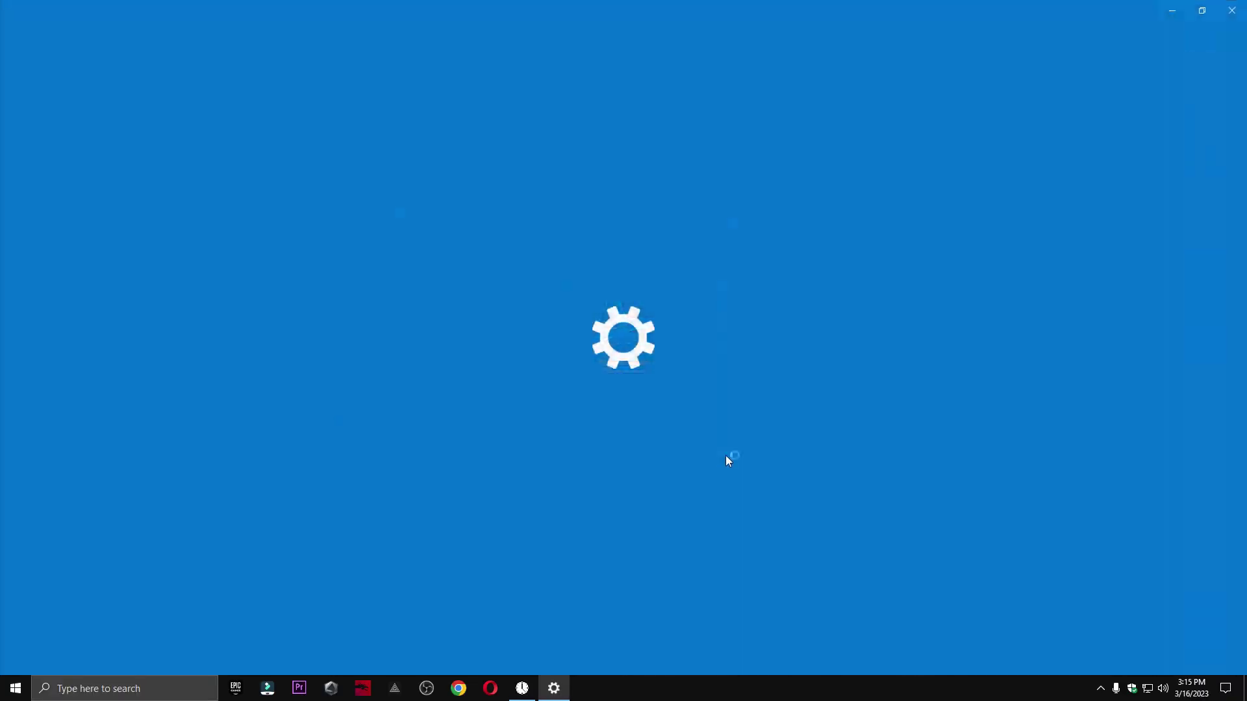
left_click(808, 284)
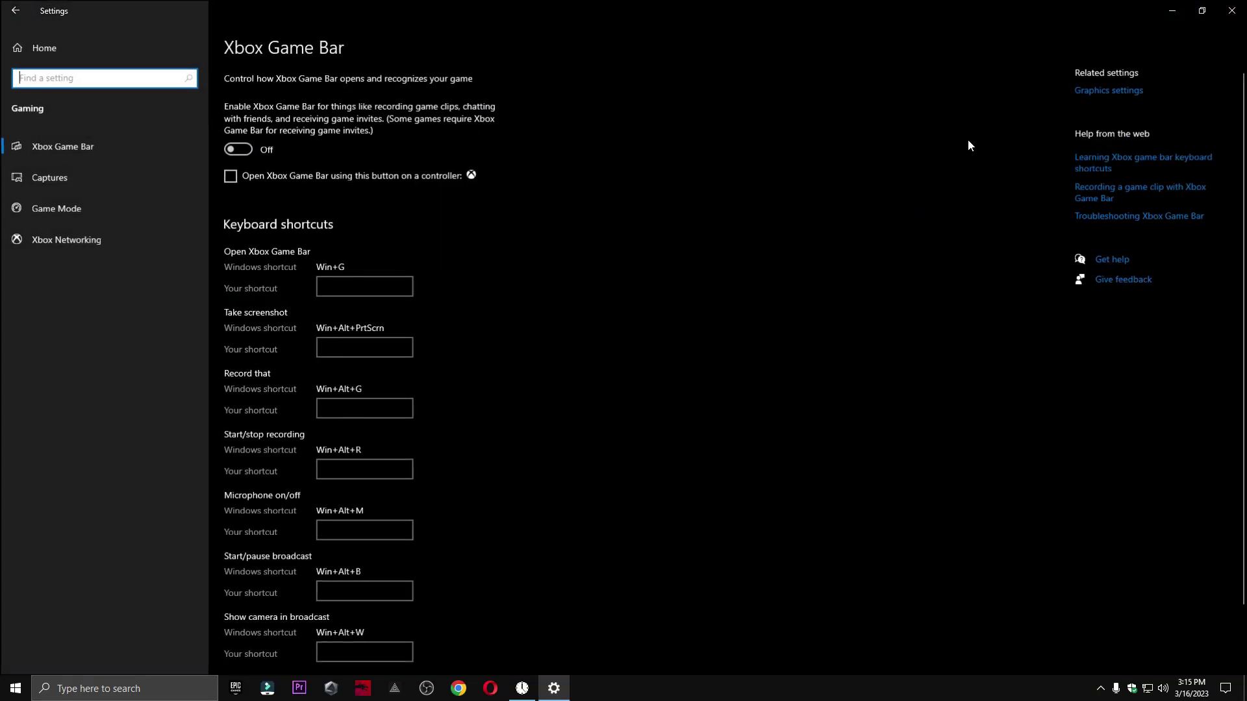
left_click(1117, 91)
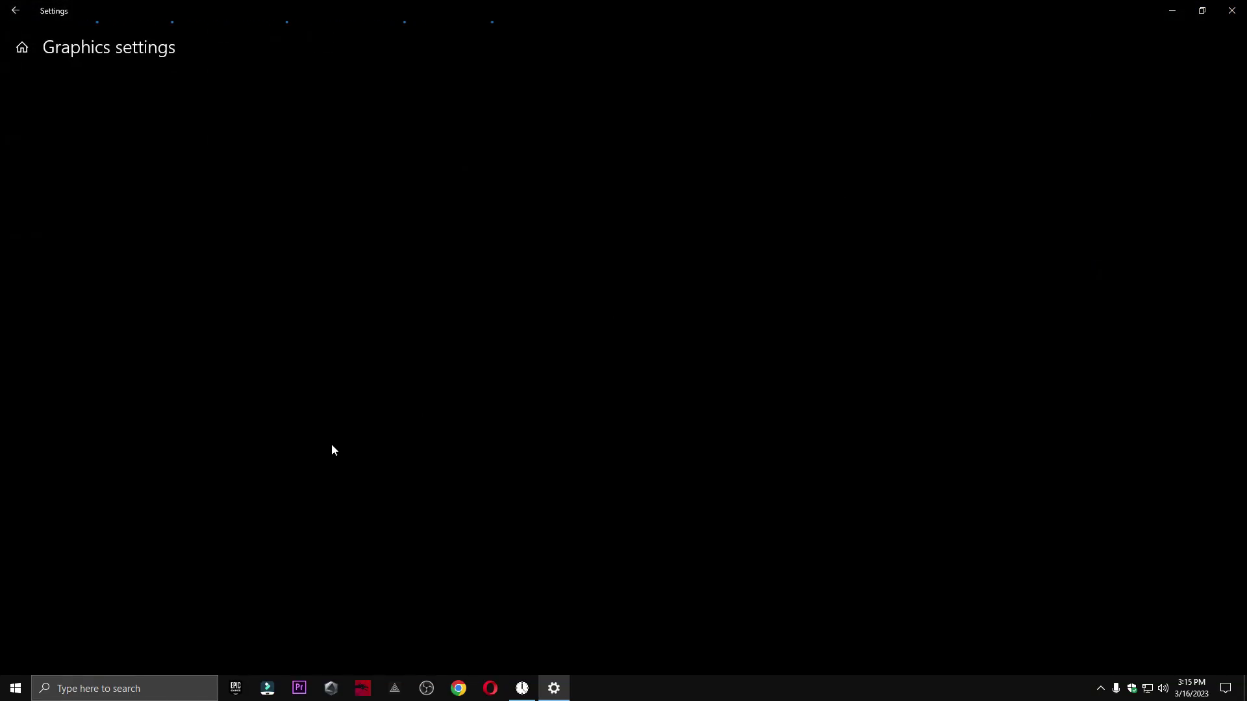
left_click(95, 453)
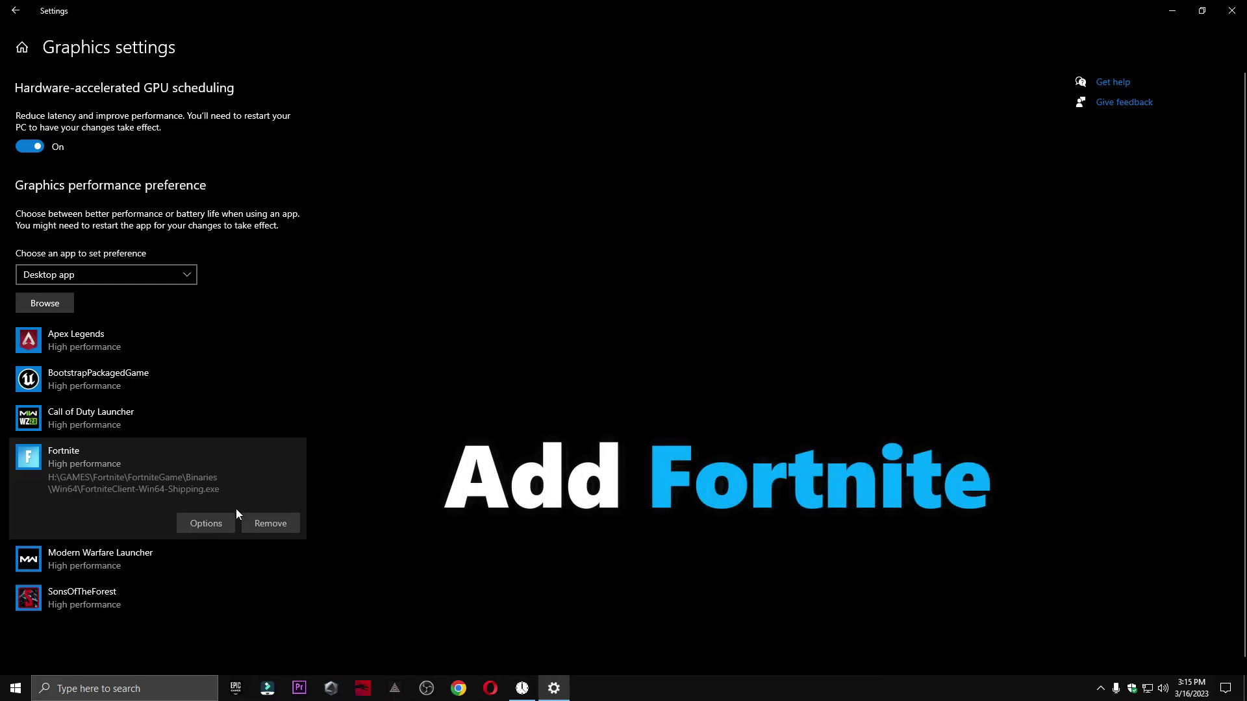
left_click(250, 522)
Add FortniteClient-Win64-Shipping from H:\GAMES\Fortnite\FortniteGame\Binaries\Win64 as a desktop app in the graphics performance preferences.
left_click(42, 303)
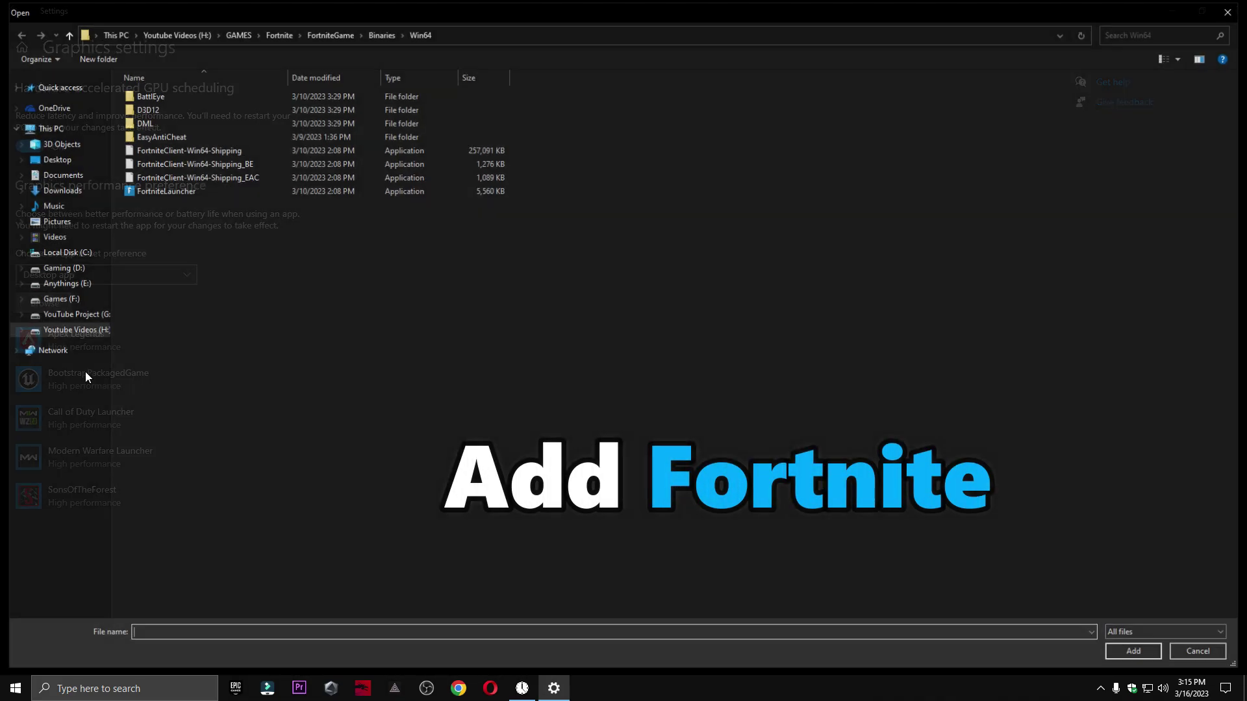
left_click(73, 333)
double_click(166, 107)
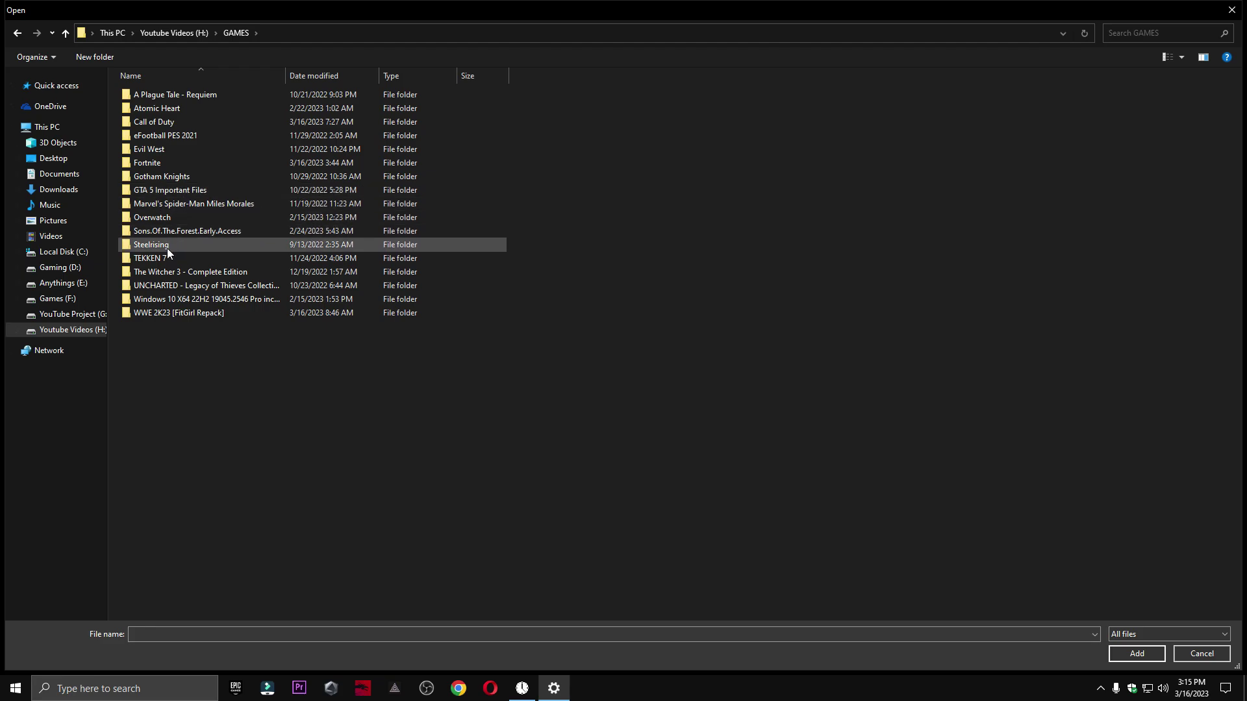
double_click(189, 162)
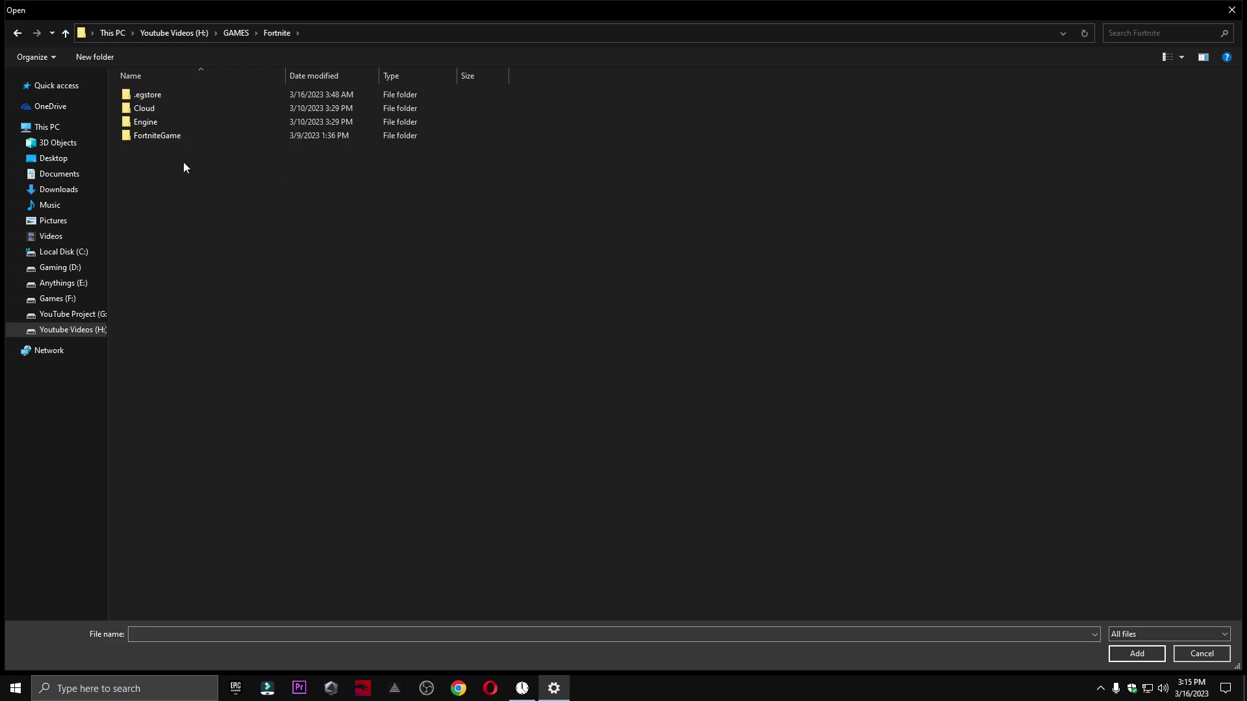
double_click(176, 137)
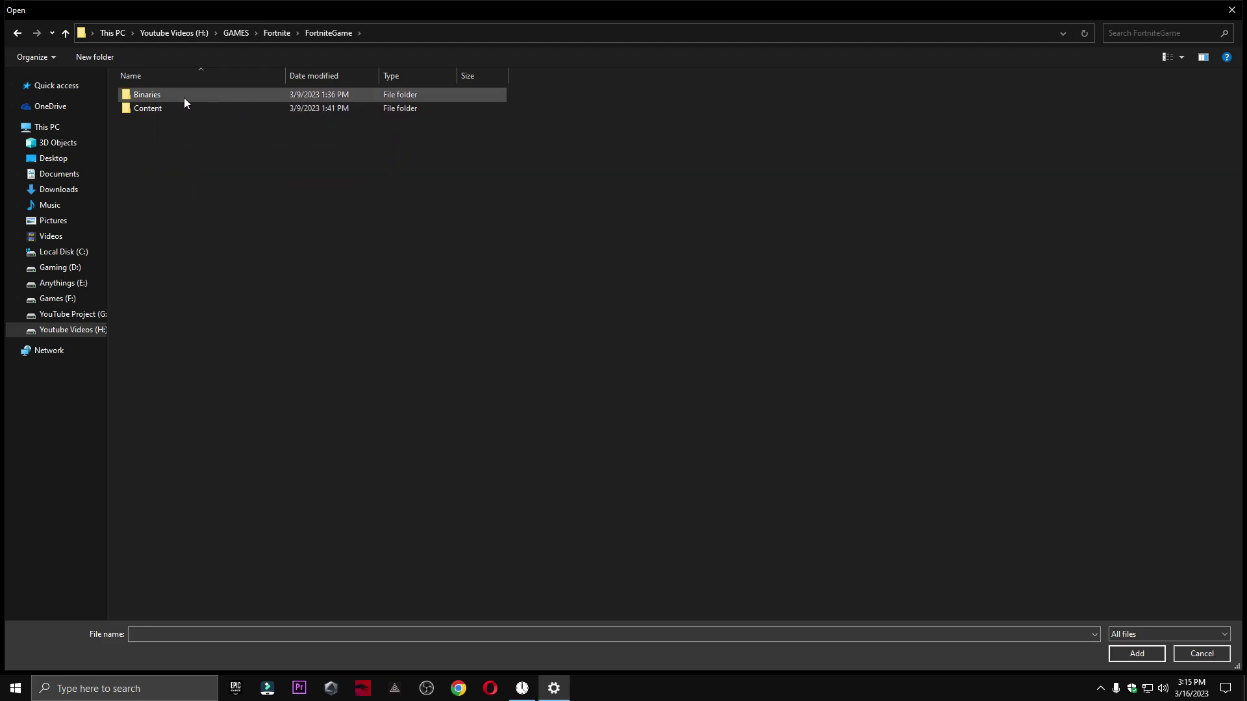
double_click(185, 96)
double_click(194, 113)
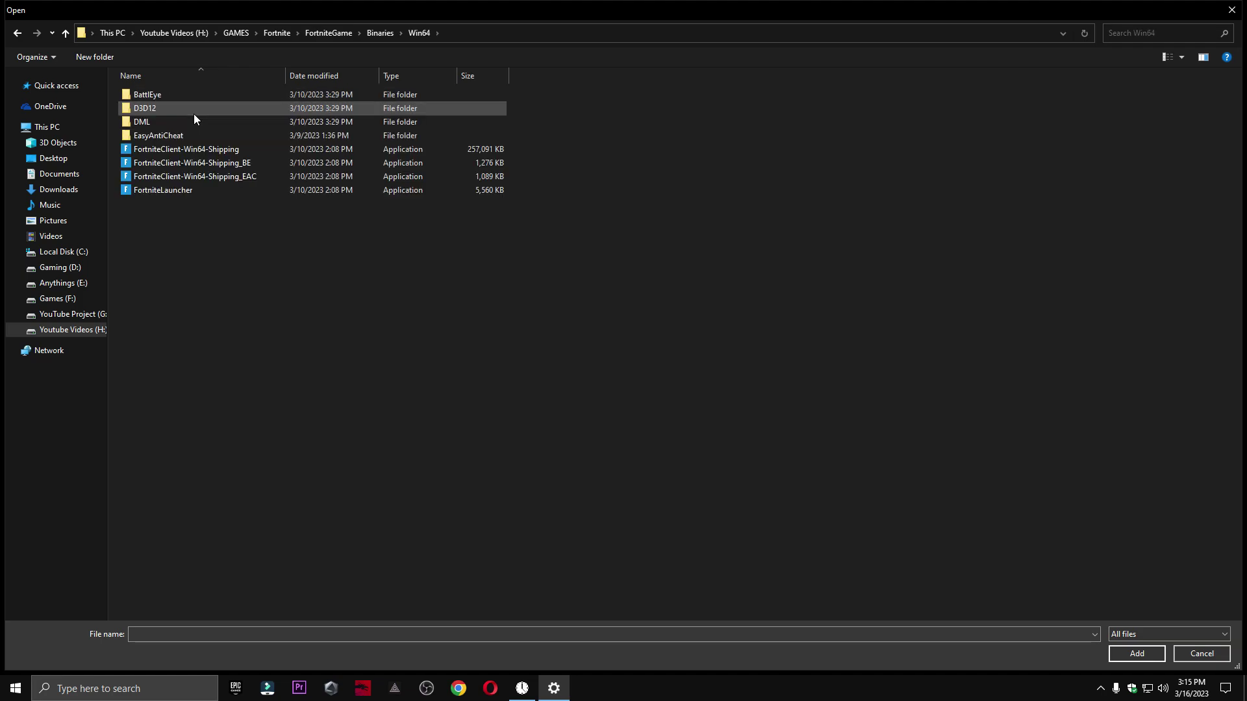
left_click(221, 151)
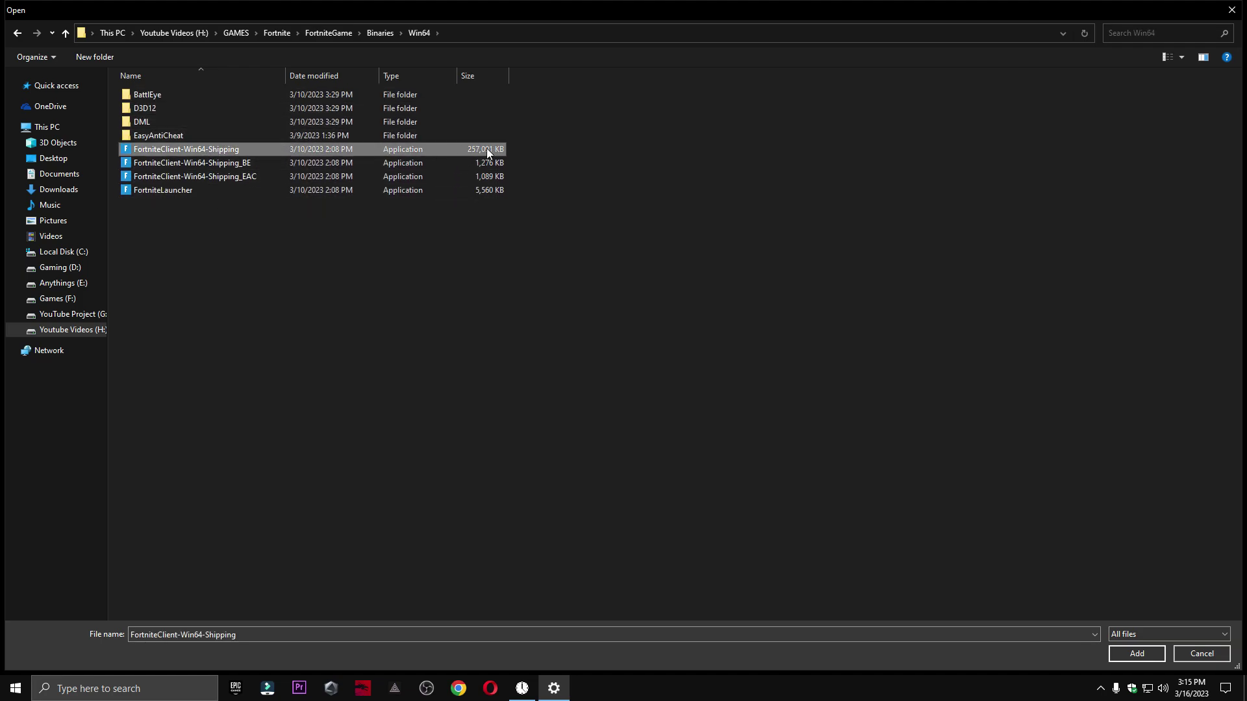
left_click(1136, 653)
Set Fortnite's graphics preference to High performance, save it, and close Windows Settings.
left_click(206, 523)
left_click(557, 368)
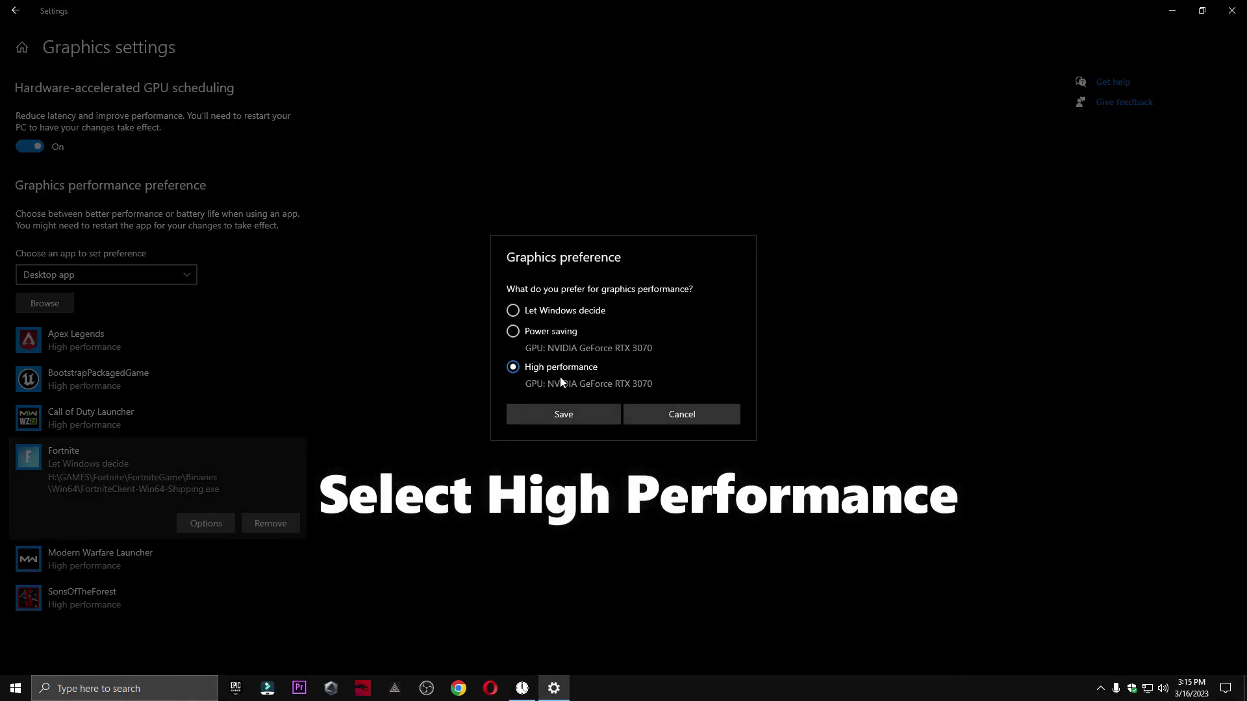
left_click(584, 412)
left_click(1232, 10)
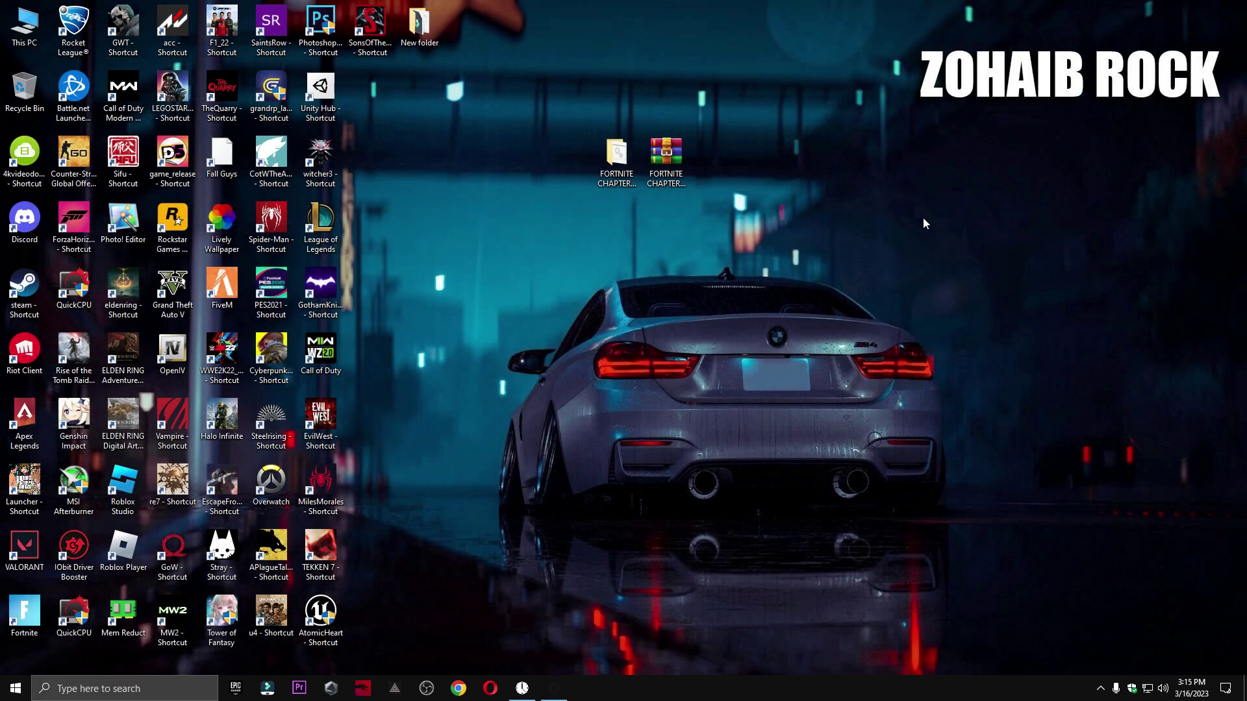
Restart the PC to apply the changes.
left_click(16, 689)
left_click(16, 660)
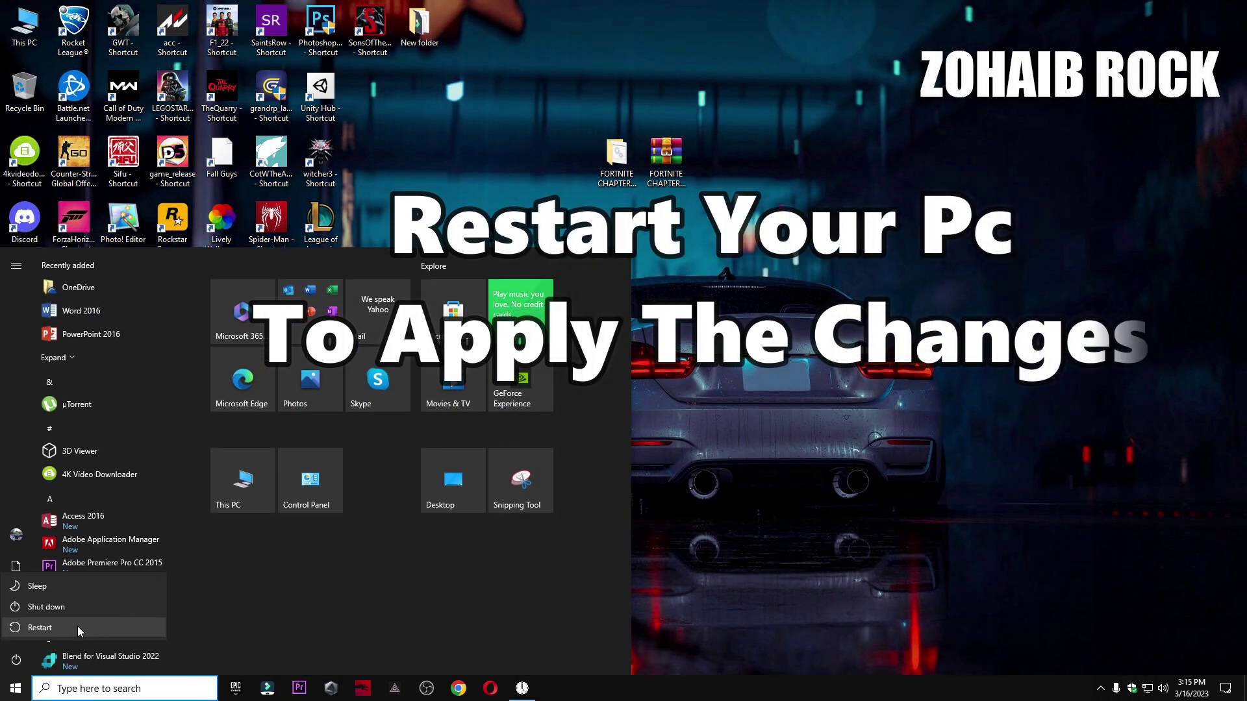